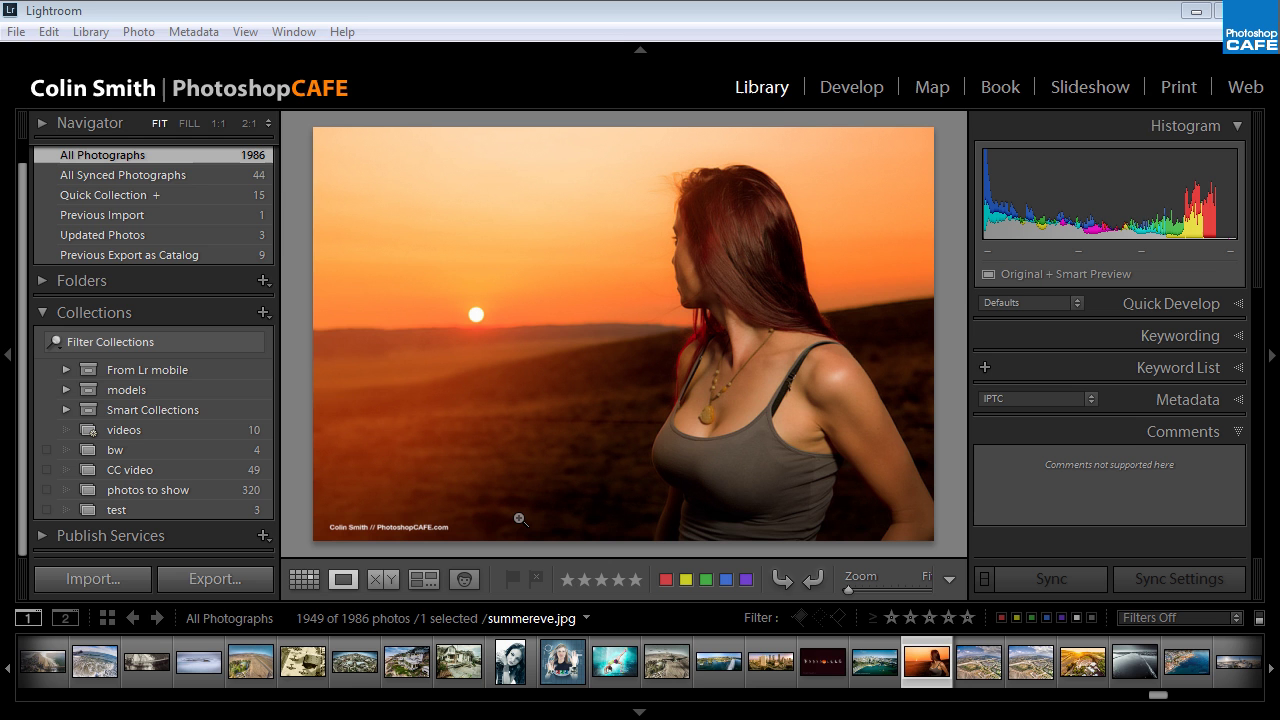
- Open the Watermark Editor from the Edit menu and load the 'basic' watermark preset
left_click(58, 34)
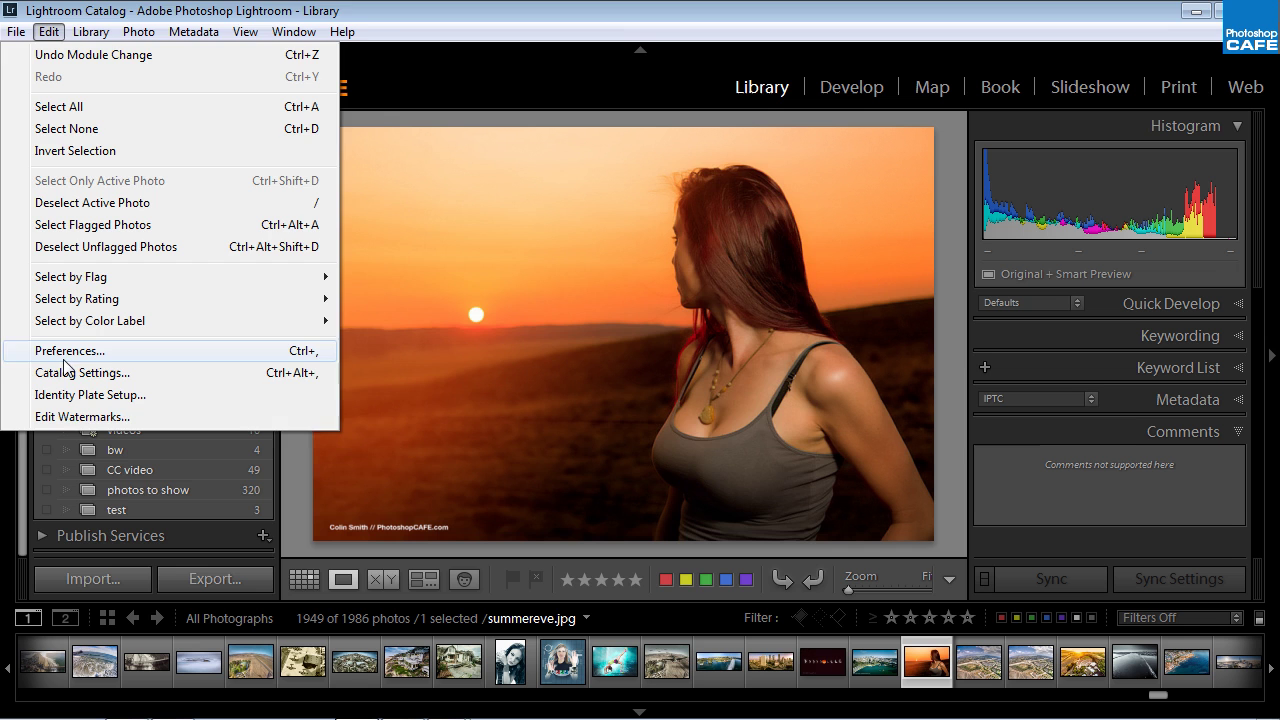
left_click(70, 416)
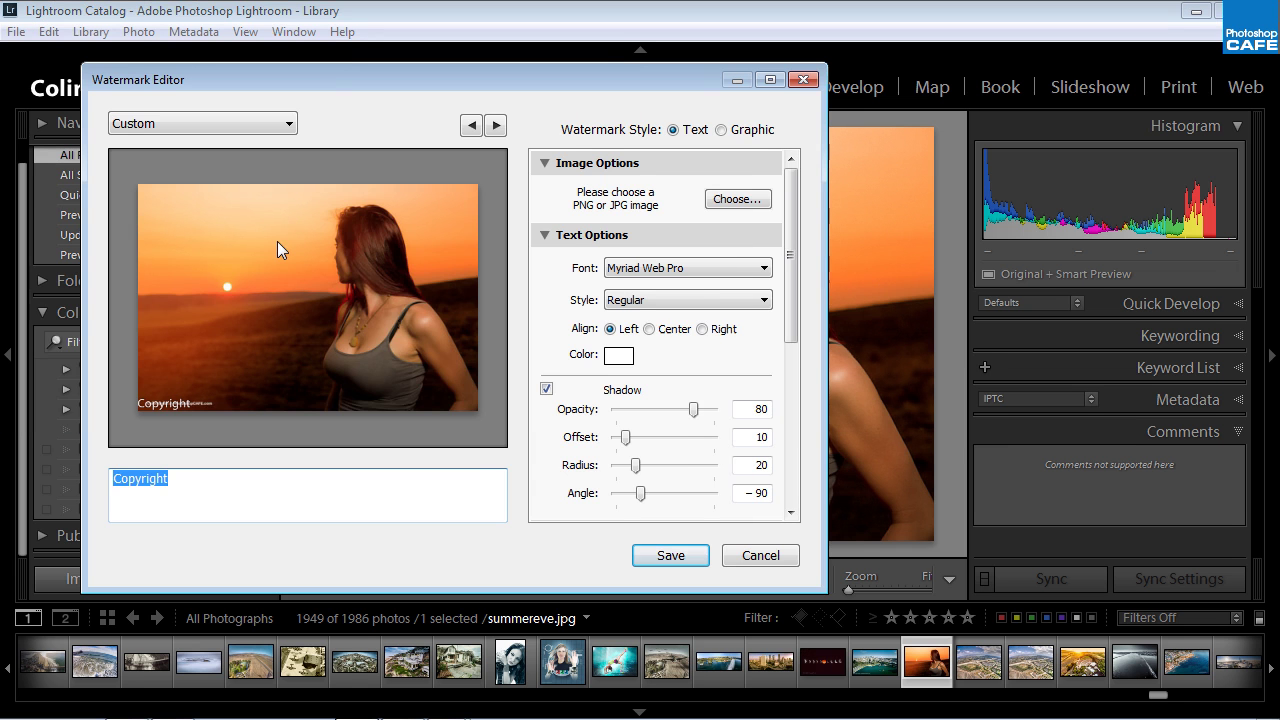
left_click_drag(336, 80, 368, 77)
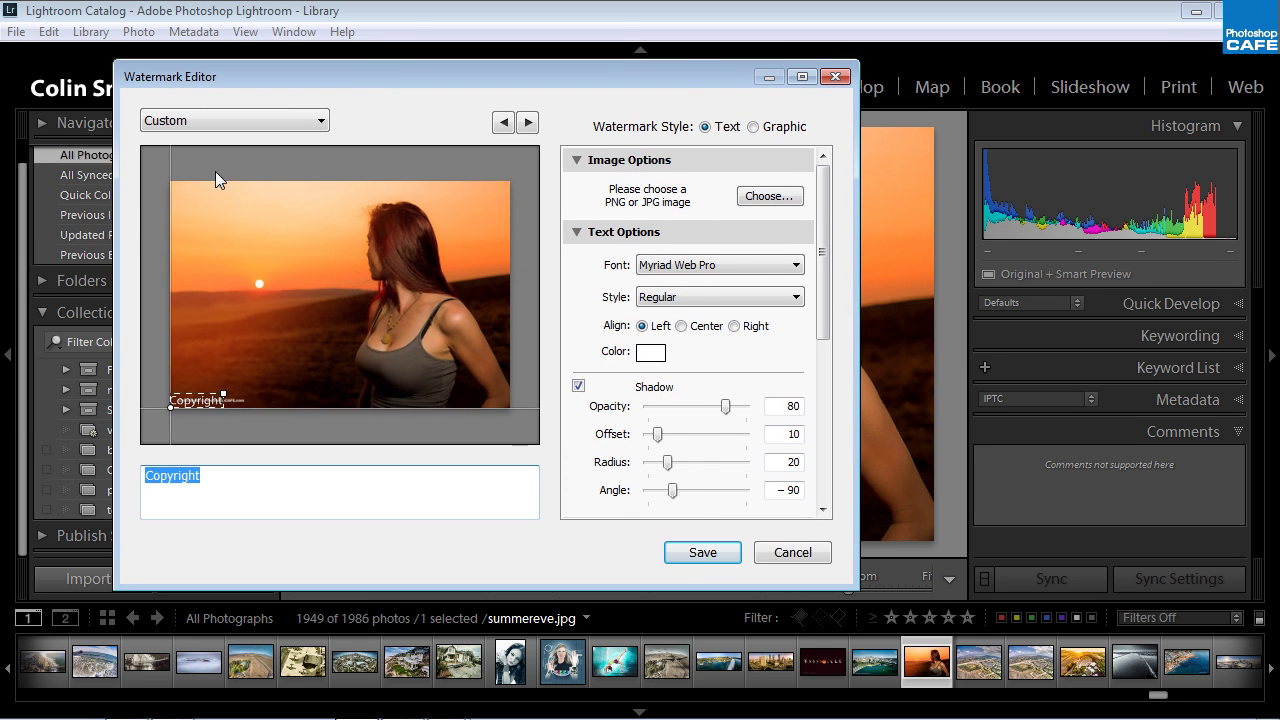
left_click(222, 119)
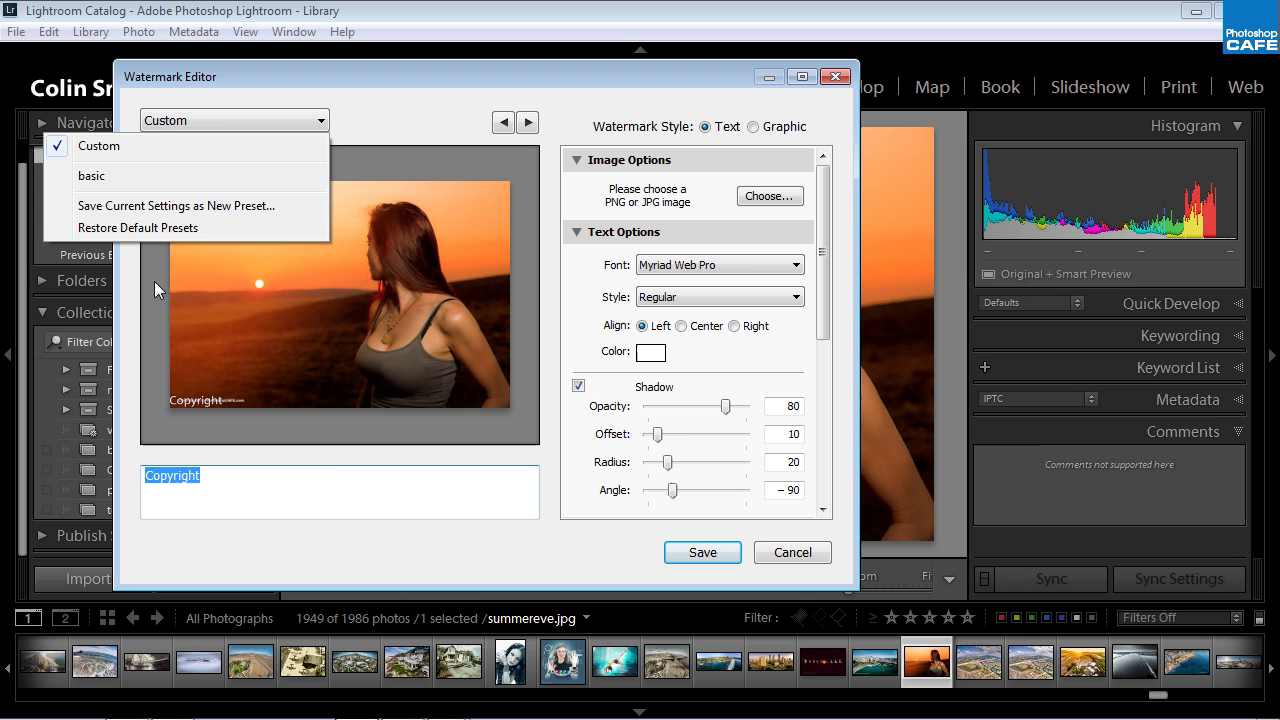
left_click(160, 177)
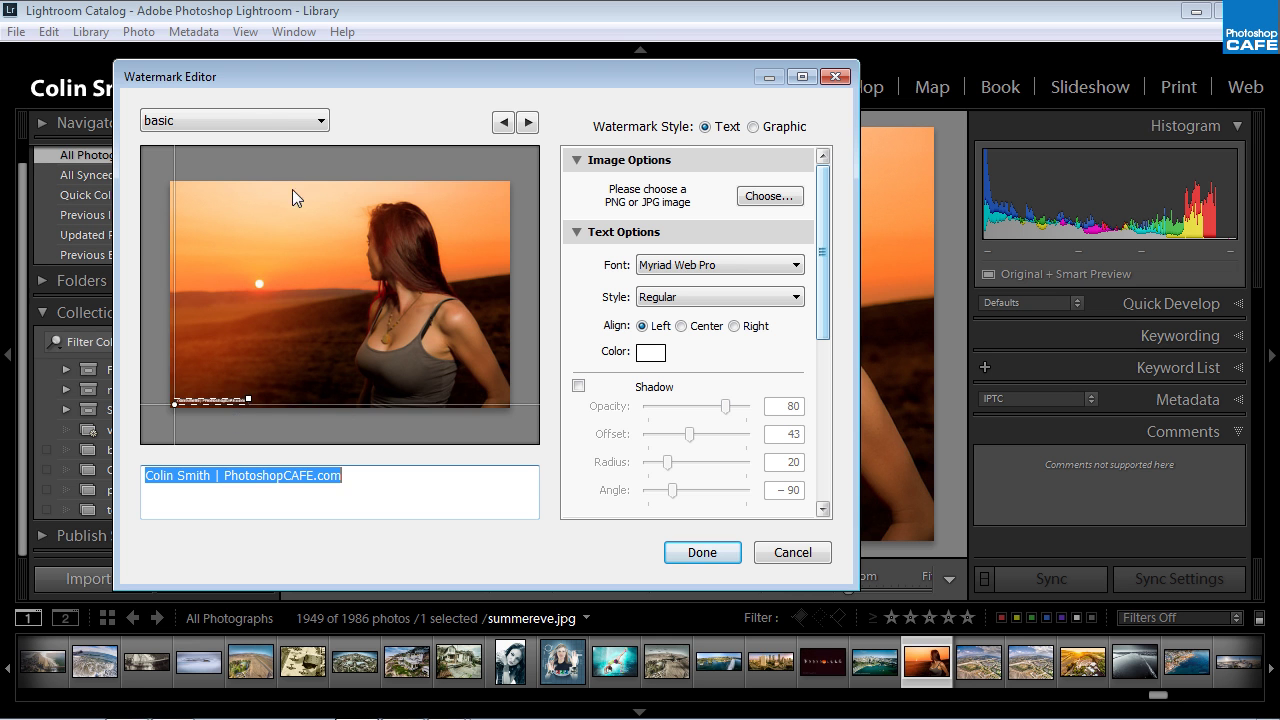
left_click(247, 119)
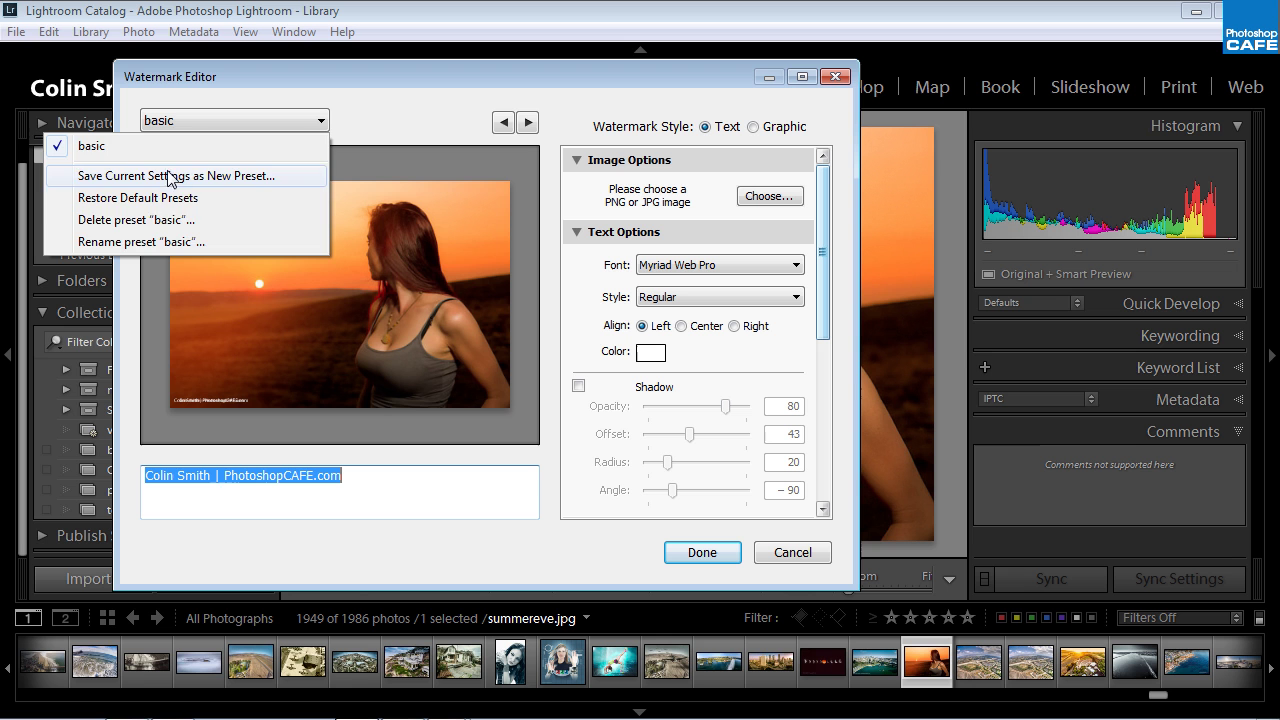
left_click(390, 107)
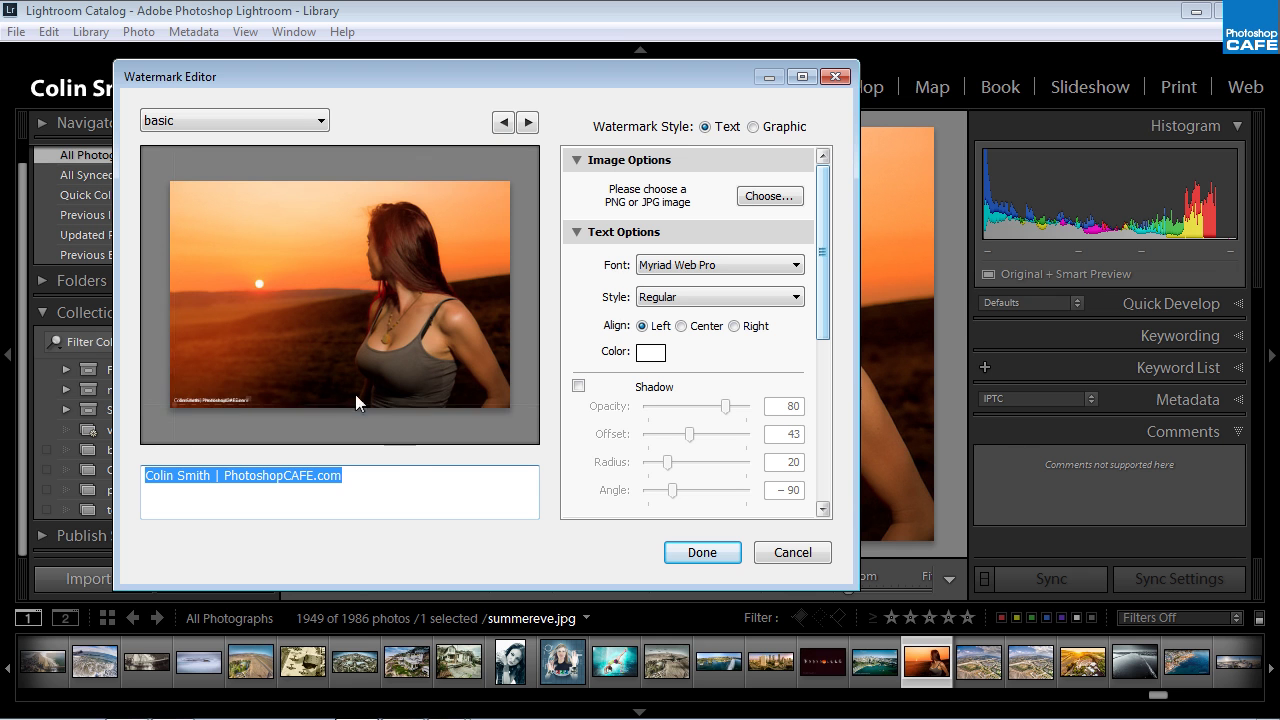
- Switch the watermark style to Graphic and browse to the pscologo image file
left_click(753, 127)
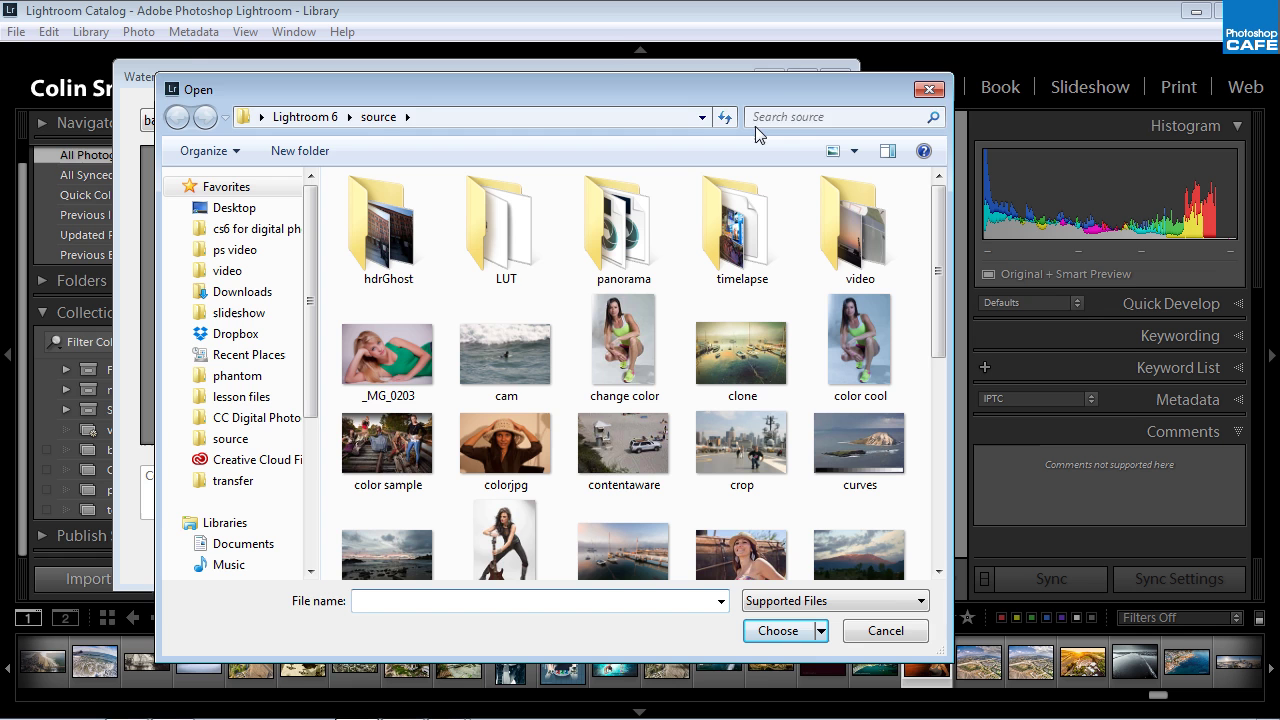
left_click_drag(767, 96, 656, 151)
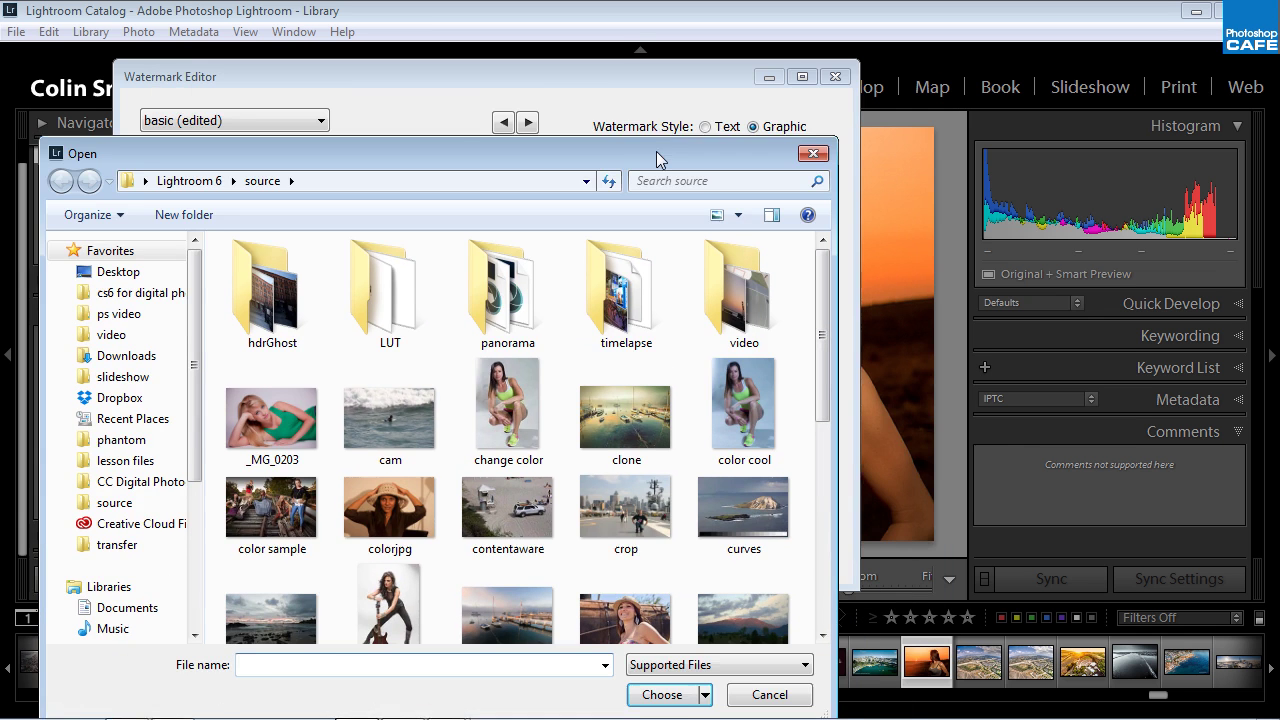
left_click(766, 687)
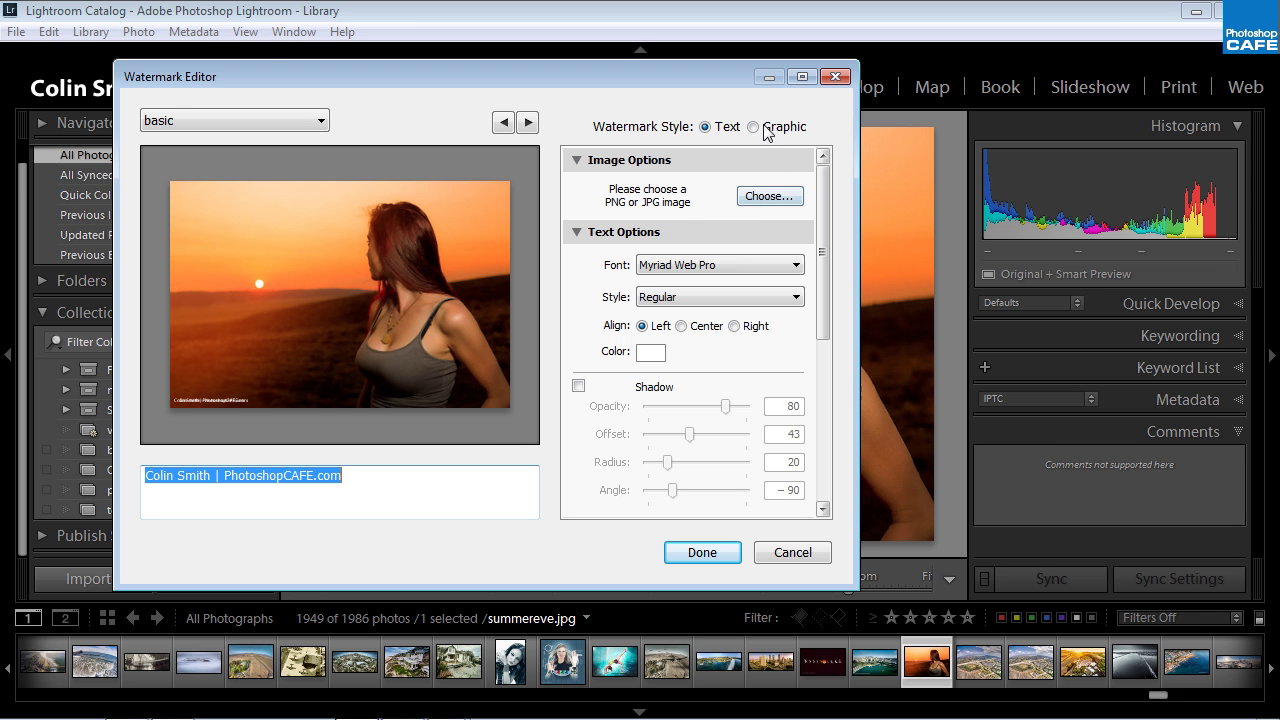
left_click(765, 197)
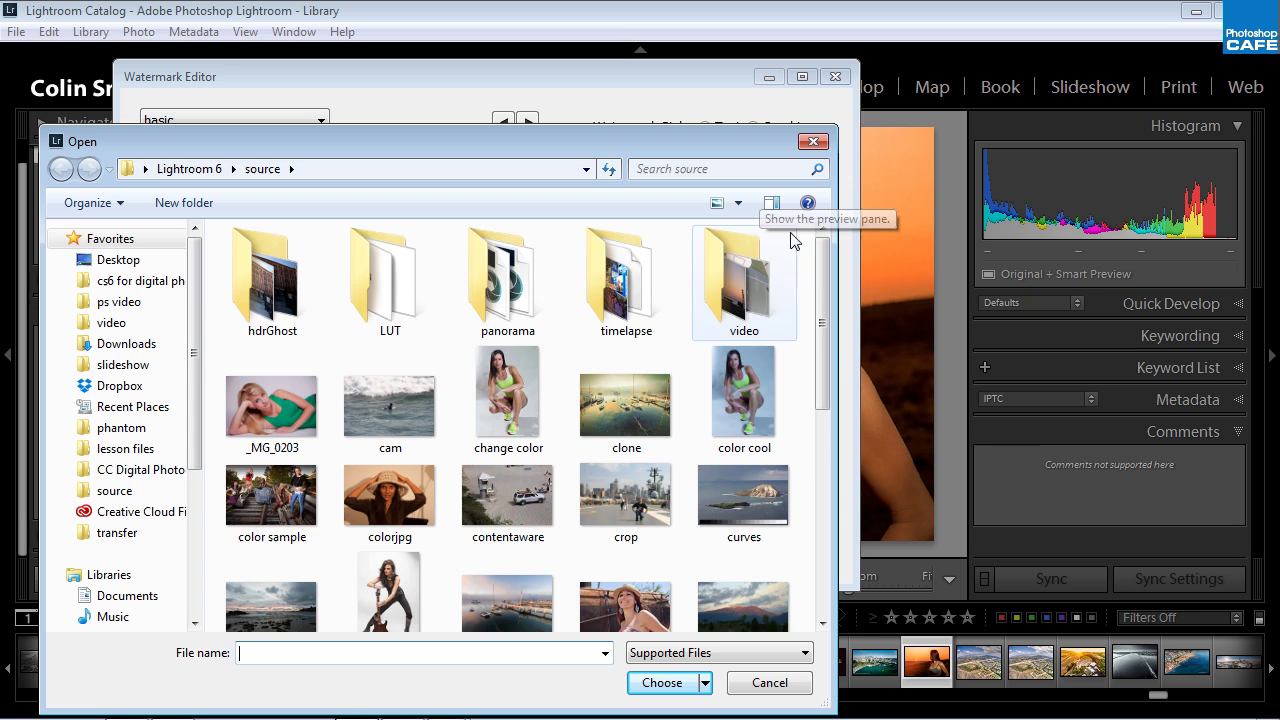
left_click_drag(824, 278, 831, 514)
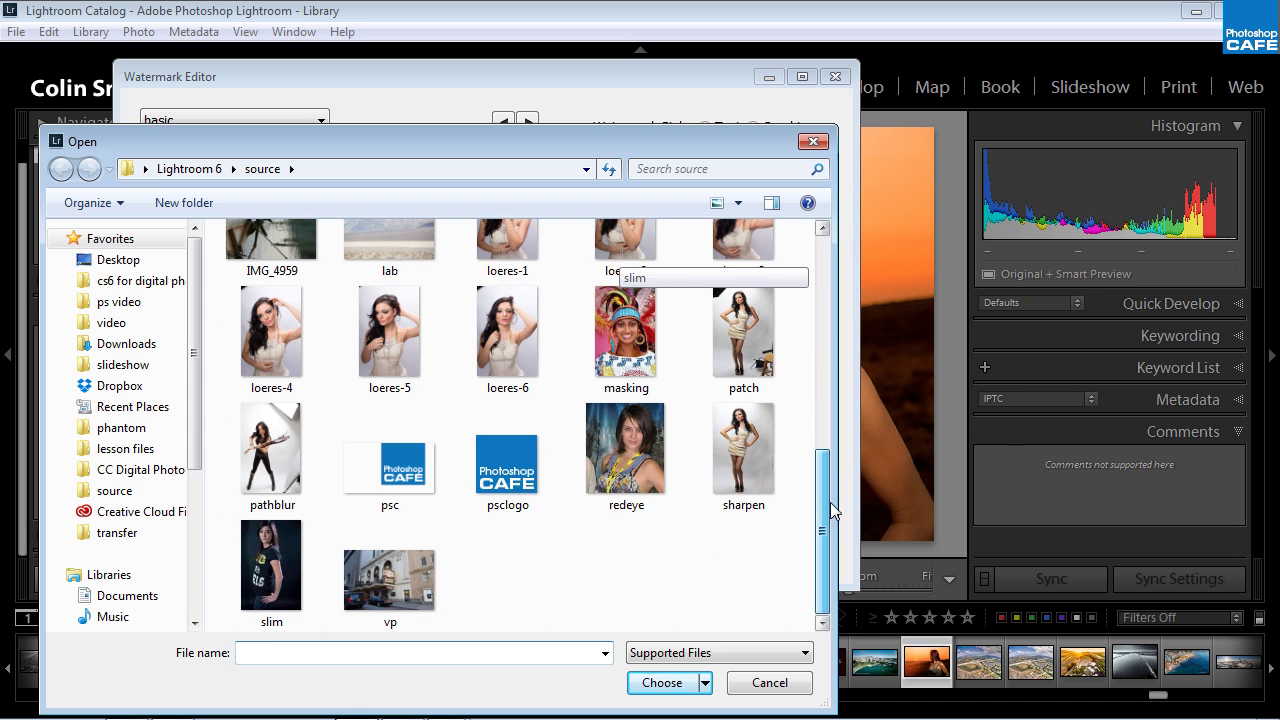
left_click(508, 480)
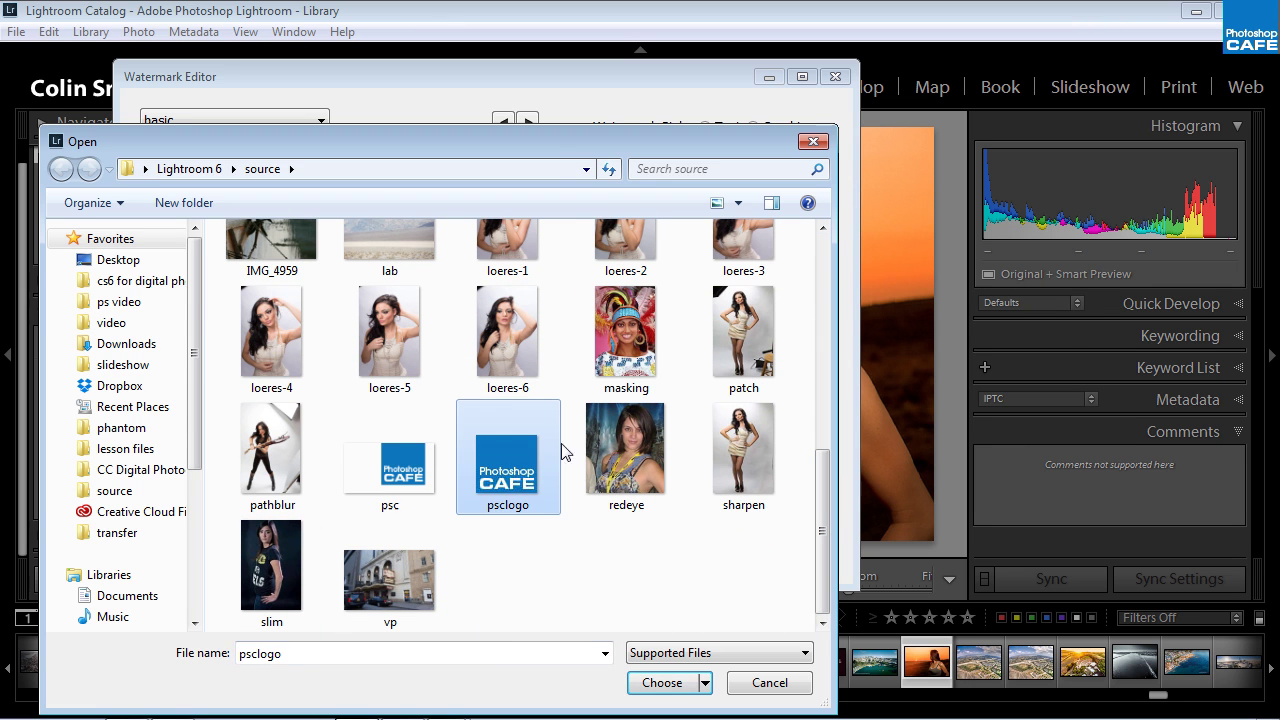
- Use pscologo as the watermark graphic and resize the logo by dragging its corner handles
left_click(660, 683)
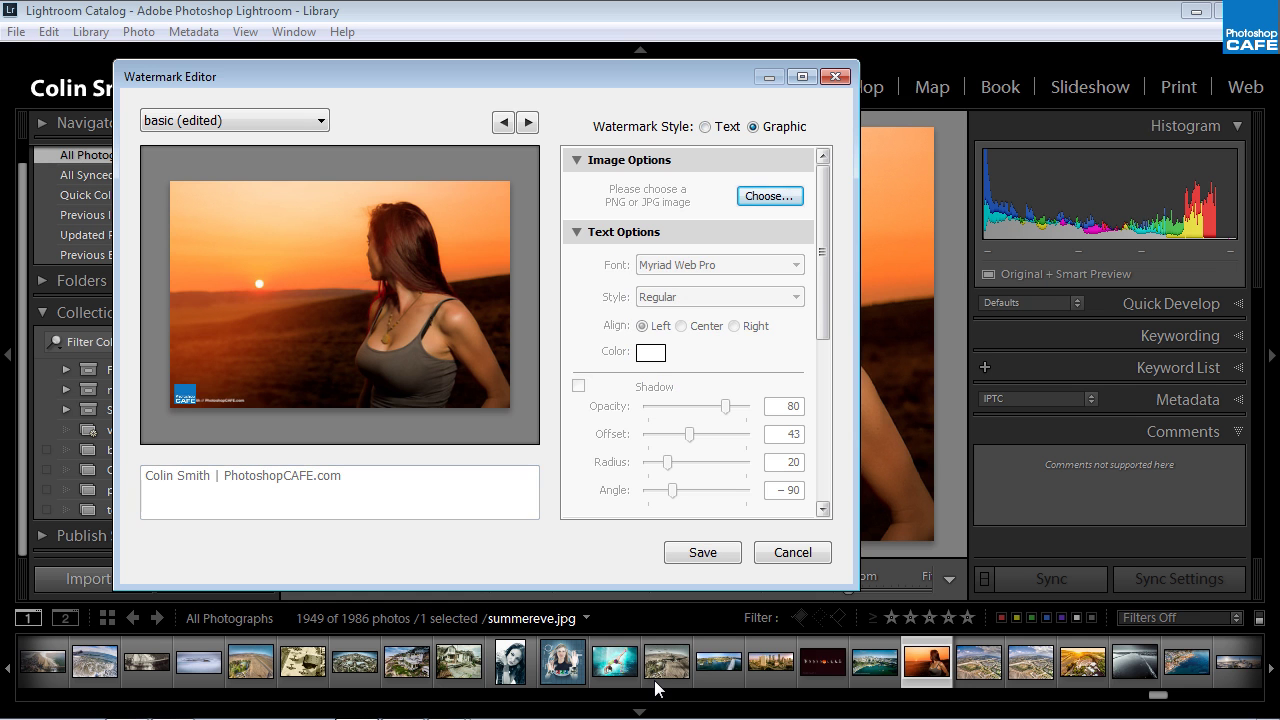
left_click(182, 391)
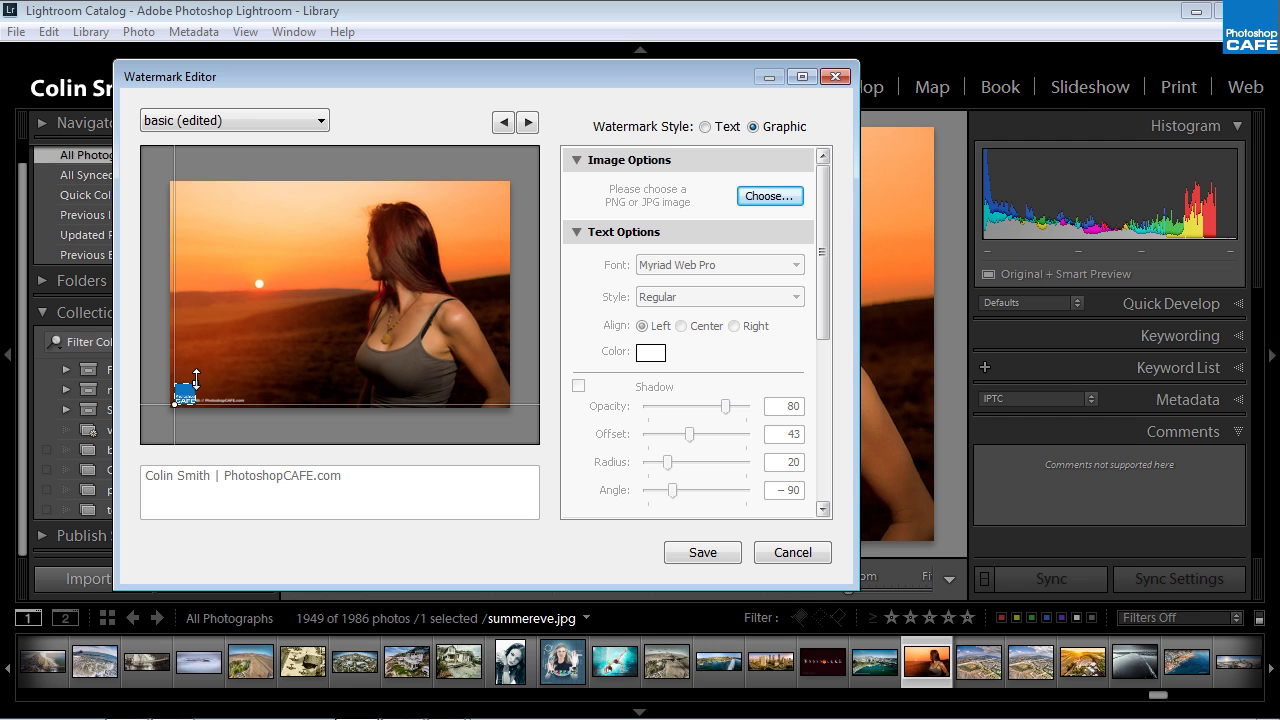
left_click(196, 368)
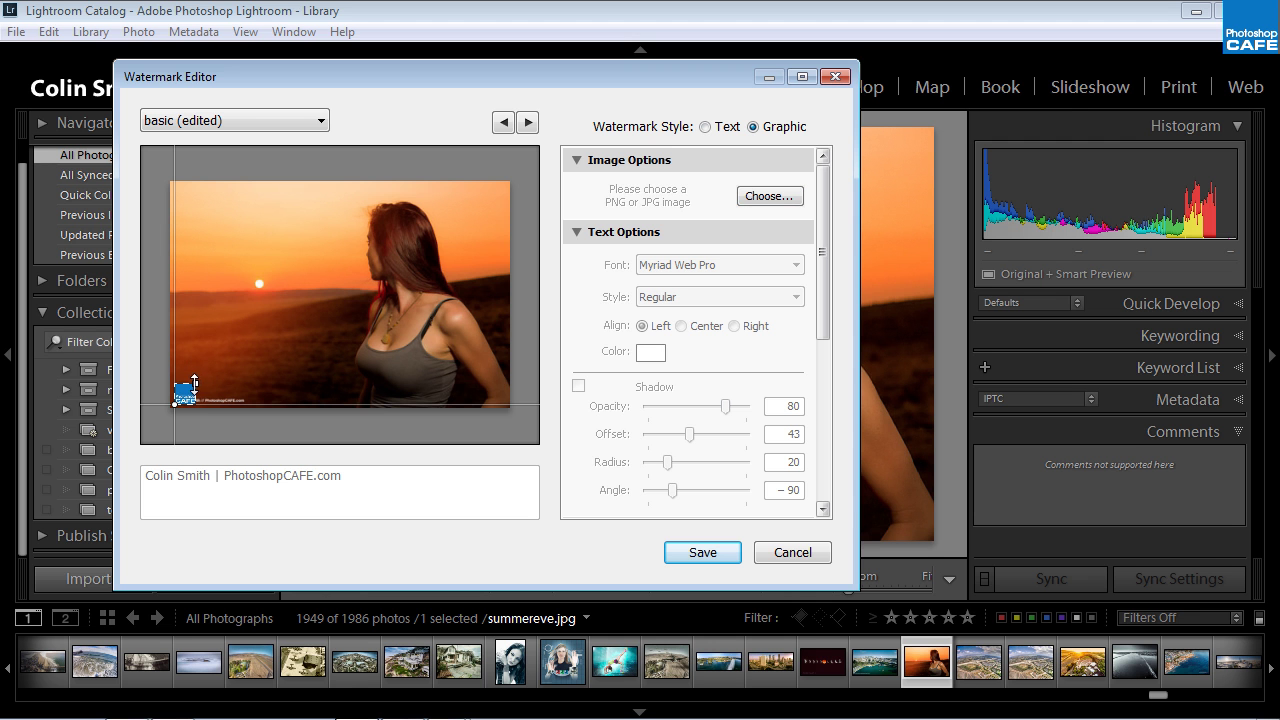
mouse_move(195, 384)
left_mouse_down()
mouse_move(502, 200)
mouse_move(346, 314)
mouse_move(190, 393)
left_mouse_up()
left_click_drag(191, 387, 197, 381)
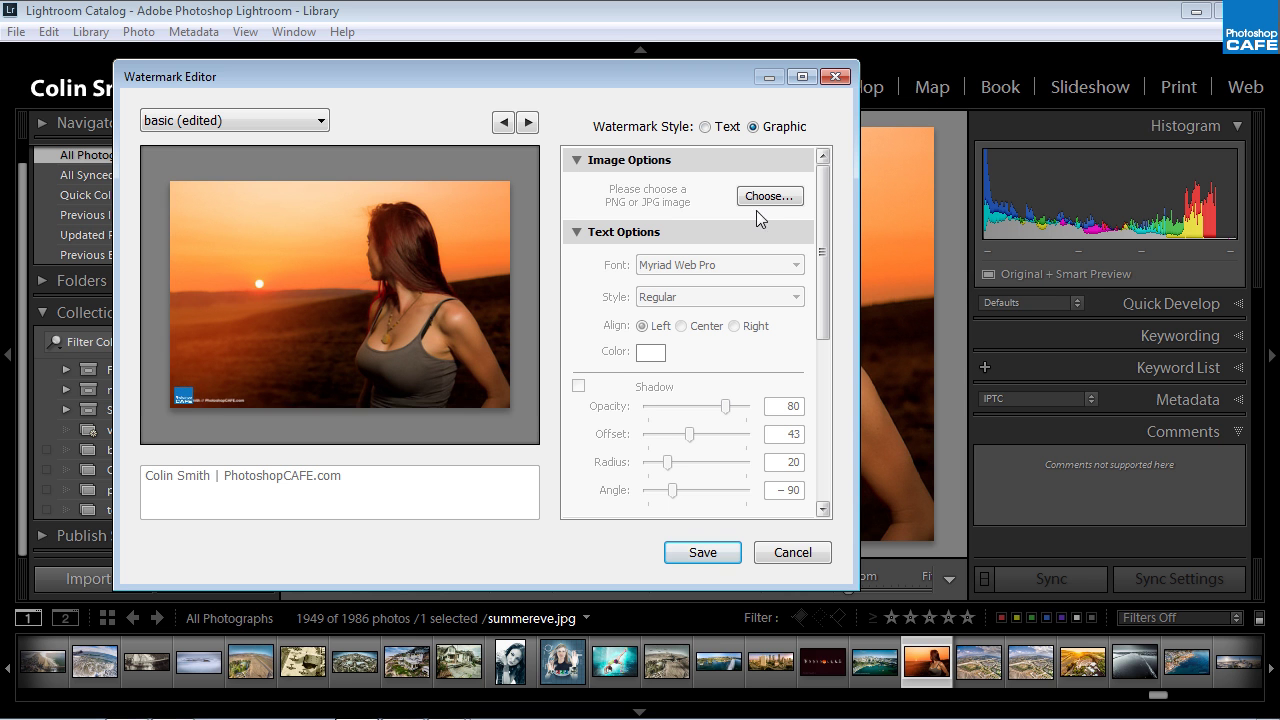
- Set the logo's insets to 1 horizontal and 2 vertical
left_click_drag(828, 213, 828, 373)
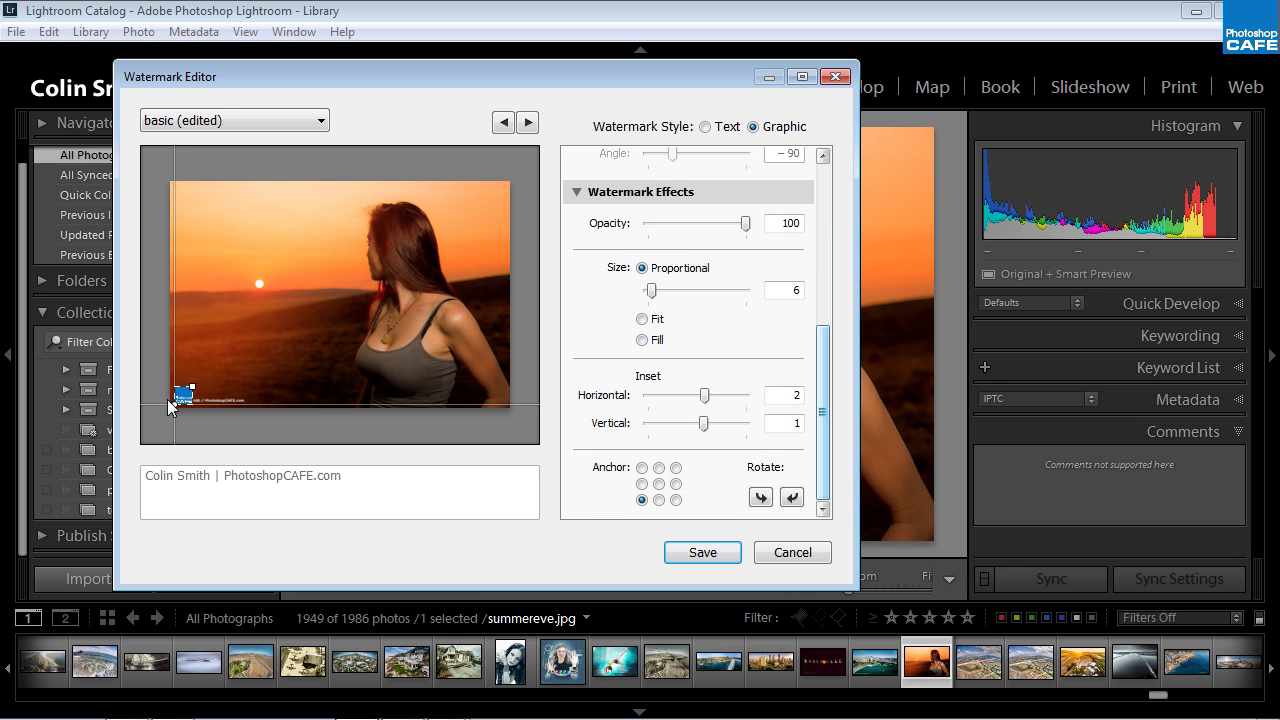
left_click_drag(707, 400, 699, 425)
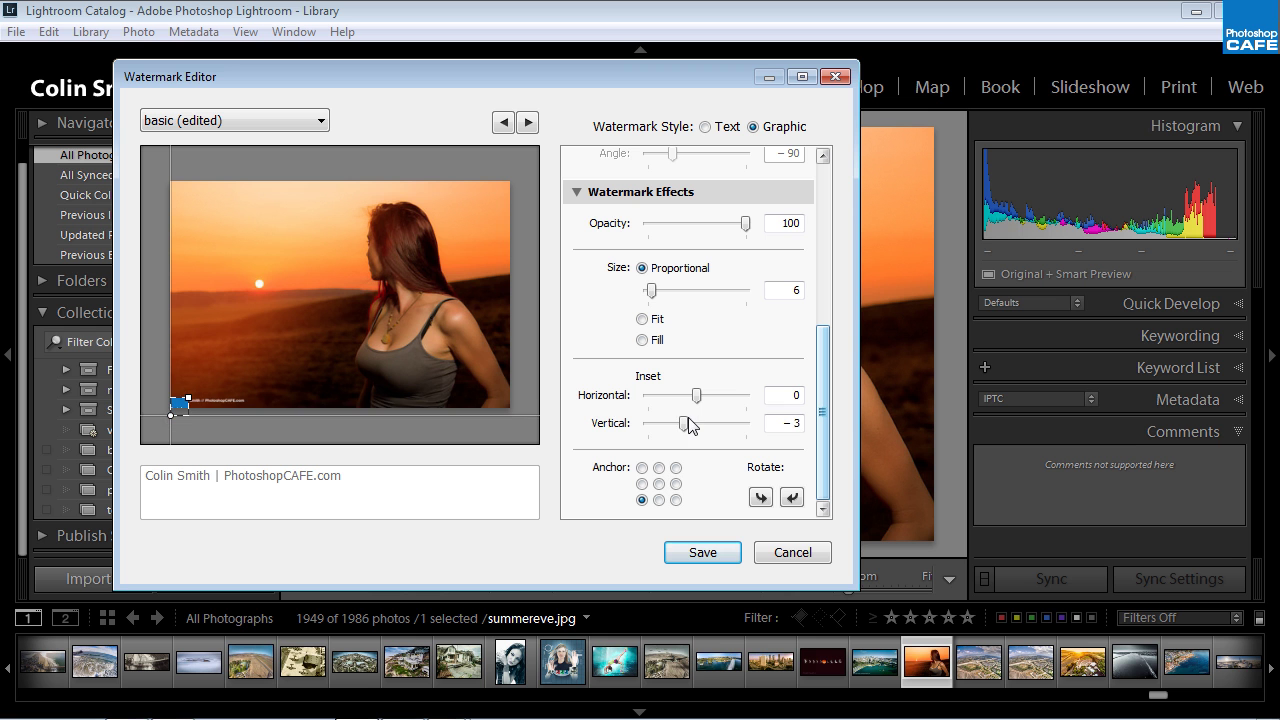
left_click(700, 425)
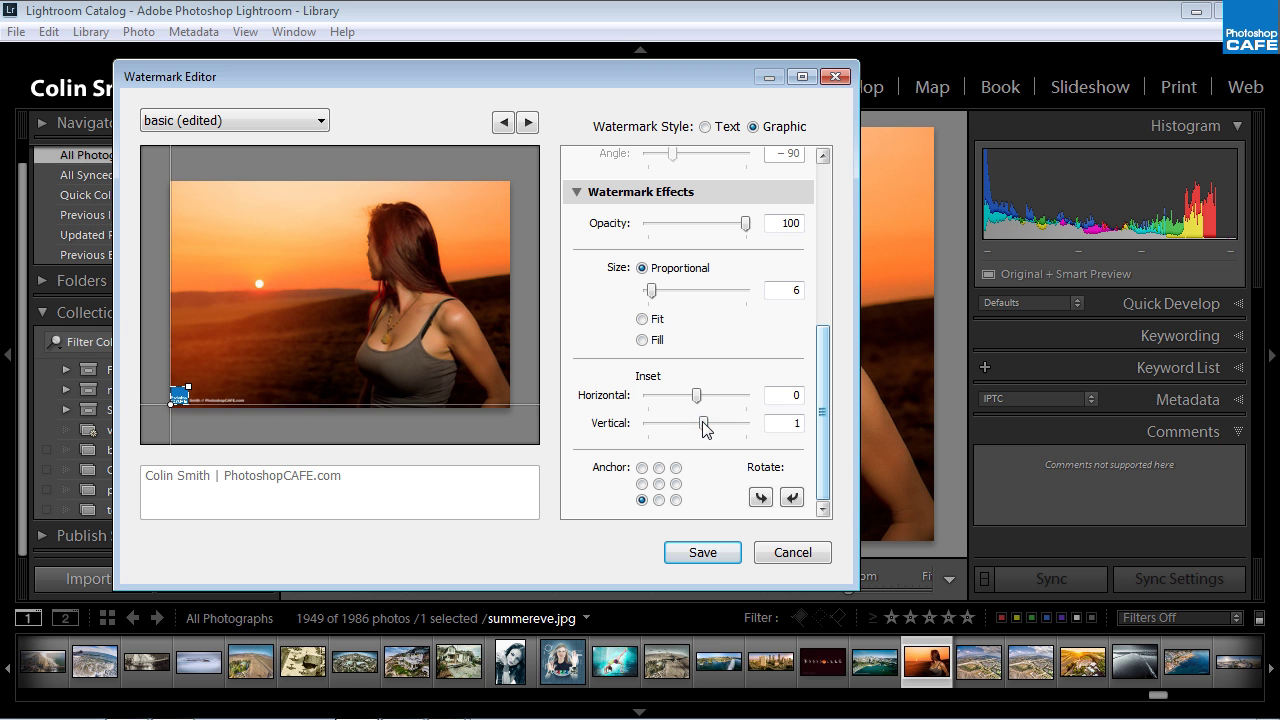
left_click_drag(701, 425, 697, 425)
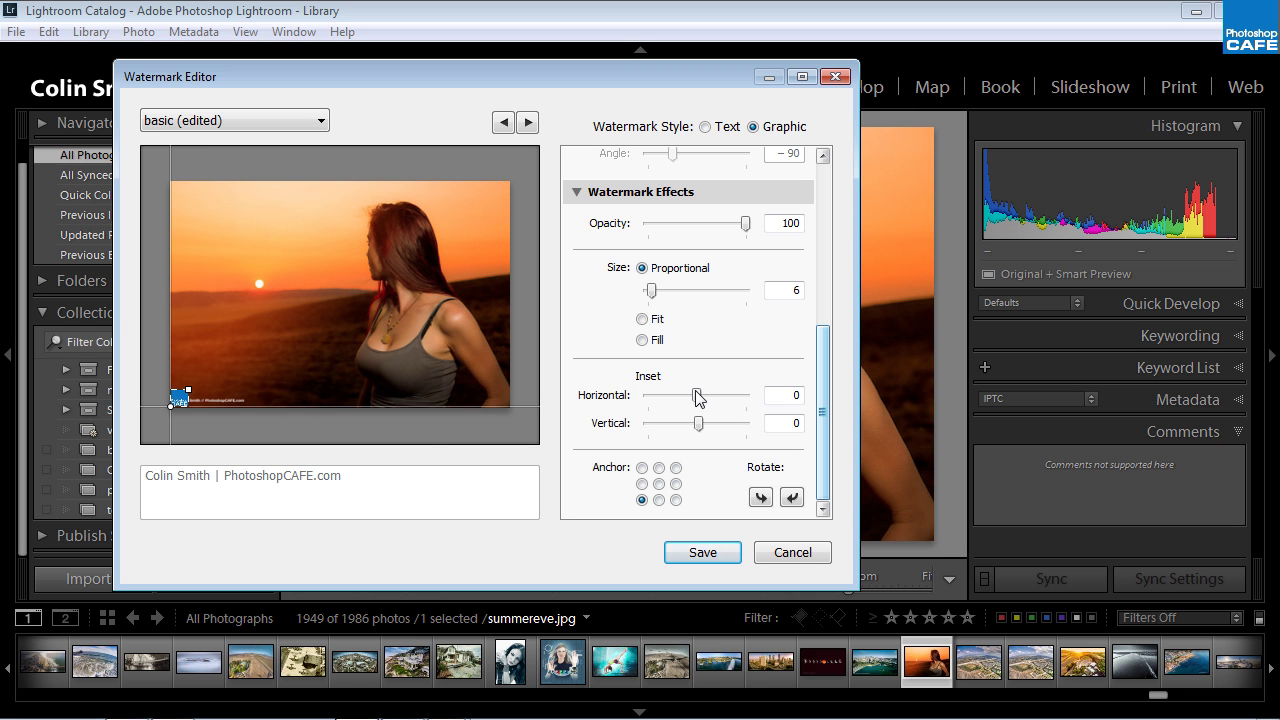
left_click_drag(700, 398, 707, 428)
- Anchor the logo watermark at the centre of the photo
left_click(642, 467)
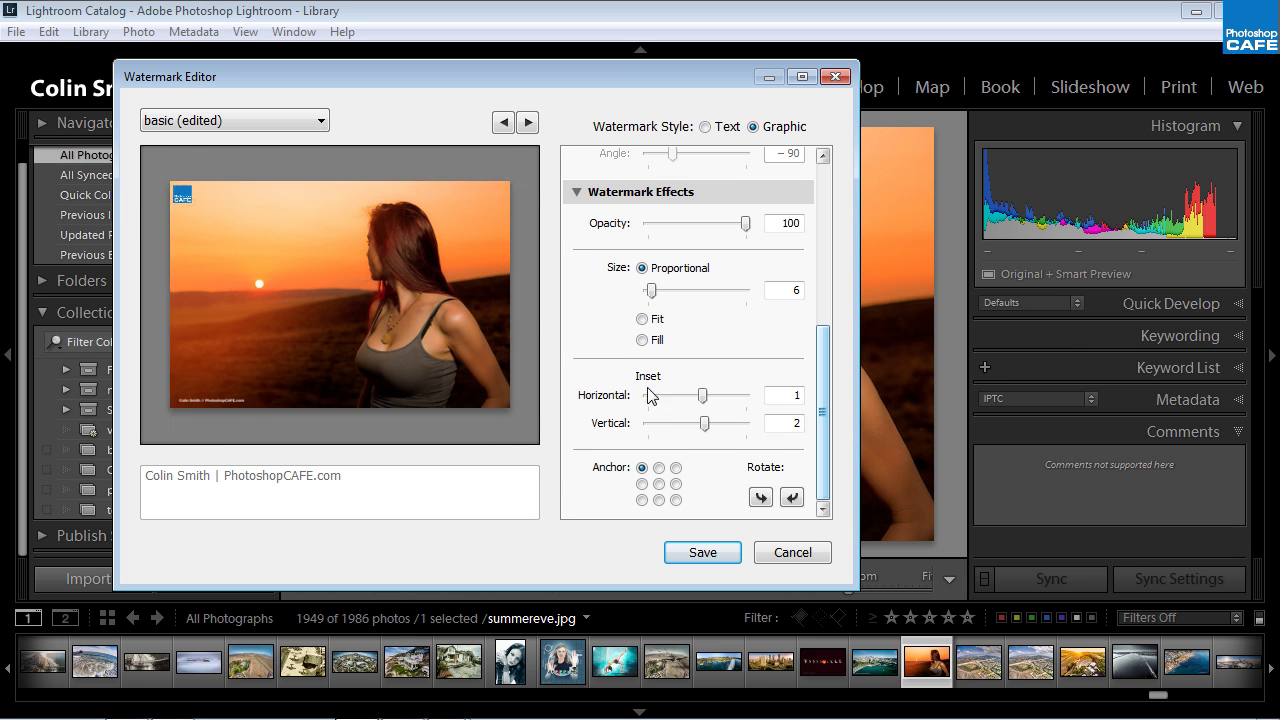
left_click(659, 467)
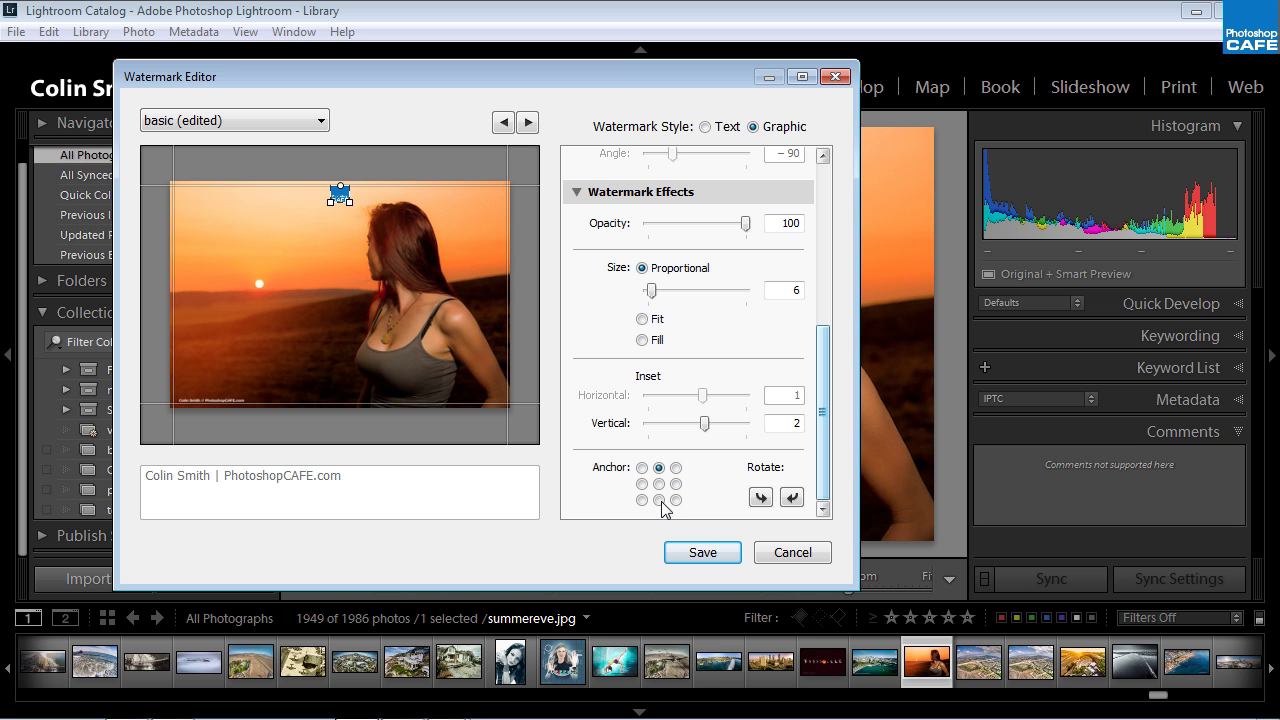
left_click(659, 500)
left_click(659, 484)
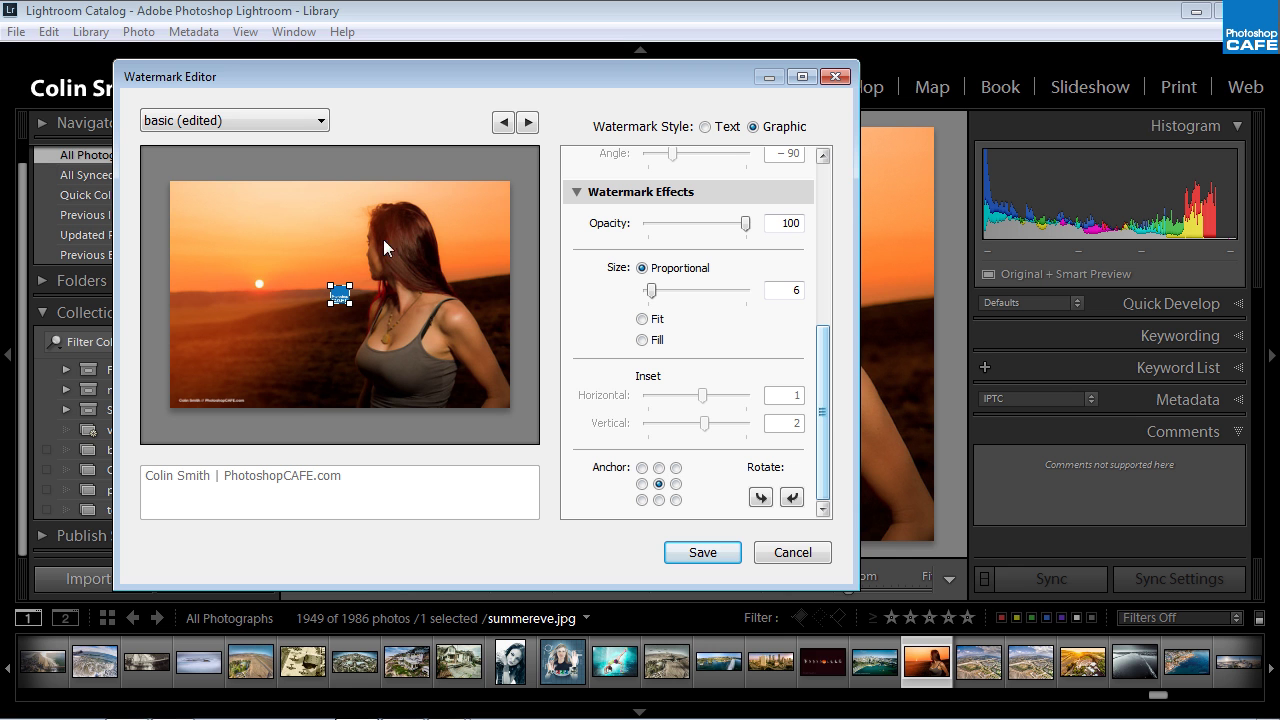
- Shrink the centred logo to proportional size 7 and raise its opacity from 18 to 100
left_click_drag(347, 284, 384, 253)
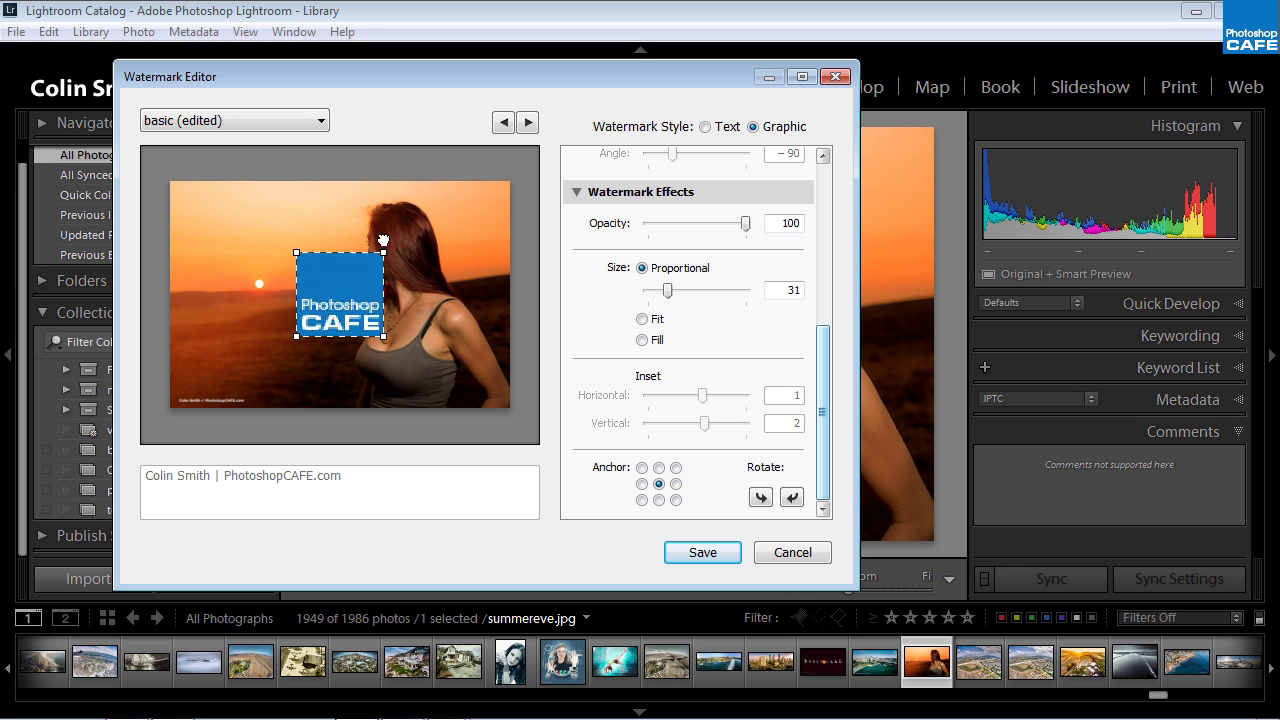
left_click_drag(733, 222, 656, 223)
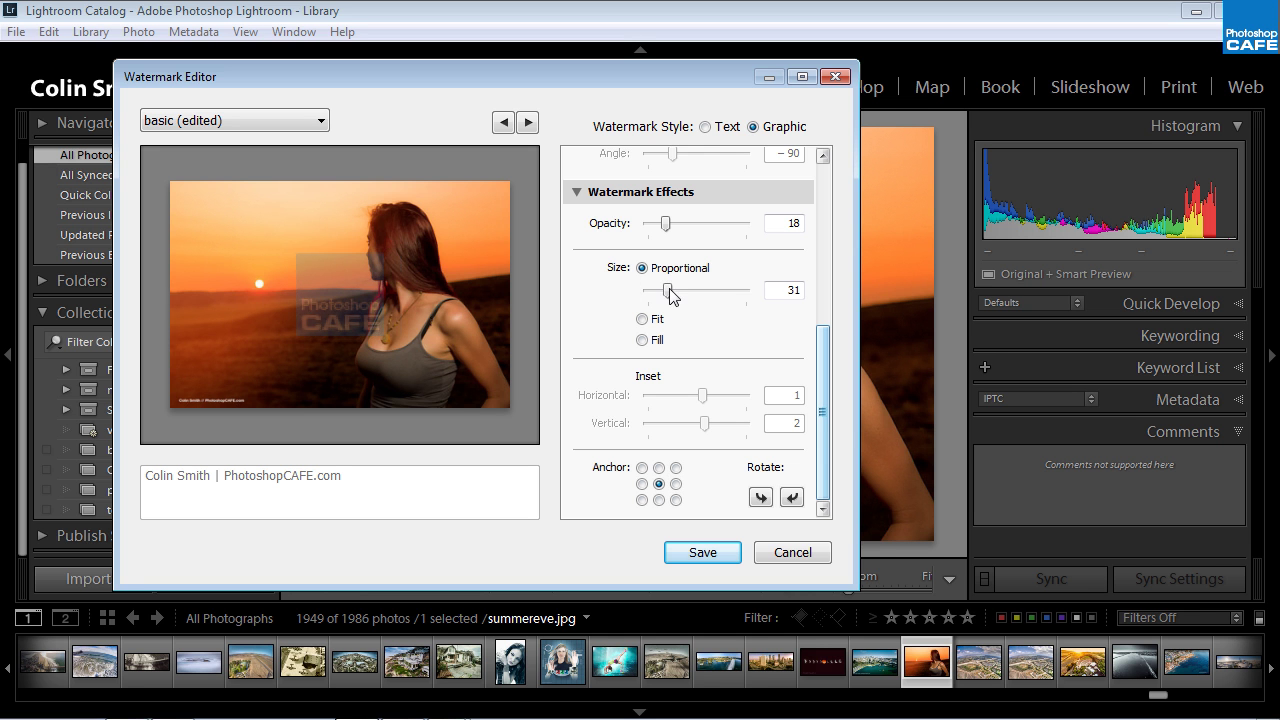
mouse_move(667, 290)
left_mouse_down()
mouse_move(688, 291)
mouse_move(658, 290)
left_mouse_up()
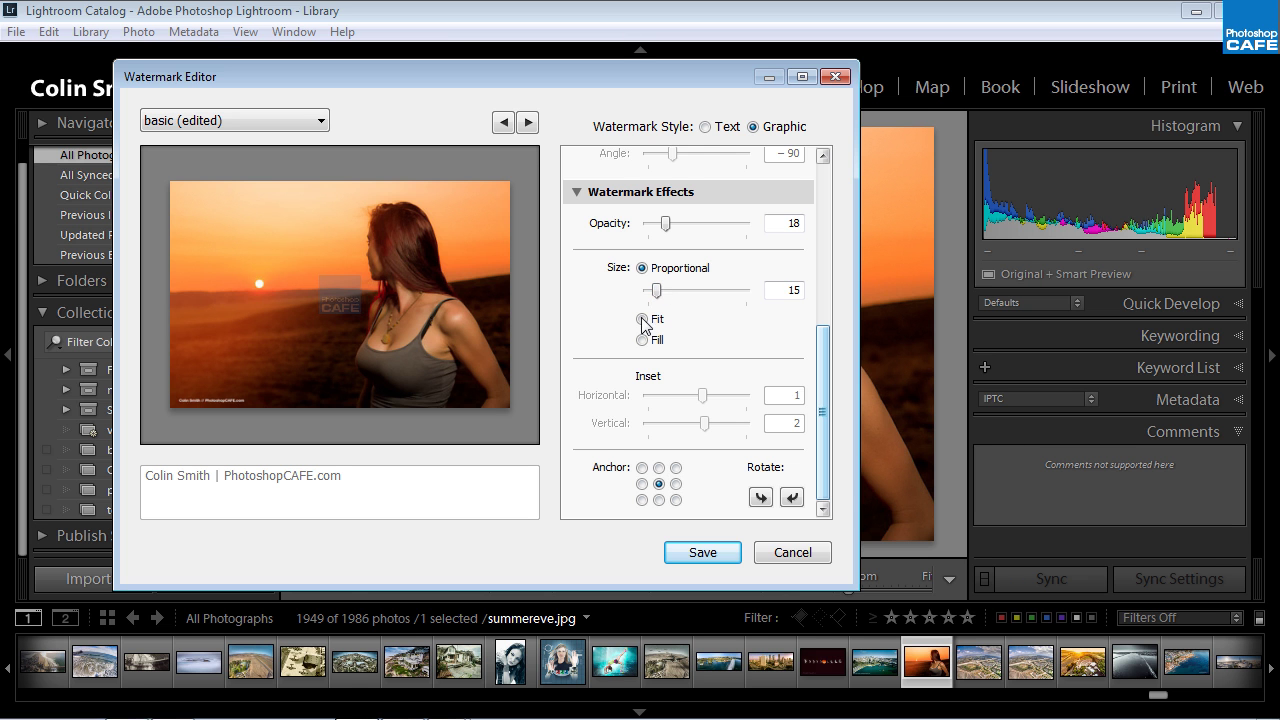
left_click(642, 320)
left_click(643, 340)
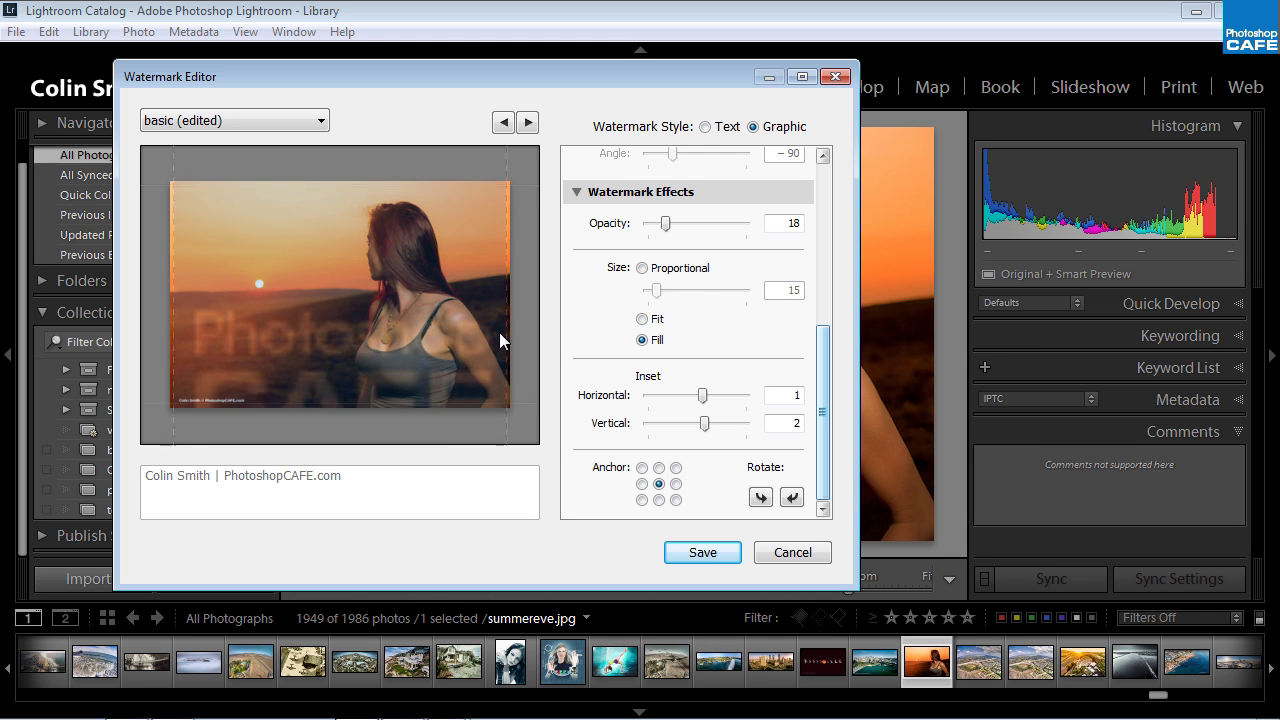
left_click(642, 319)
left_click(642, 268)
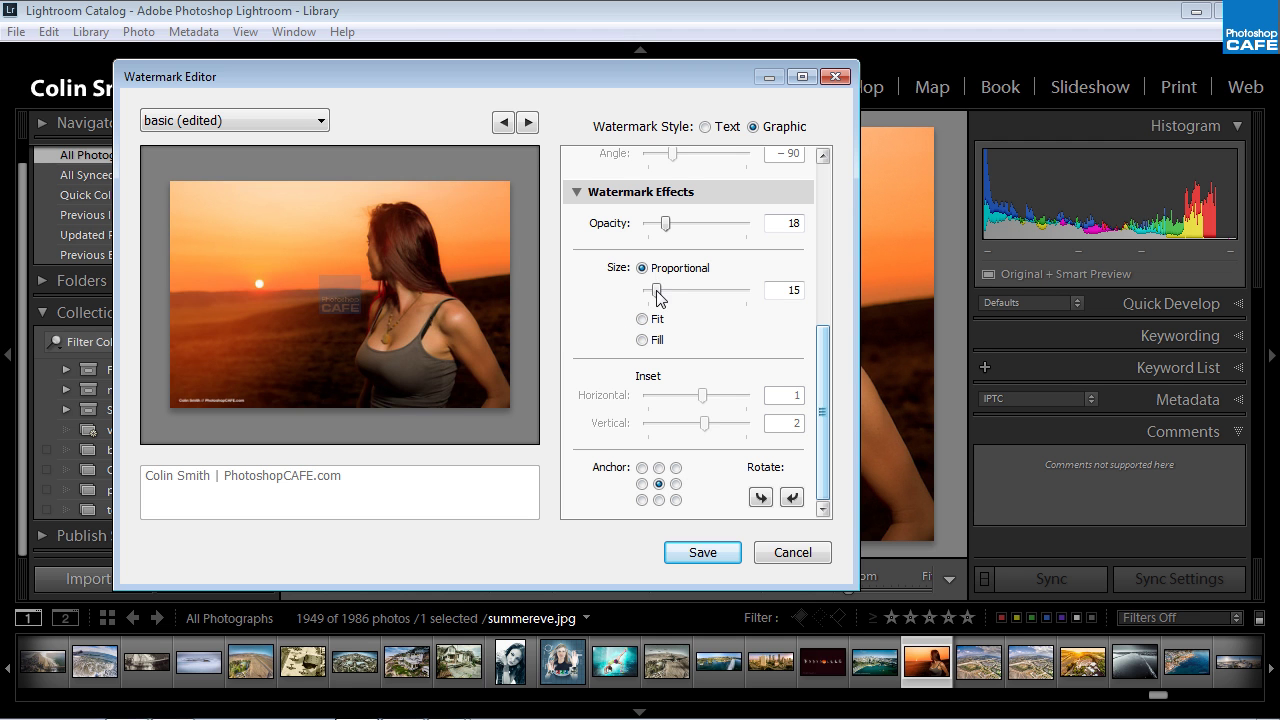
left_click_drag(656, 286, 651, 286)
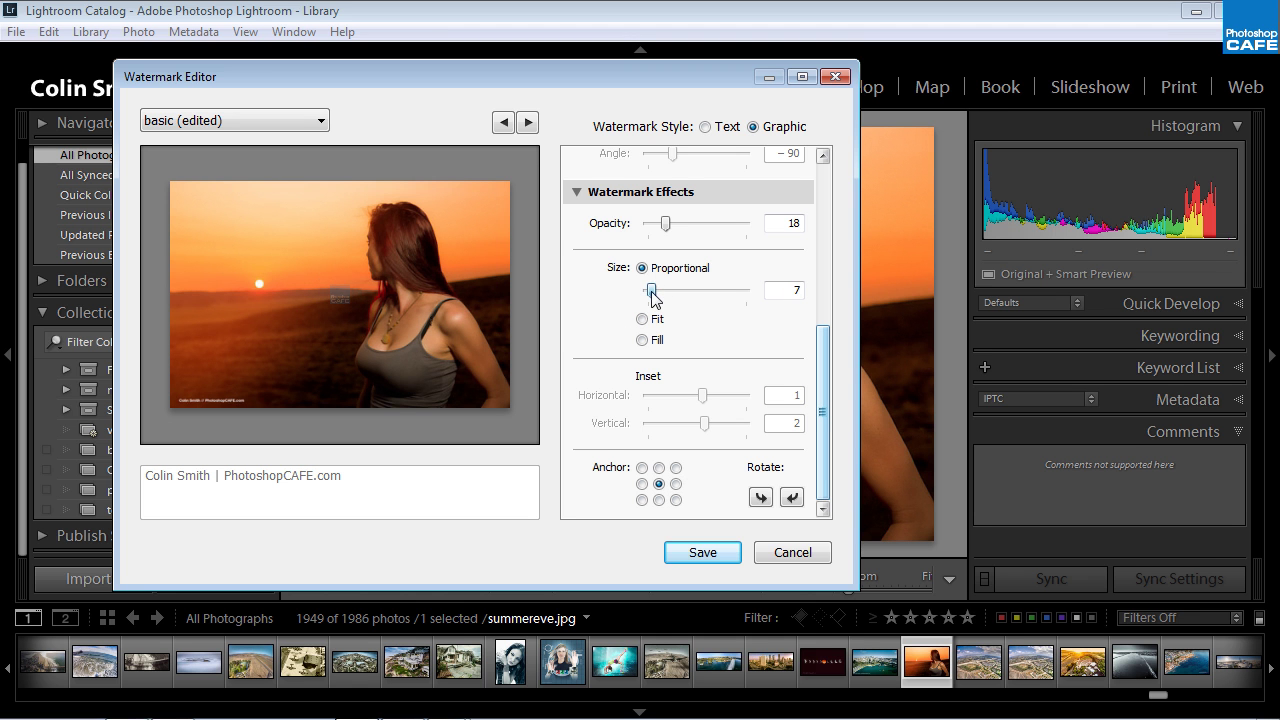
left_click_drag(665, 223, 786, 234)
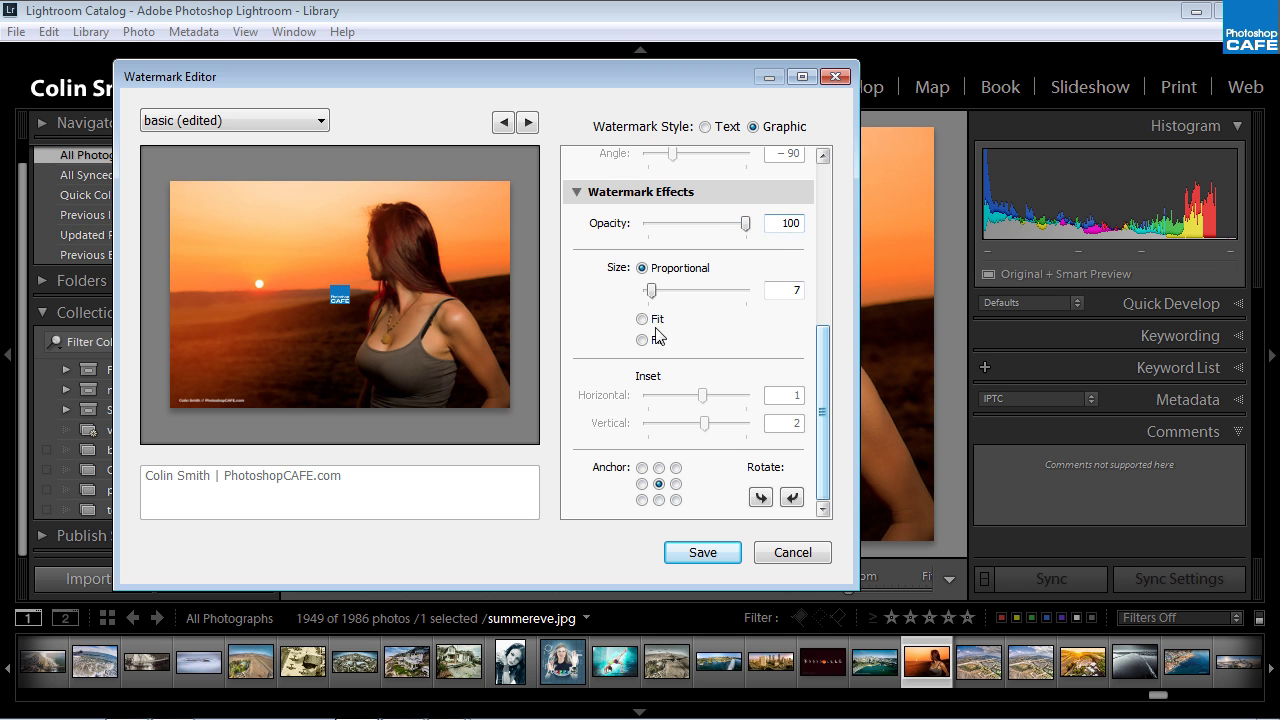
- Anchor the logo watermark in the photo's top-left corner
scroll(797, 310, "up", 10)
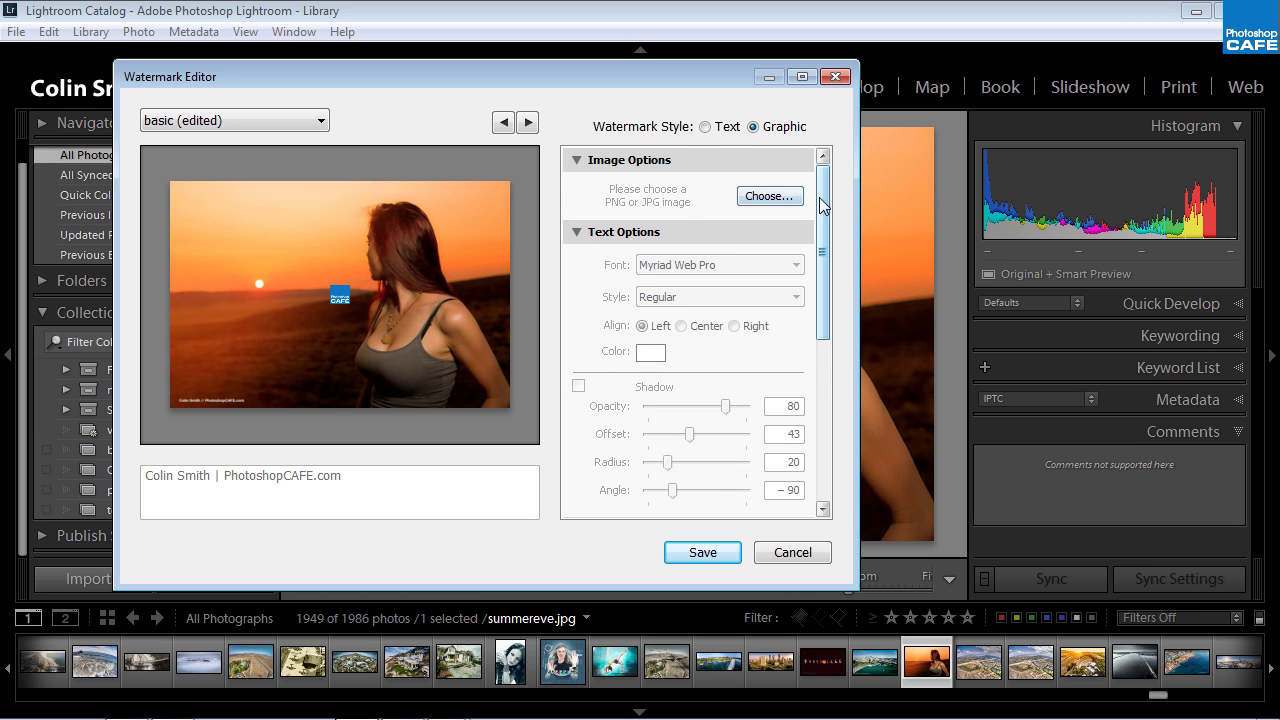
left_click_drag(824, 203, 844, 349)
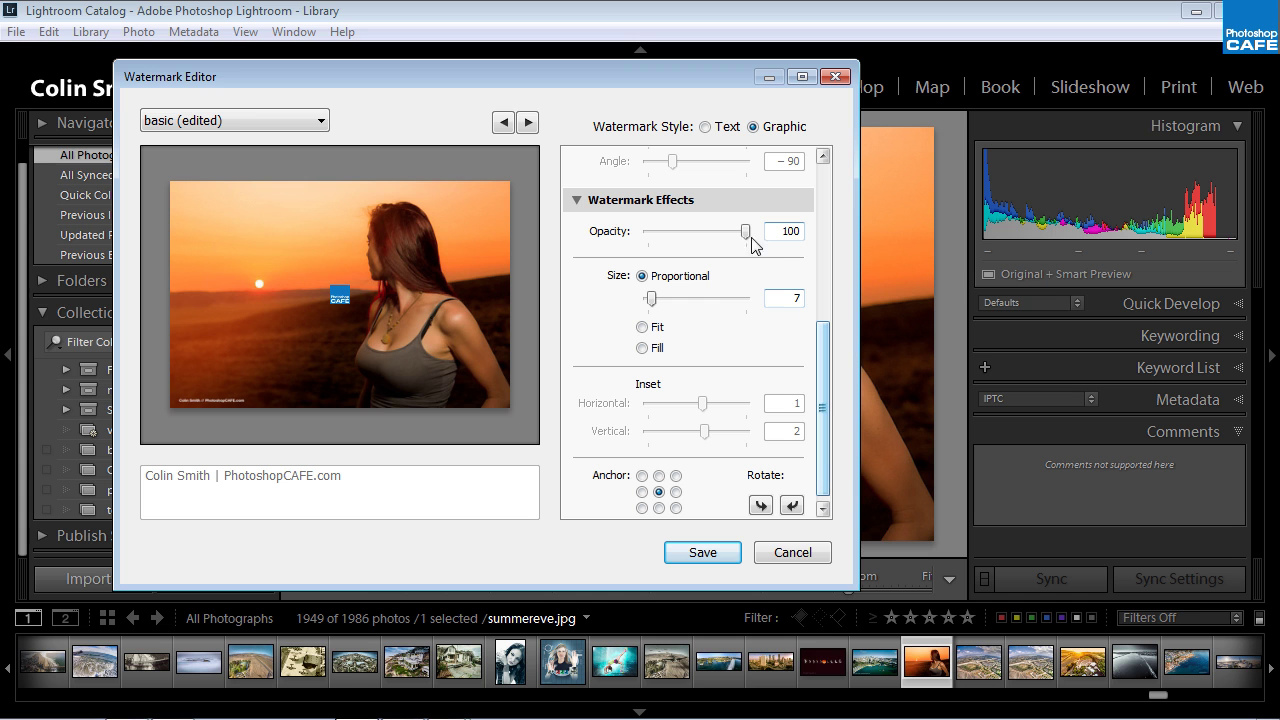
mouse_move(743, 233)
left_mouse_down()
mouse_move(703, 234)
mouse_move(731, 234)
left_mouse_up()
scroll(823, 390, "down", 1)
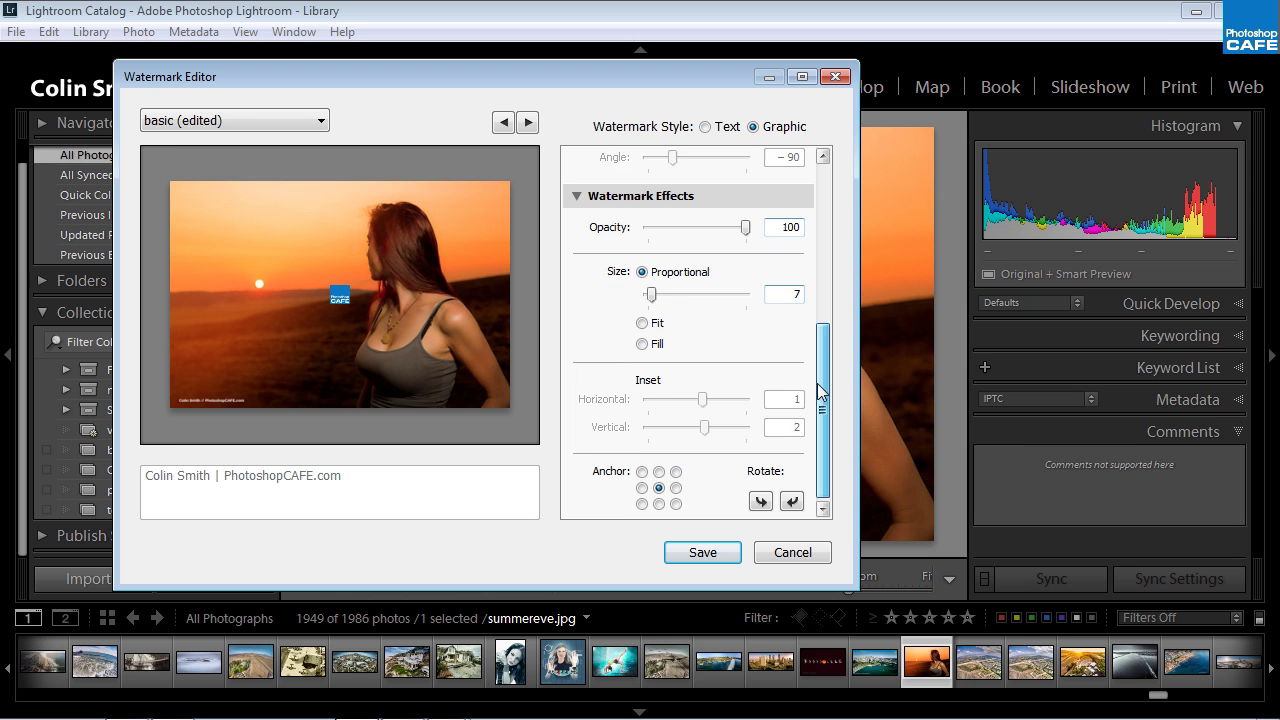
left_click(676, 467)
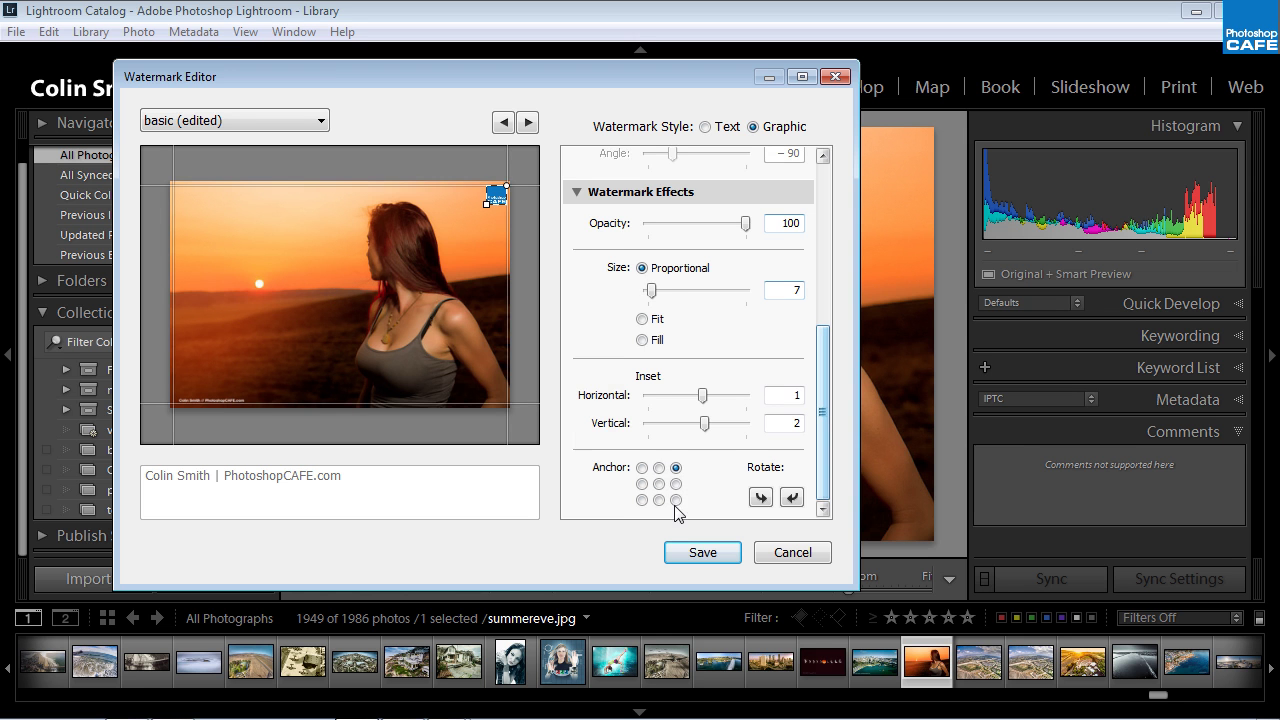
left_click(676, 500)
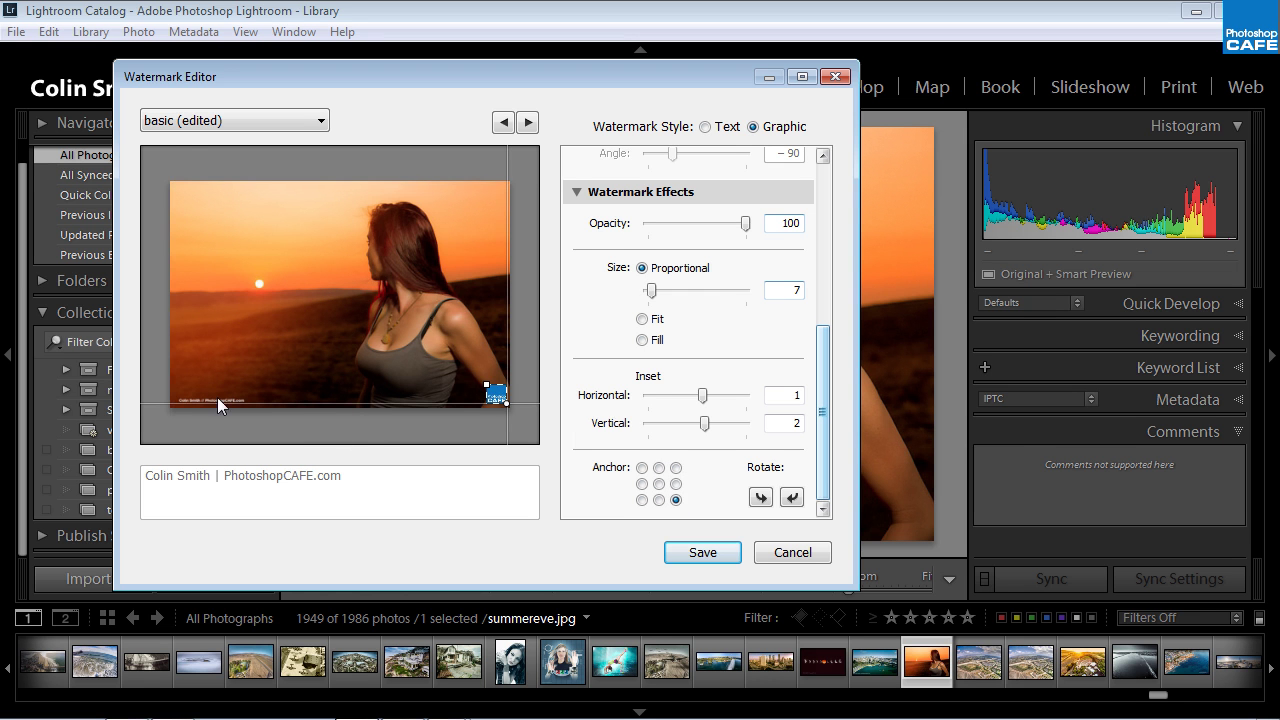
left_click(642, 467)
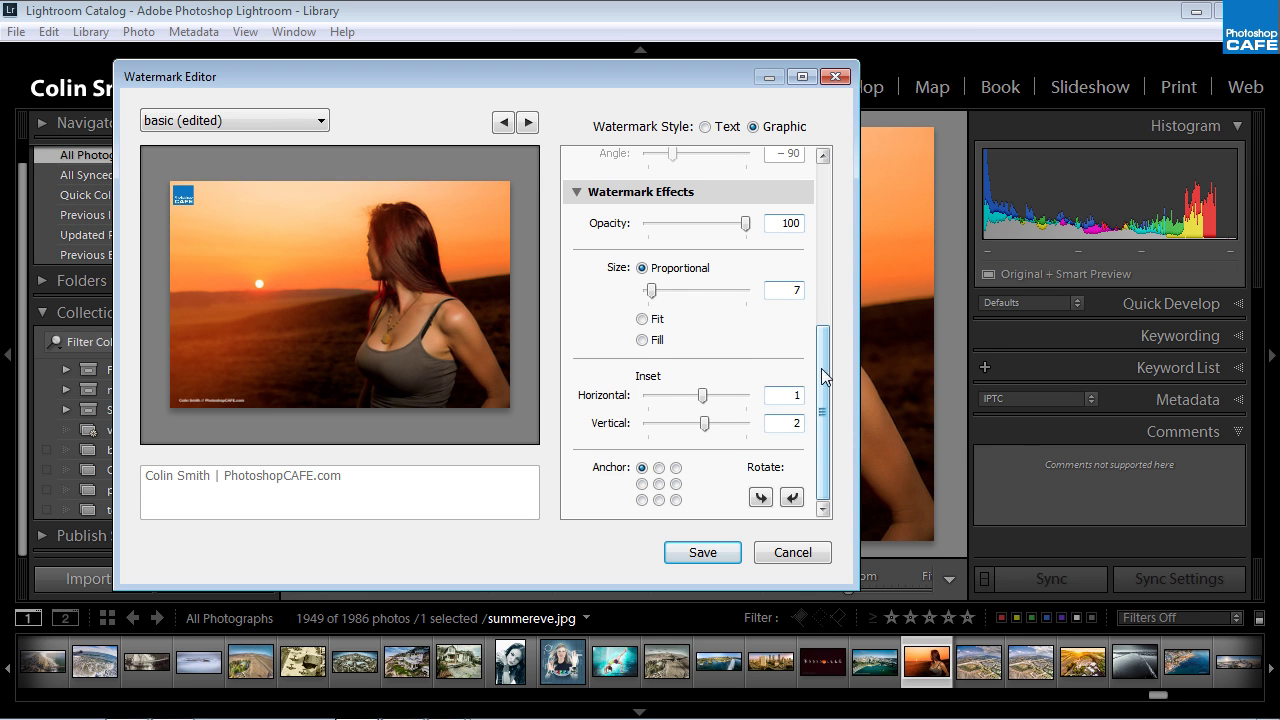
left_click_drag(821, 368, 829, 434)
- Save the current settings as a new watermark preset named 'logo top l'
left_click(322, 122)
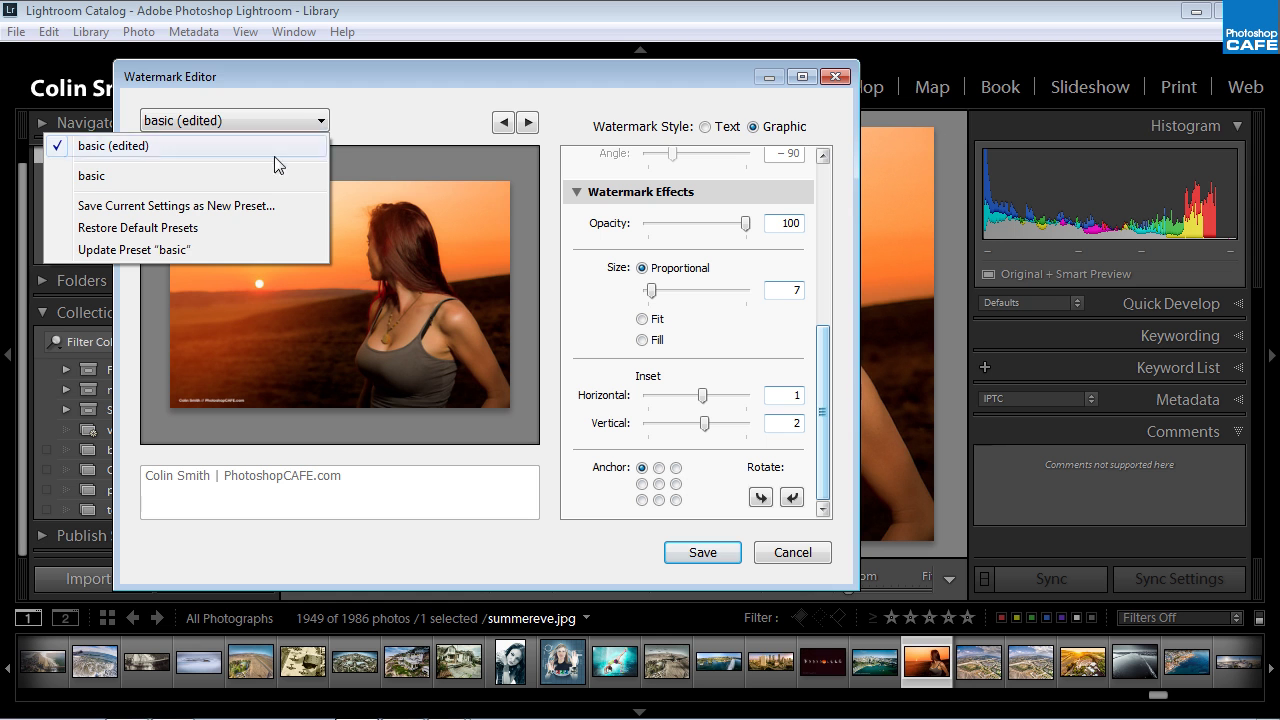
left_click(248, 206)
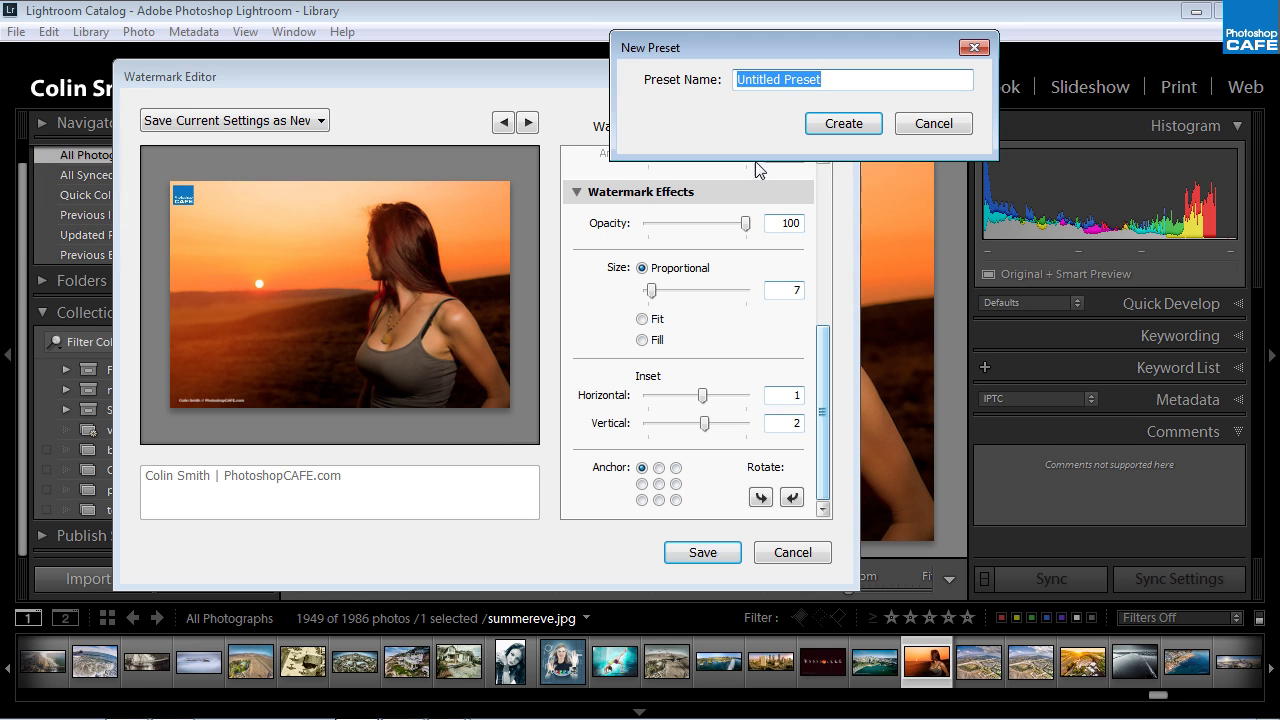
type("lo")
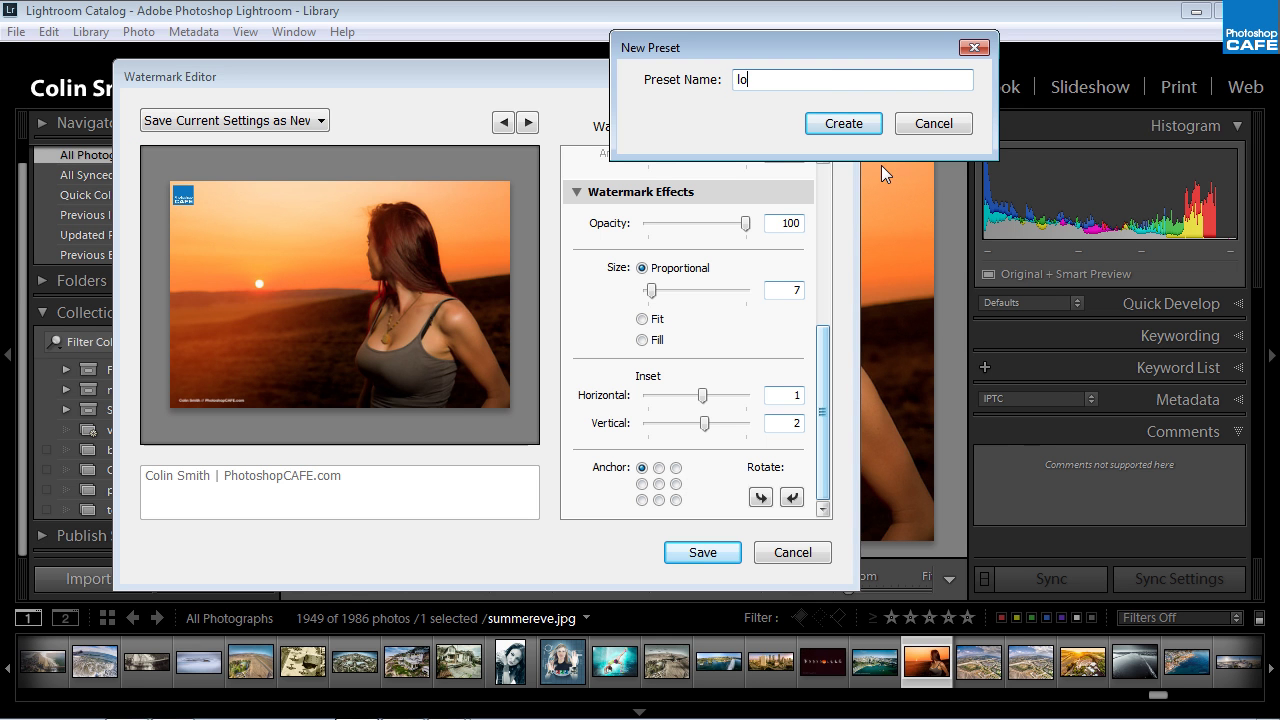
type("go top l")
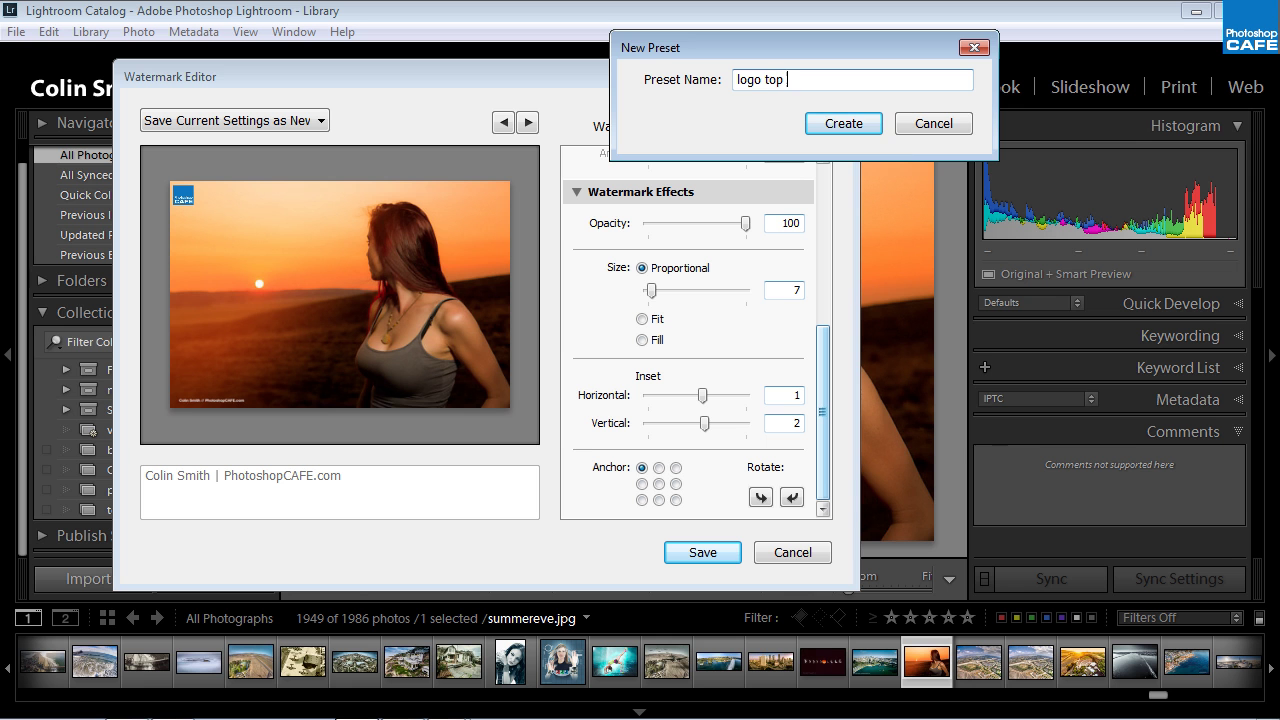
left_click(852, 122)
mouse_move(332, 223)
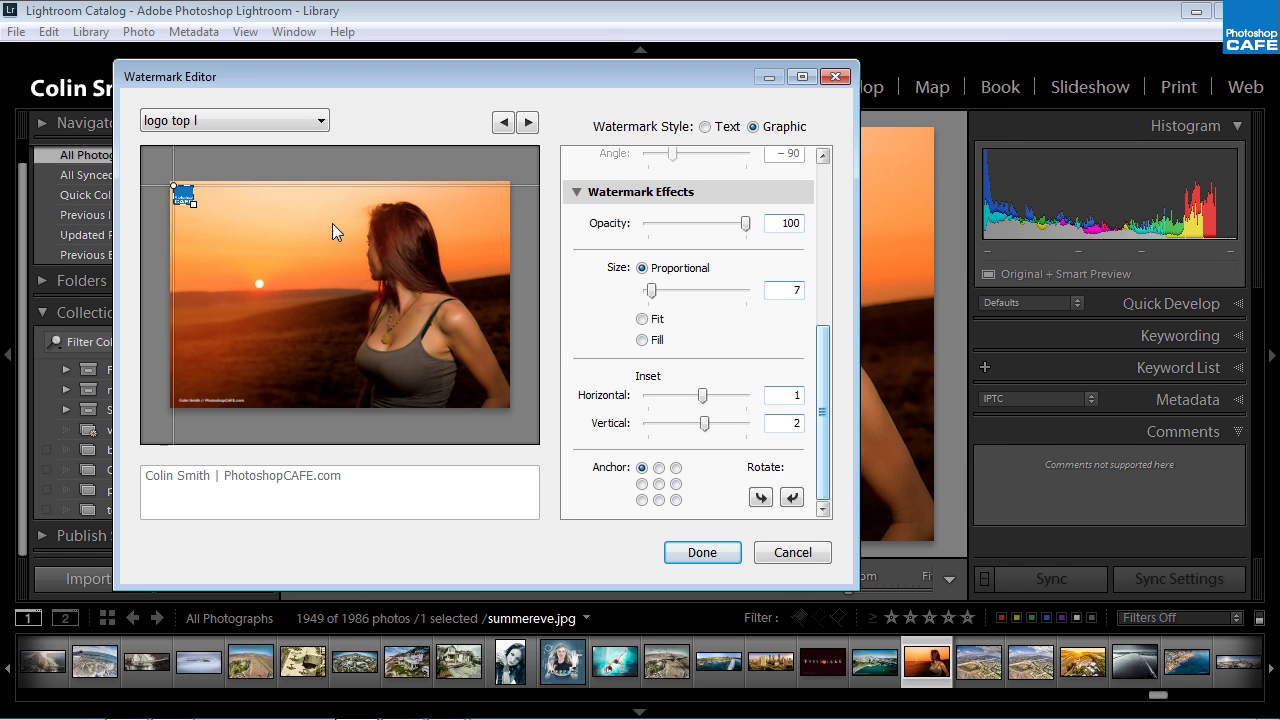
left_click(239, 120)
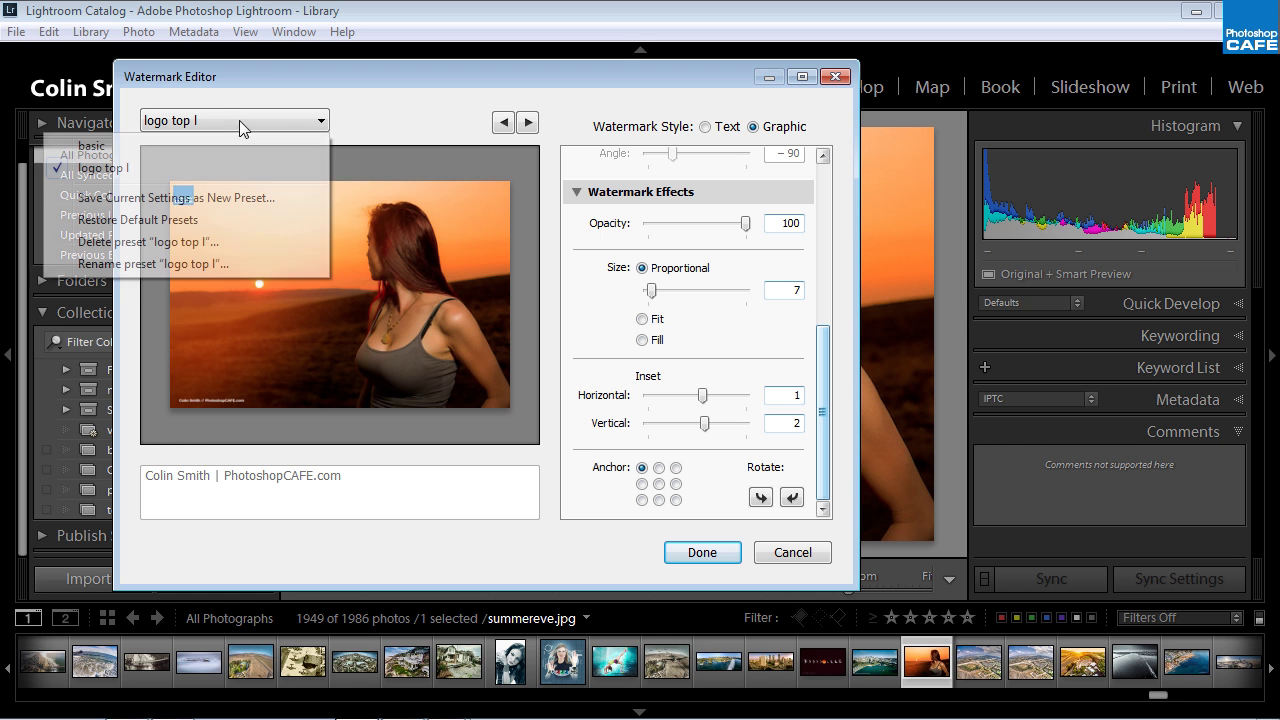
left_click(406, 113)
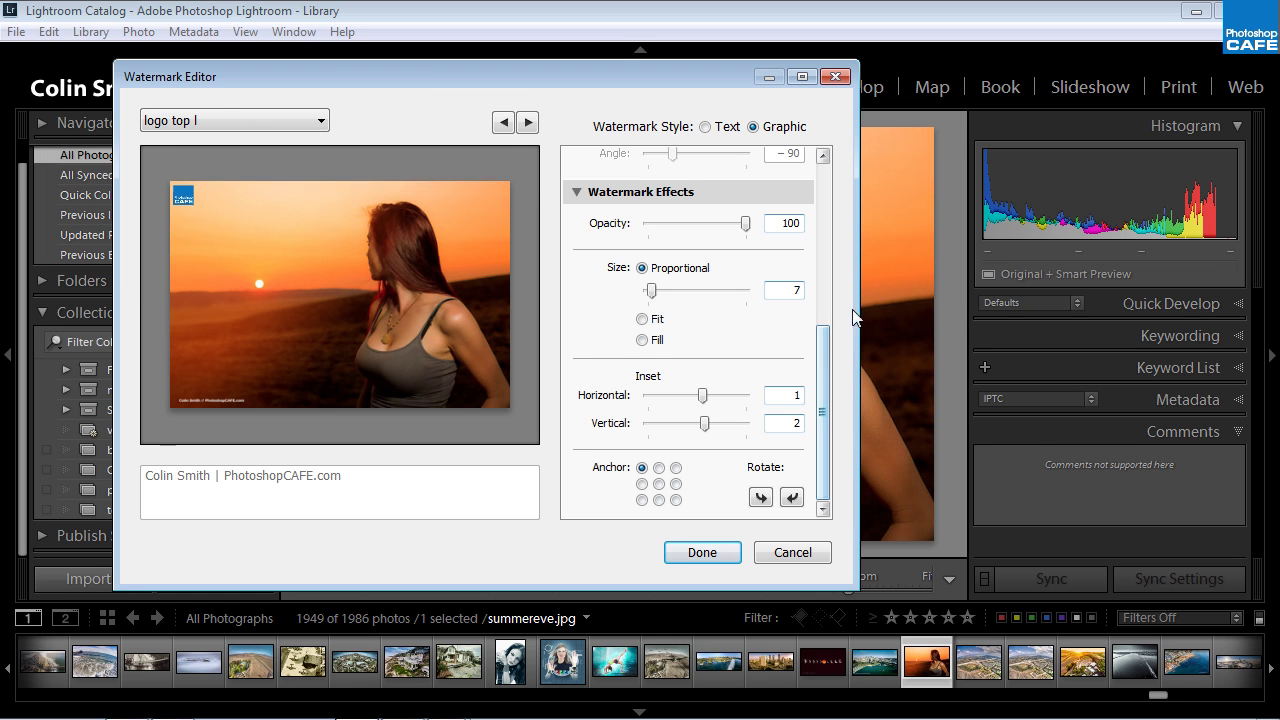
left_click_drag(824, 357, 819, 168)
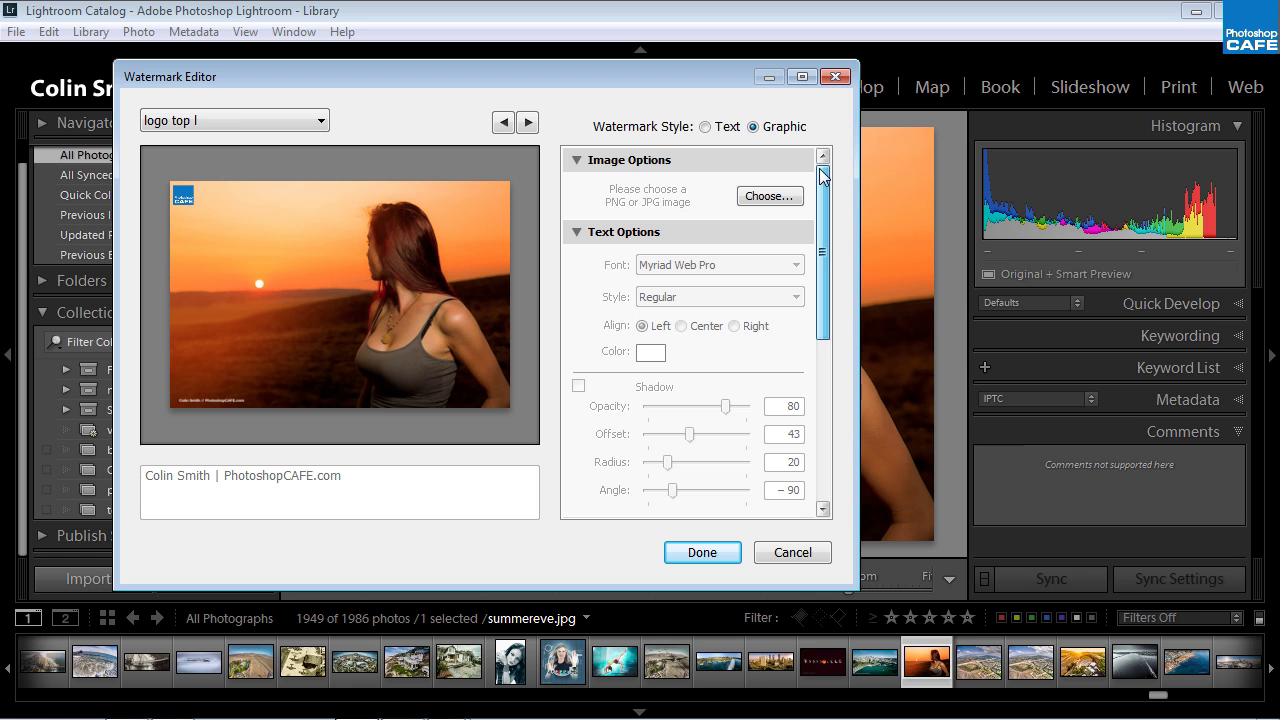
- Switch to a text watermark and add a second line reading 'create don't steal'
left_click(707, 127)
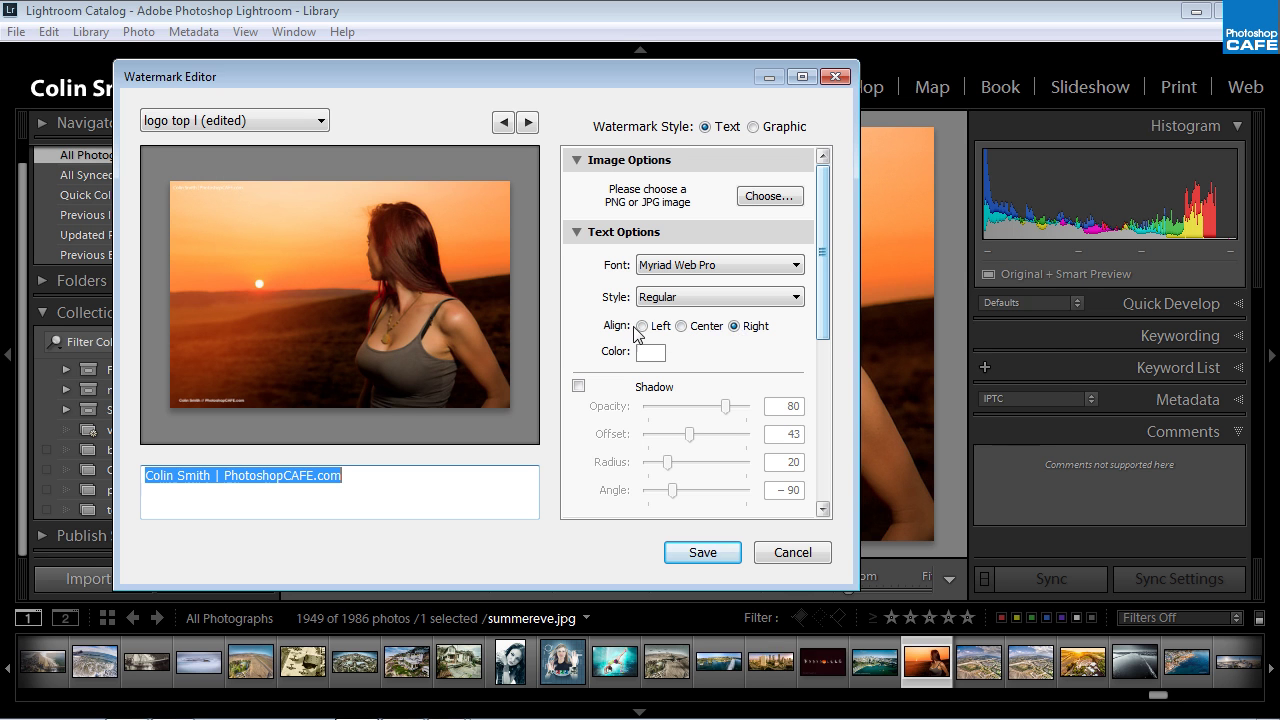
left_click(352, 470)
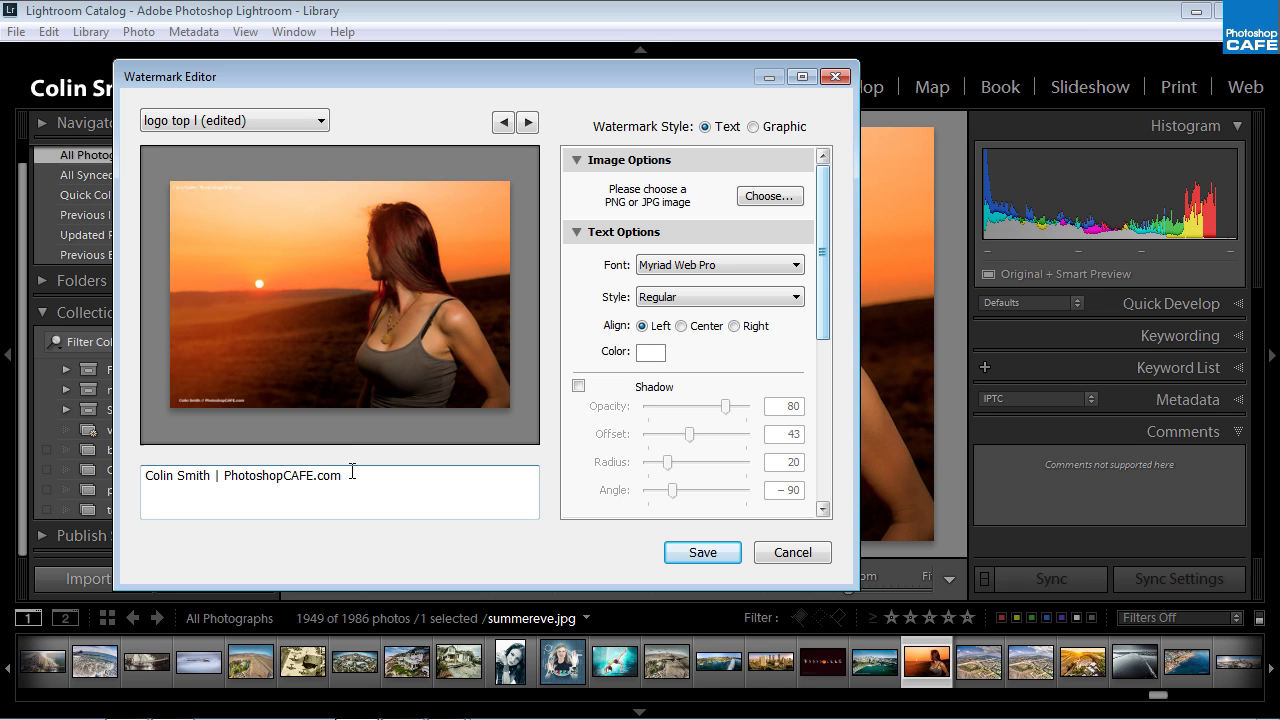
key("Return")
type("create don't steal")
mouse_move(336, 405)
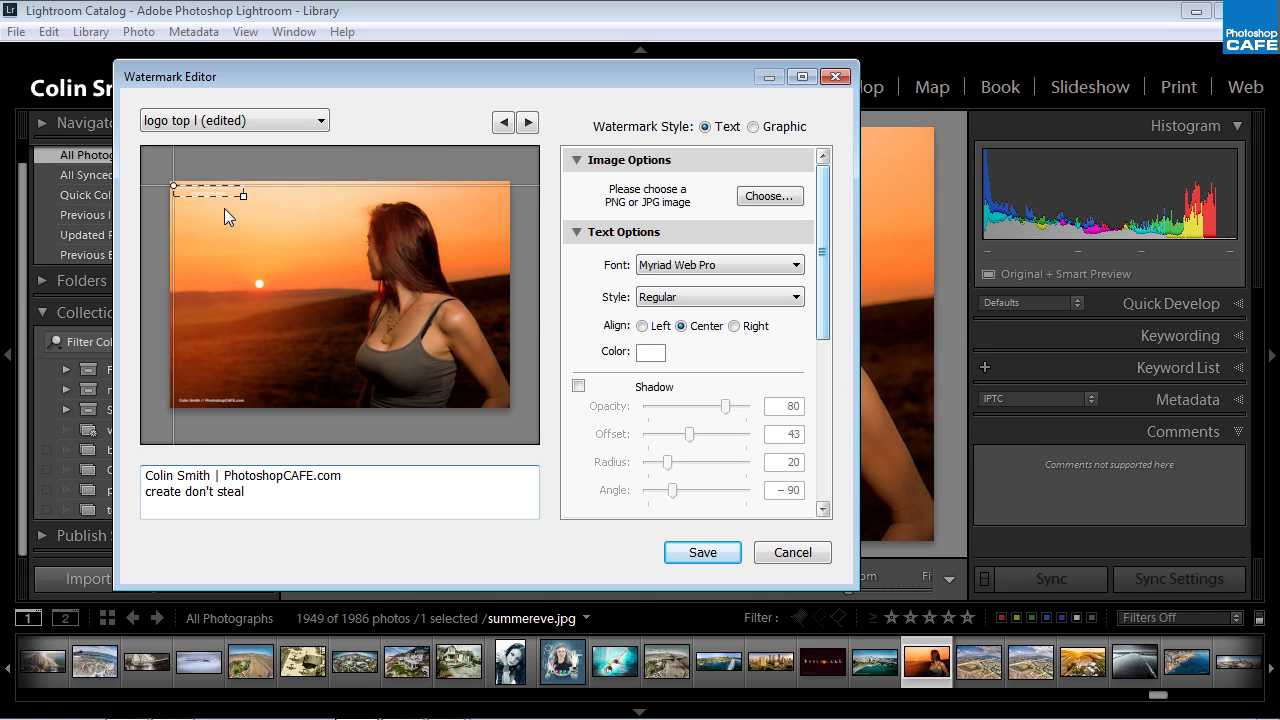
- Left-align the watermark text and enlarge it to size 39
left_click(680, 326)
left_click(742, 327)
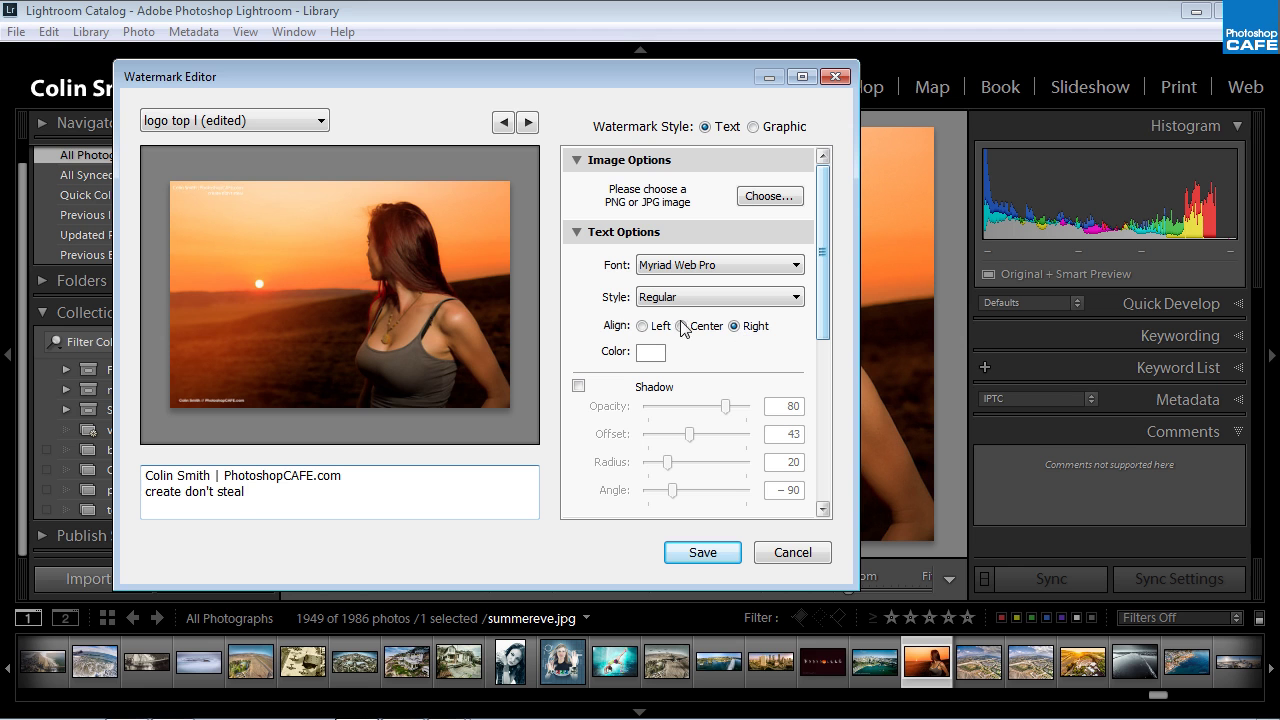
left_click(643, 326)
left_click_drag(822, 284, 832, 405)
left_click_drag(655, 389, 677, 391)
- Set the watermark text colour to black and keep both lines left-aligned
scroll(812, 320, "up", 5)
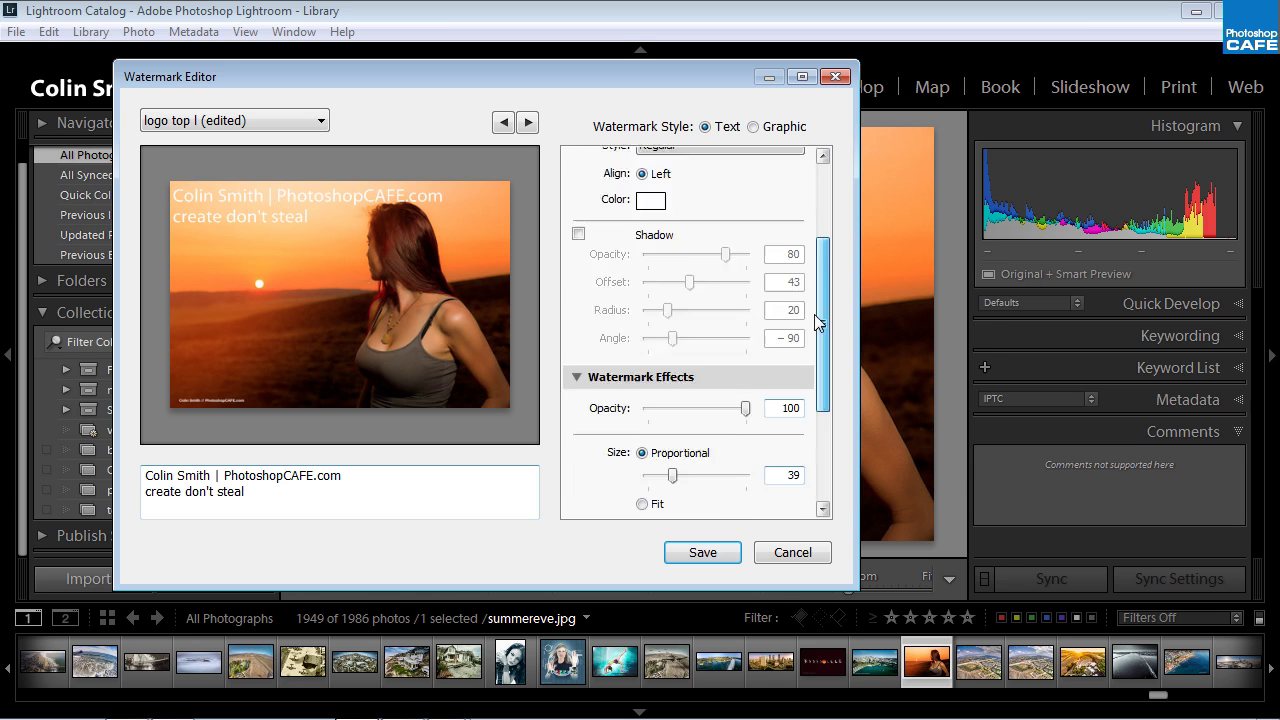
left_click(658, 355)
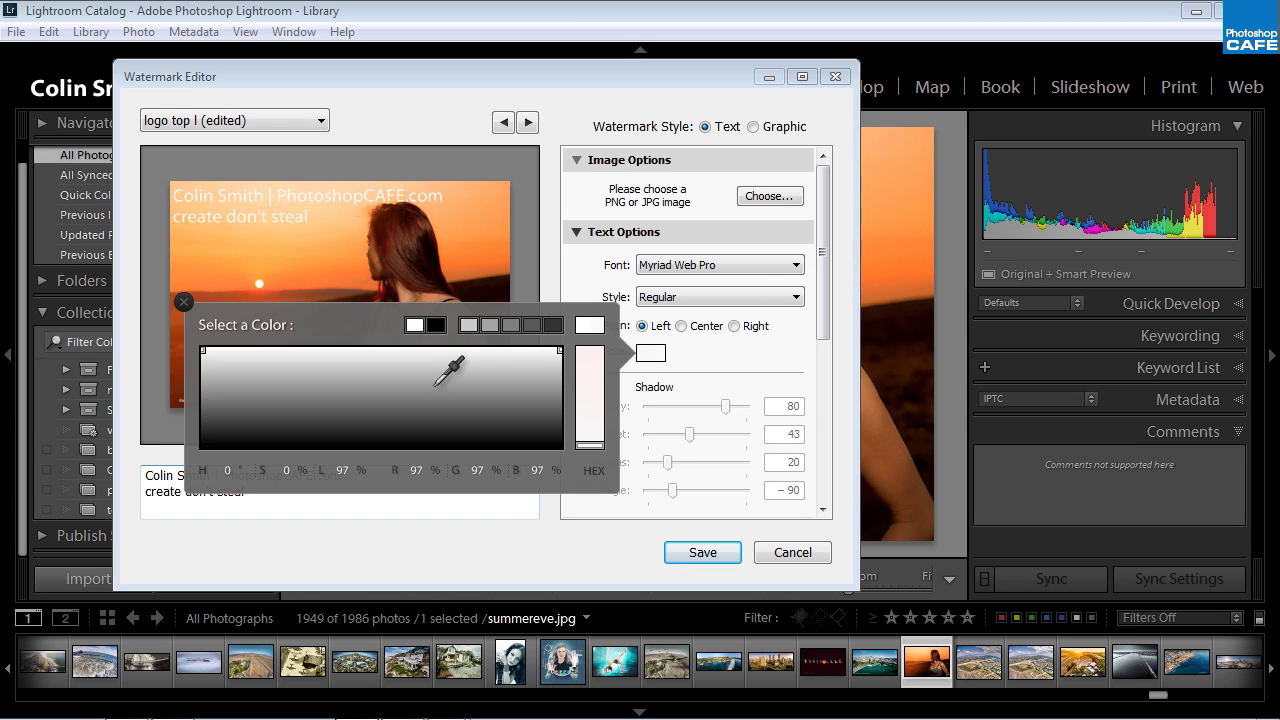
left_click(436, 324)
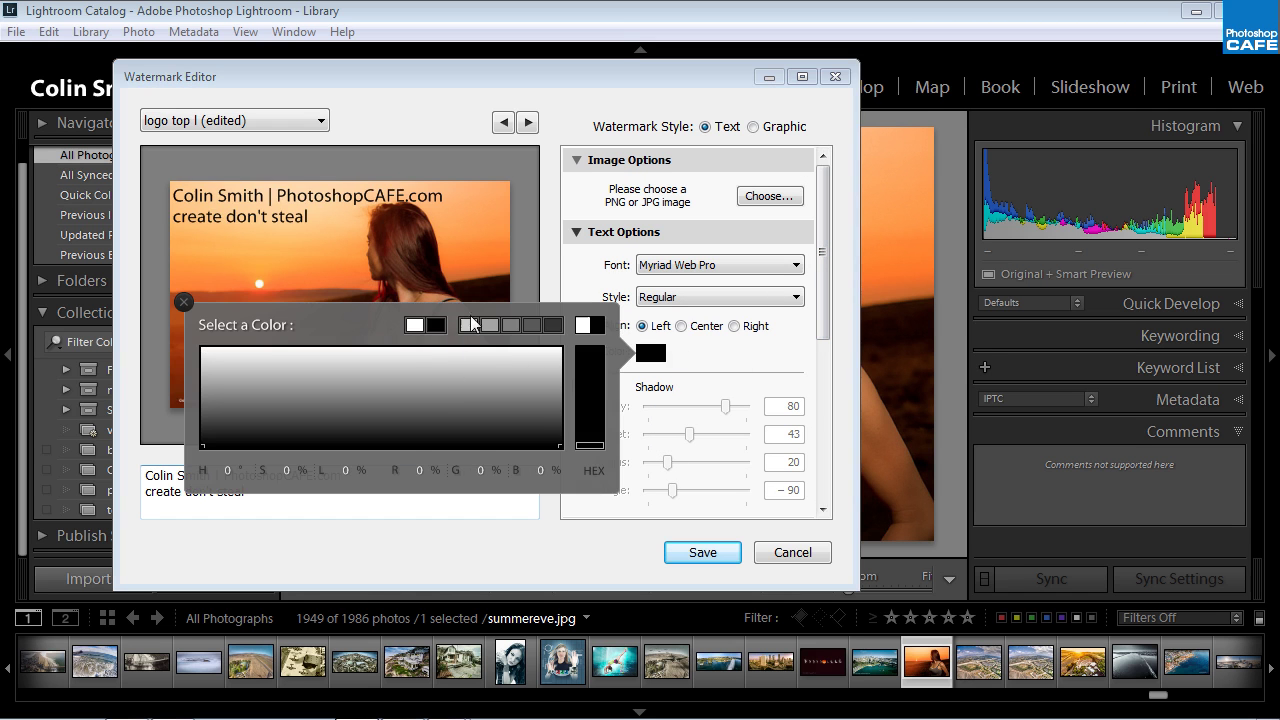
left_click(562, 322)
left_click(438, 325)
left_click(831, 182)
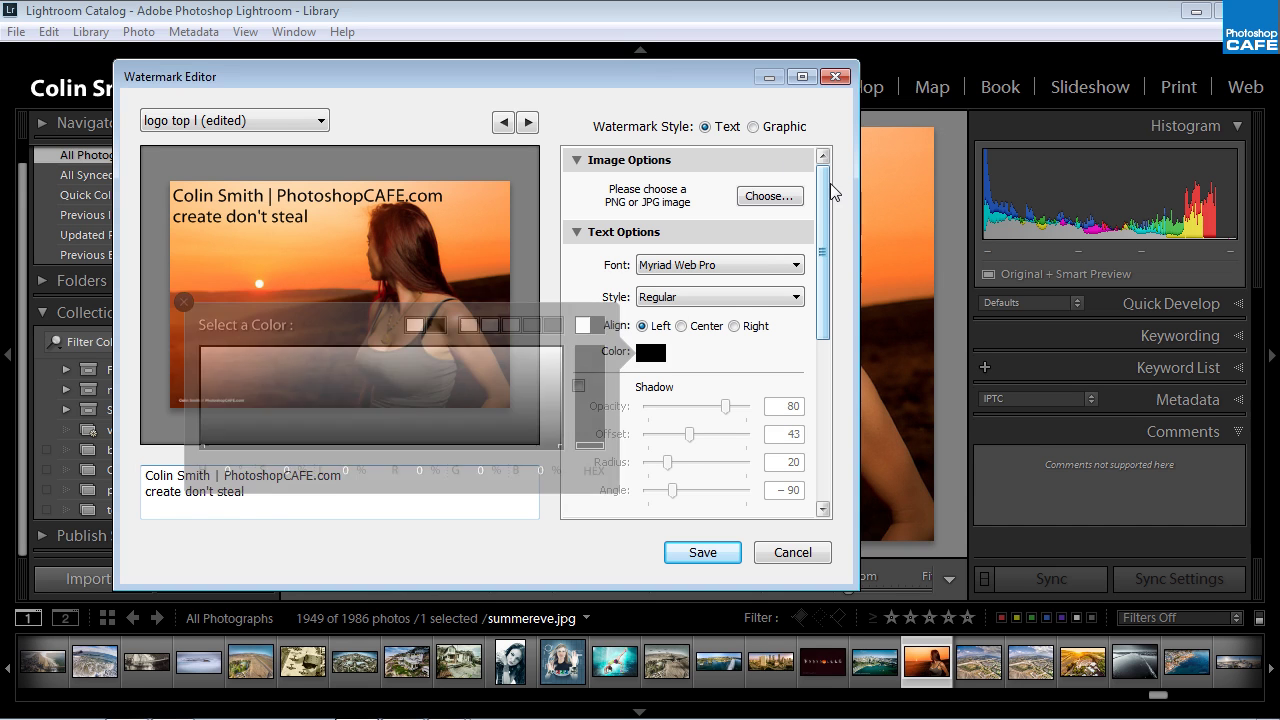
left_click(680, 328)
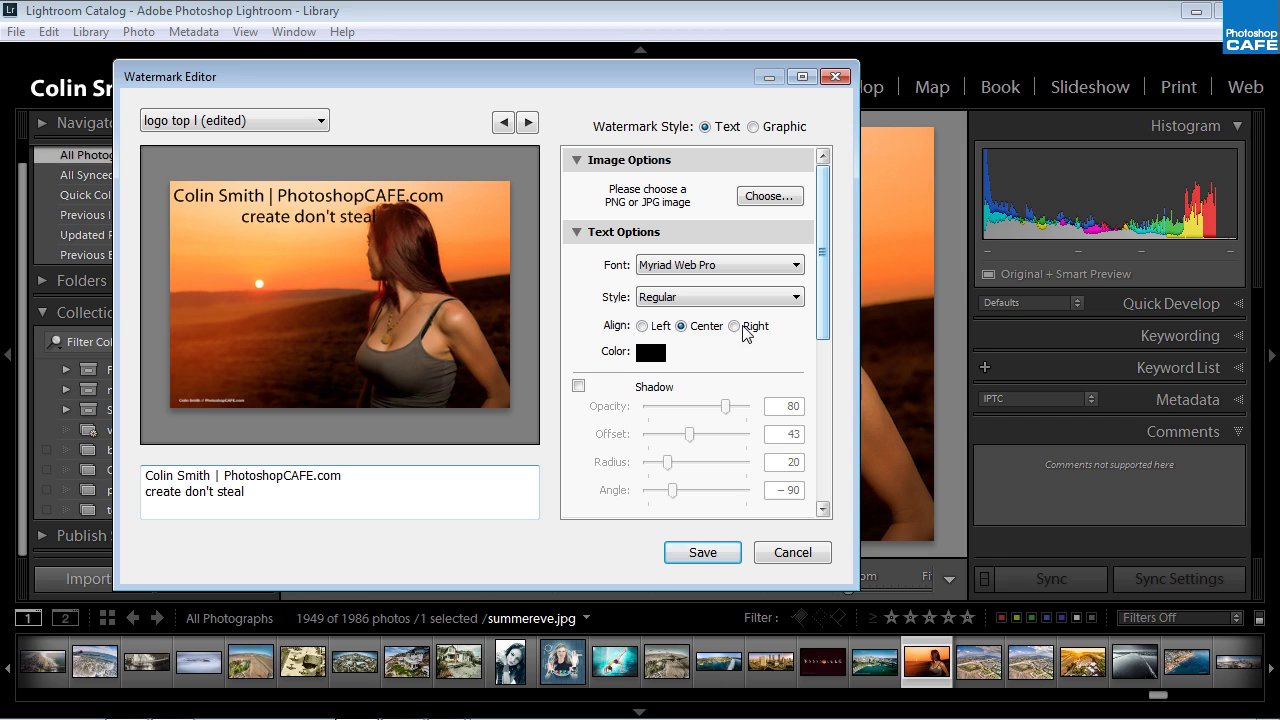
left_click(737, 327)
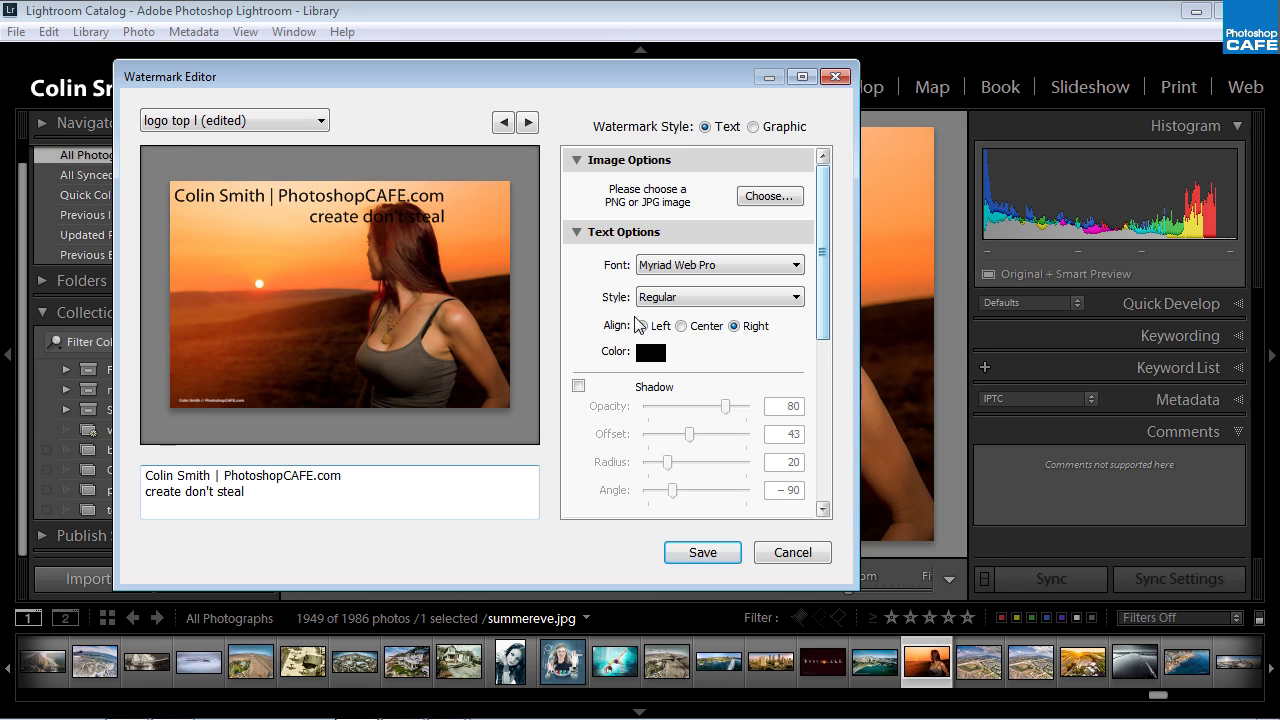
left_click(643, 326)
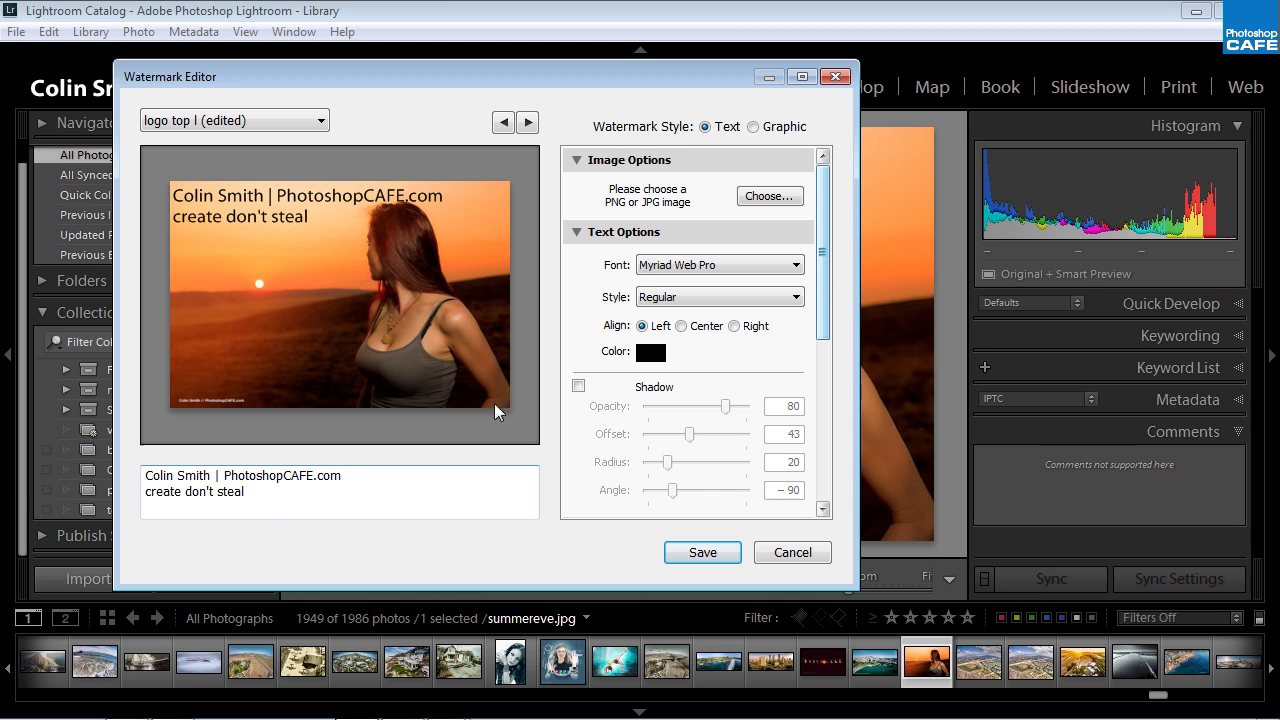
- Delete the 'create don't steal' line, leaving a single line of watermark text
left_click_drag(274, 492, 88, 485)
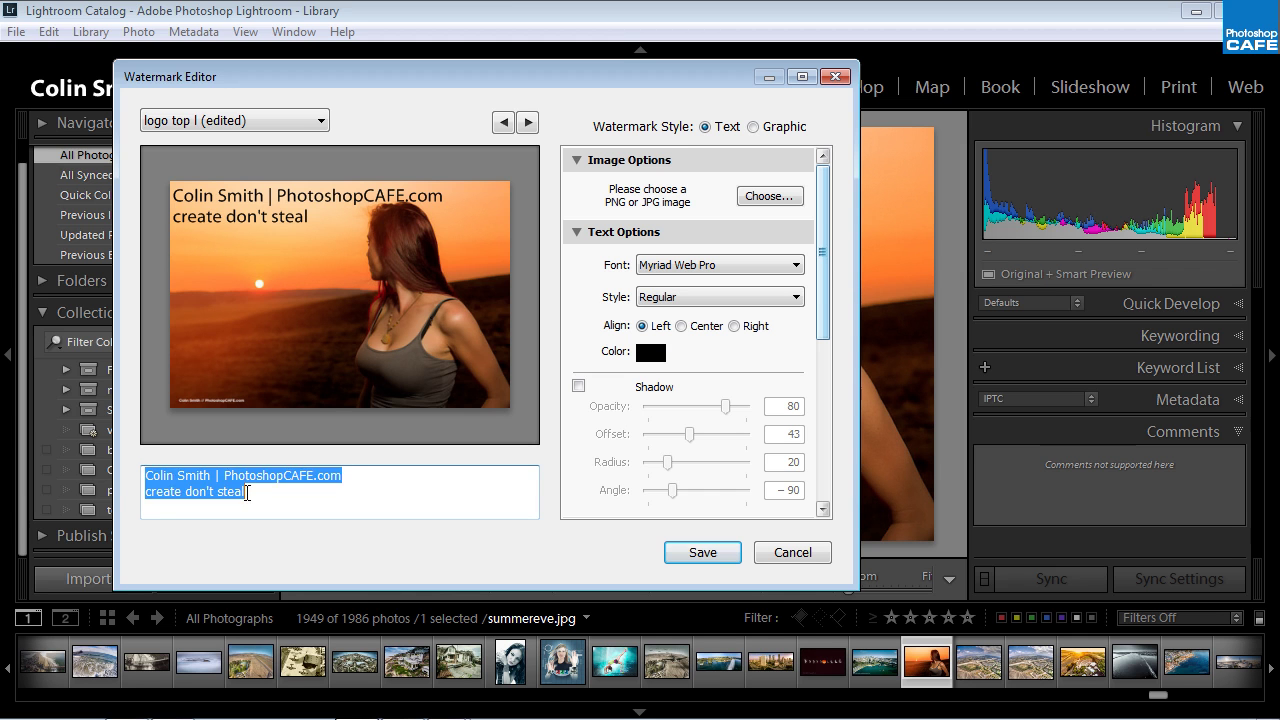
left_click_drag(247, 493, 122, 485)
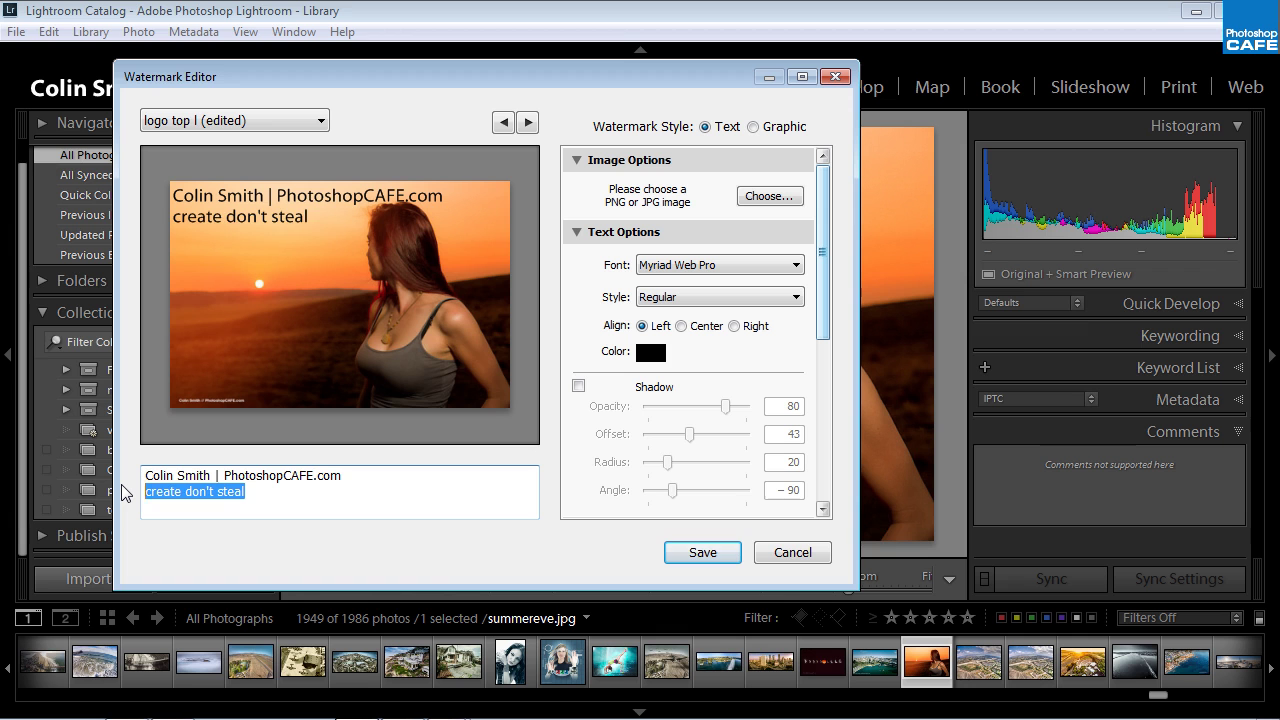
key("BackSpace")
key("BackSpace")
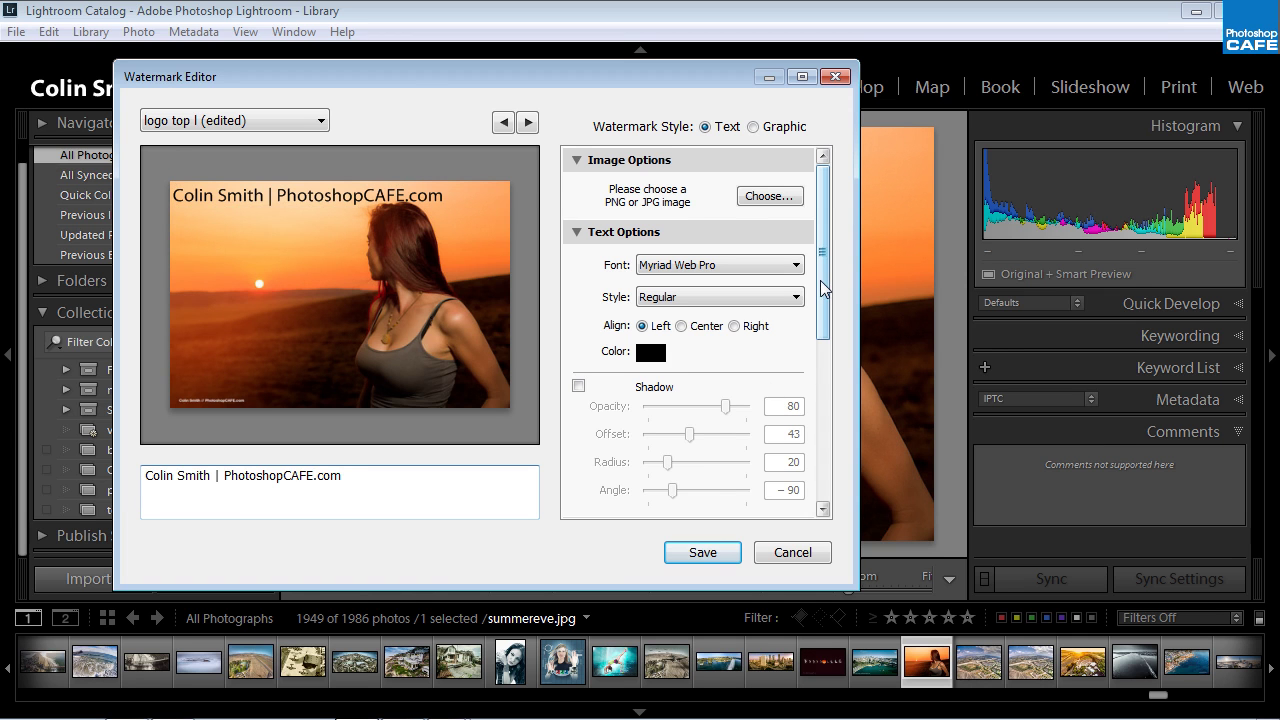
- Try near-white text with a drop shadow at 100 opacity, smaller offset and radius
scroll(822, 288, "down", 2)
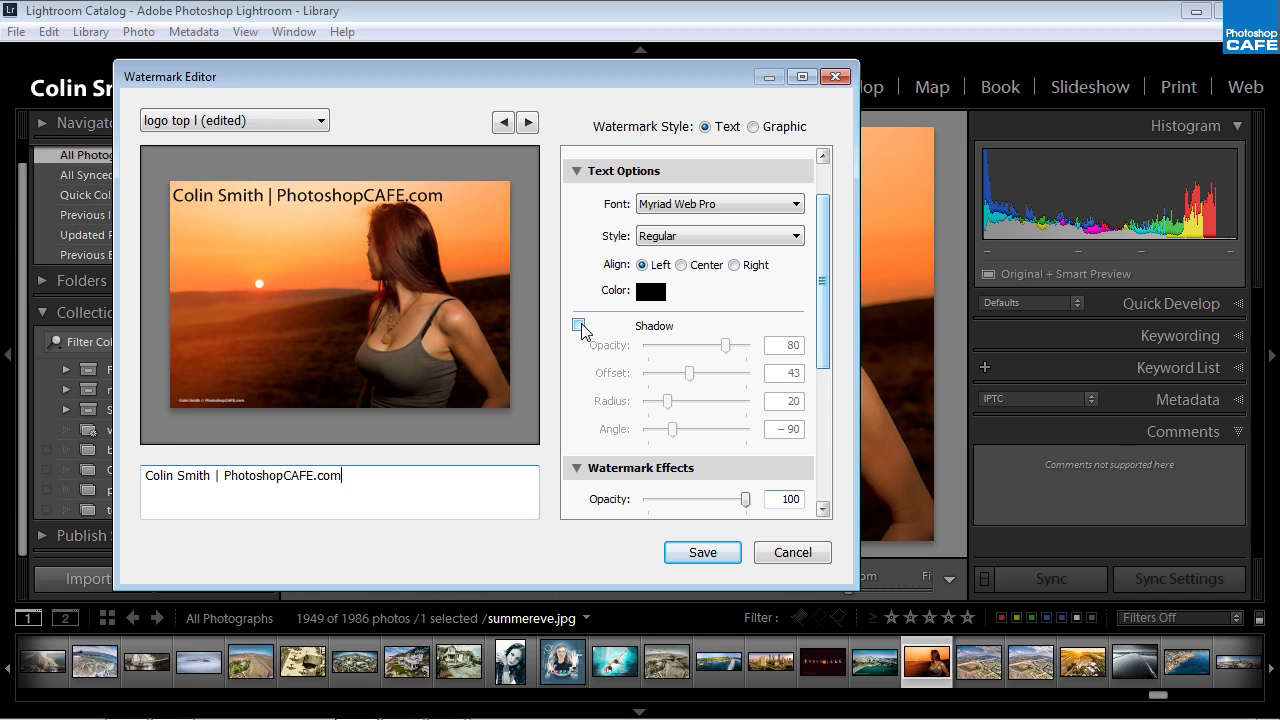
left_click(578, 325)
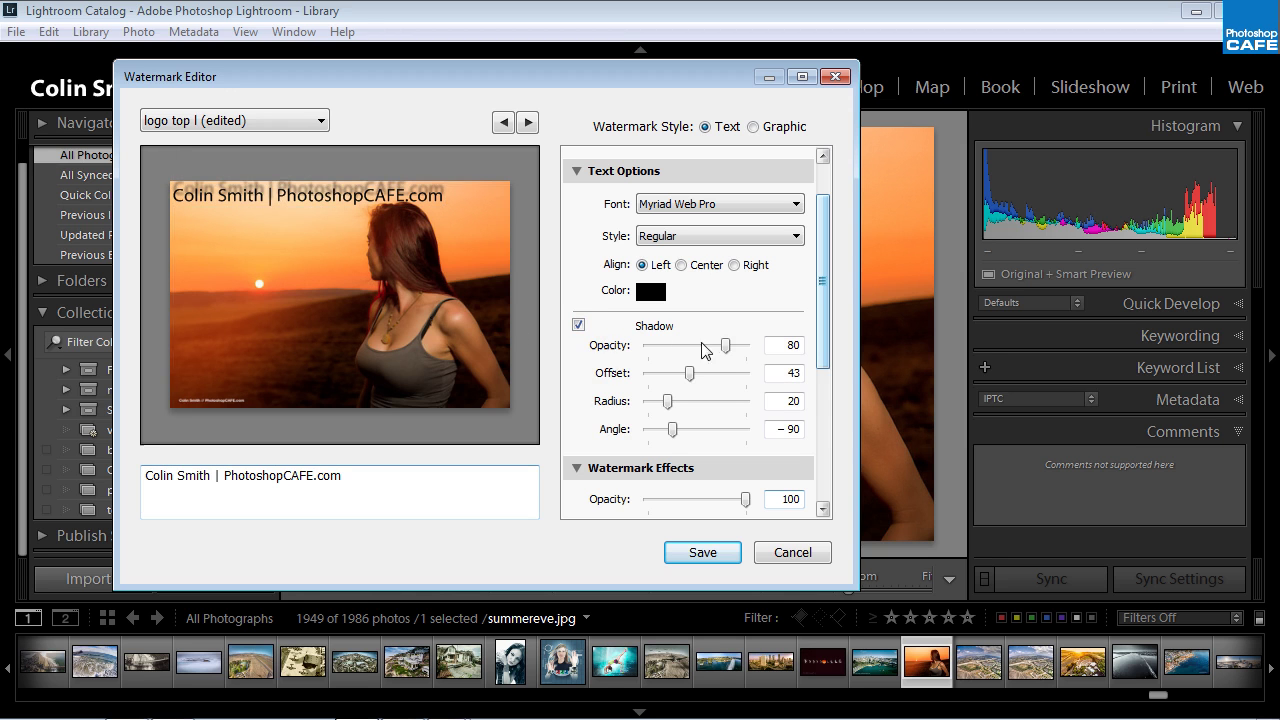
left_click_drag(689, 374, 661, 375)
left_click(651, 291)
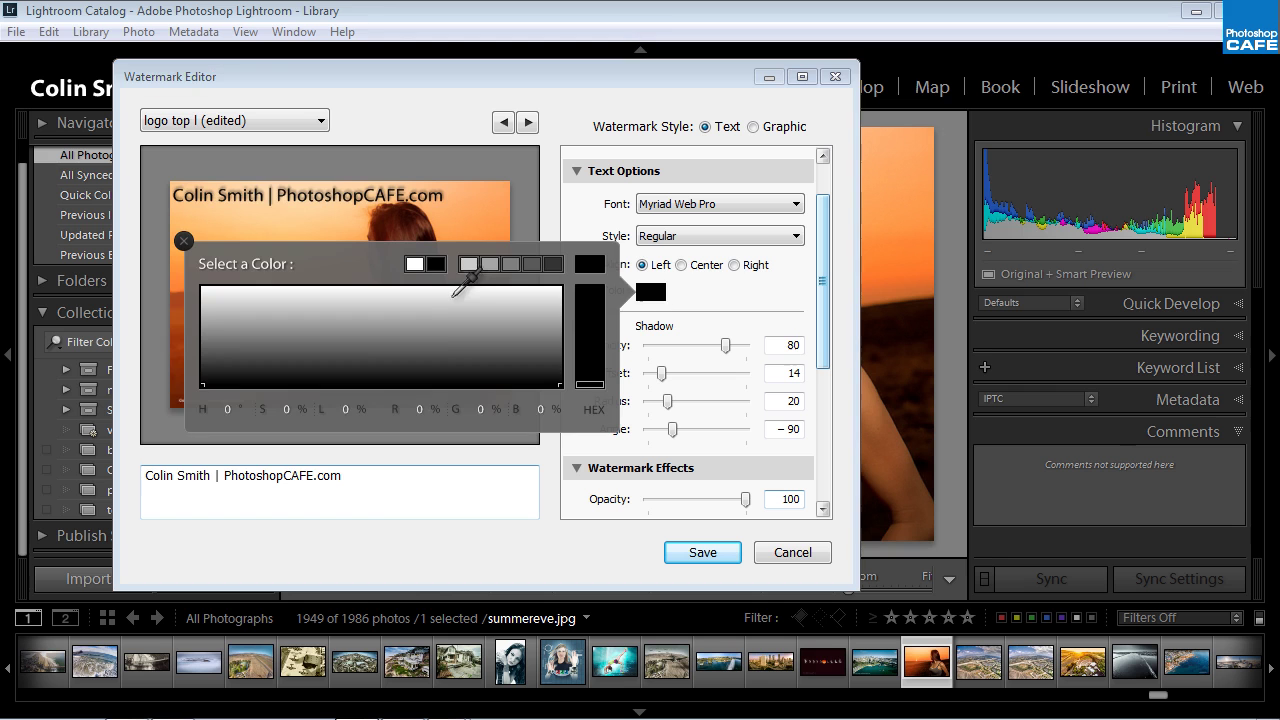
left_click(441, 290)
left_click(677, 288)
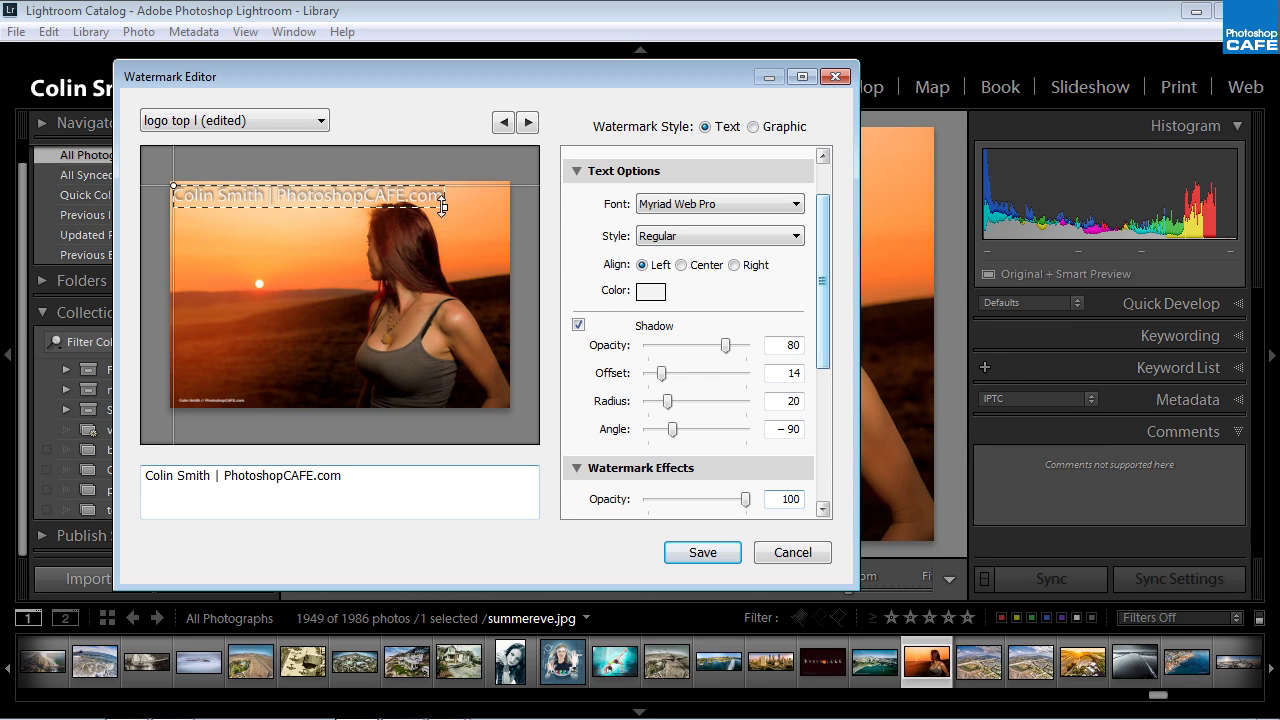
left_click_drag(725, 347, 826, 354)
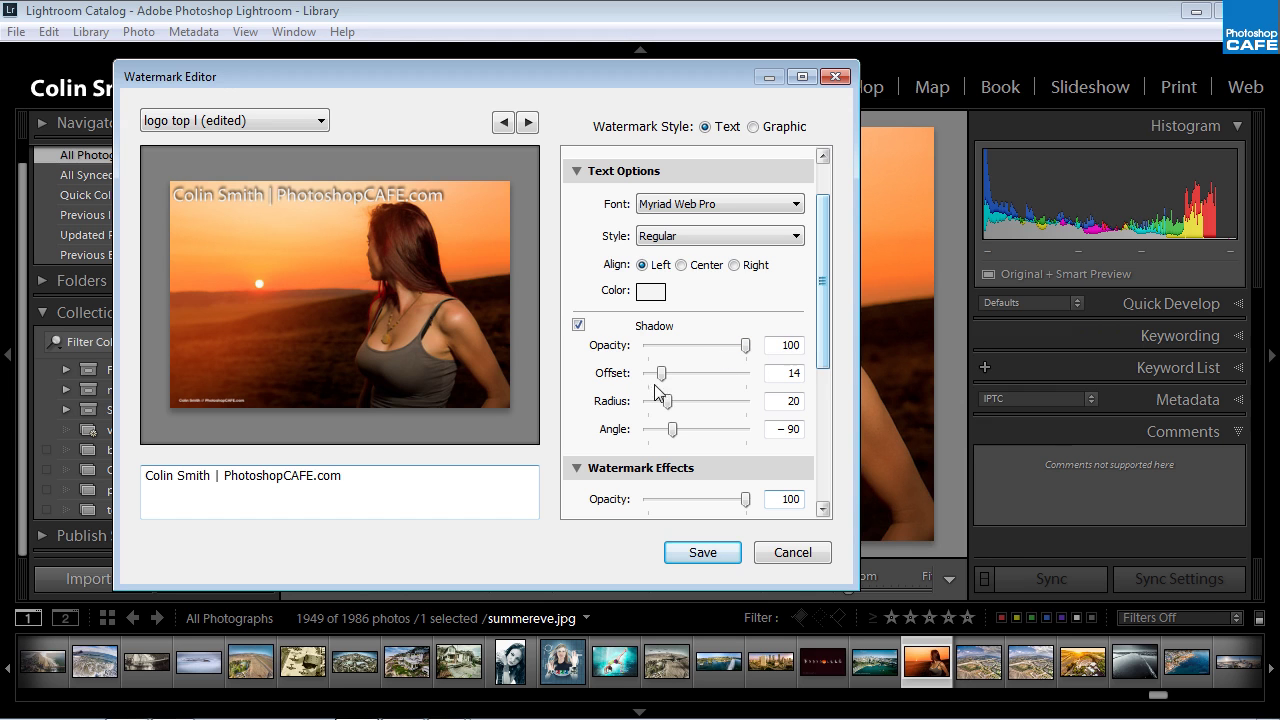
mouse_move(668, 408)
left_mouse_down()
mouse_move(688, 408)
mouse_move(656, 410)
left_mouse_up()
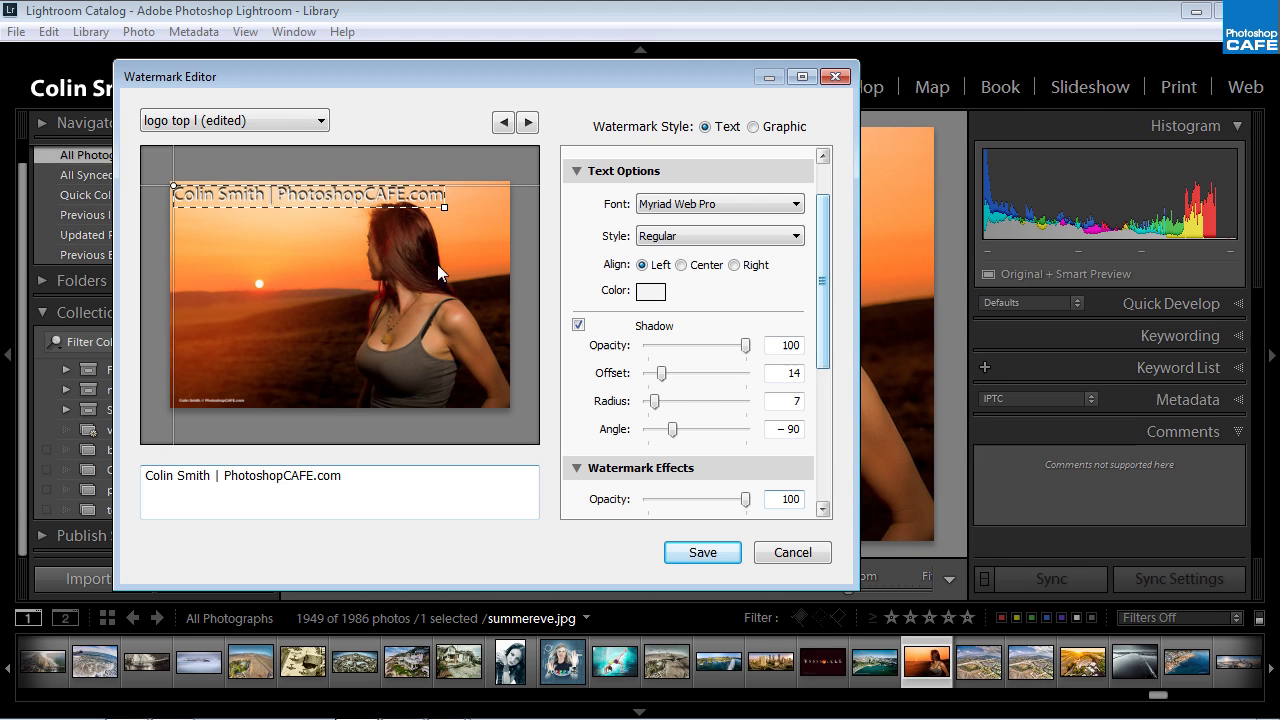
- Set the watermark text colour back to black
left_click(651, 290)
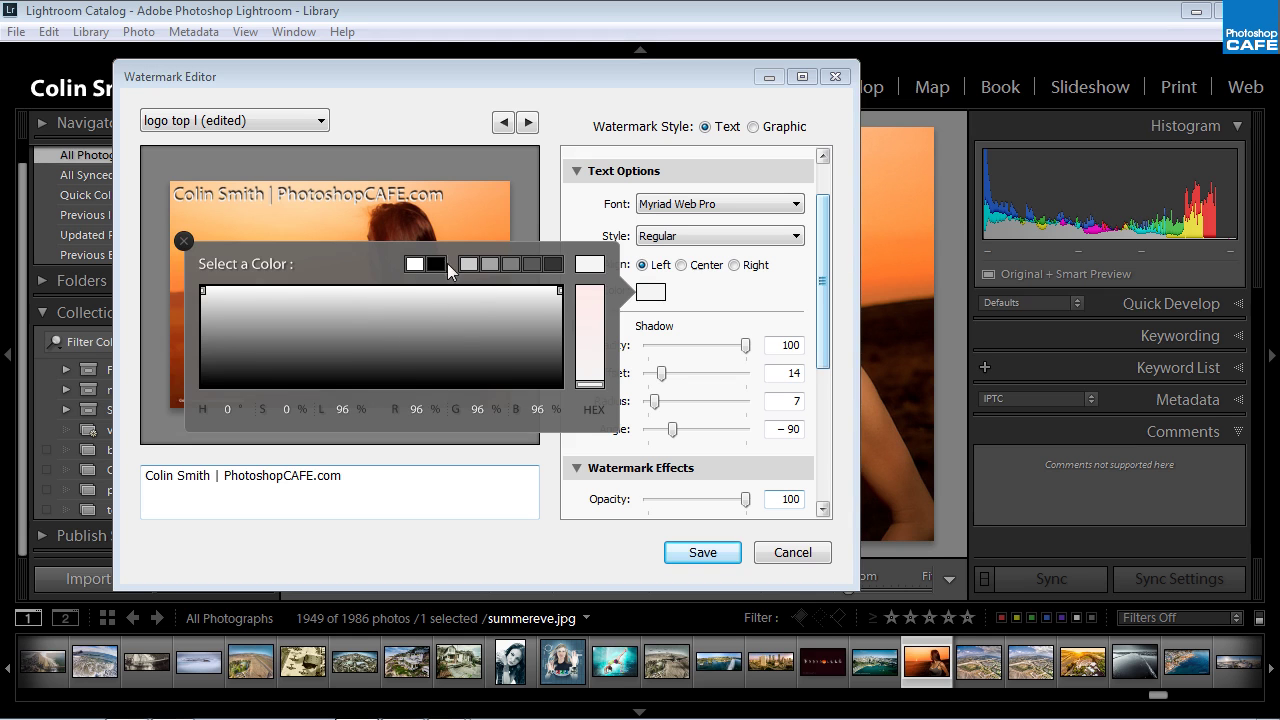
left_click(440, 263)
left_click(563, 117)
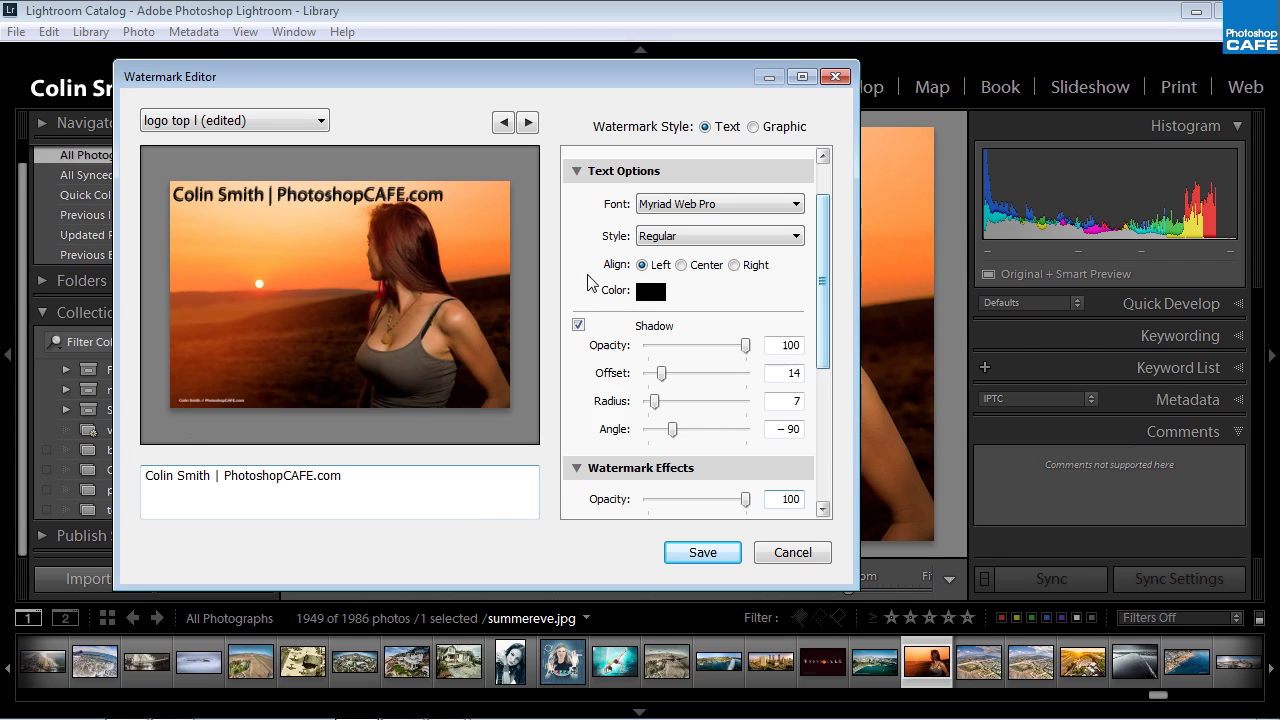
- Turn off the drop shadow and shrink the text watermark to size 7
left_click(578, 324)
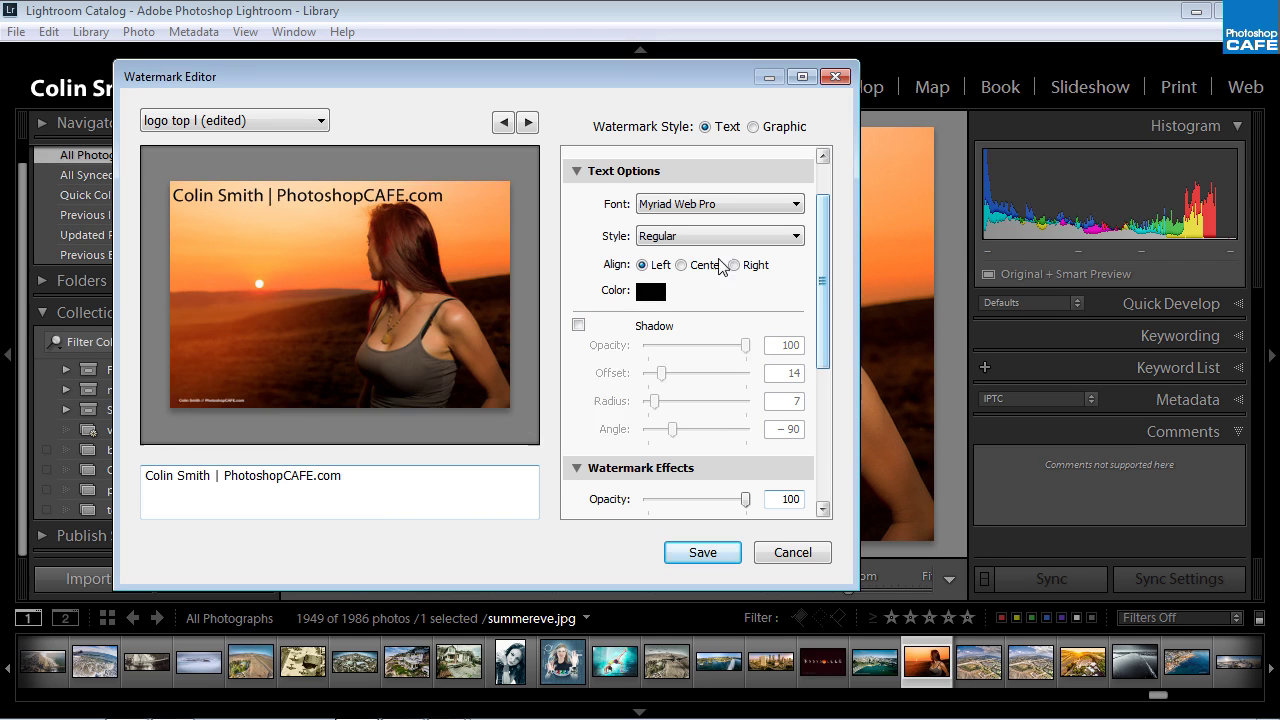
left_click_drag(824, 245, 841, 352)
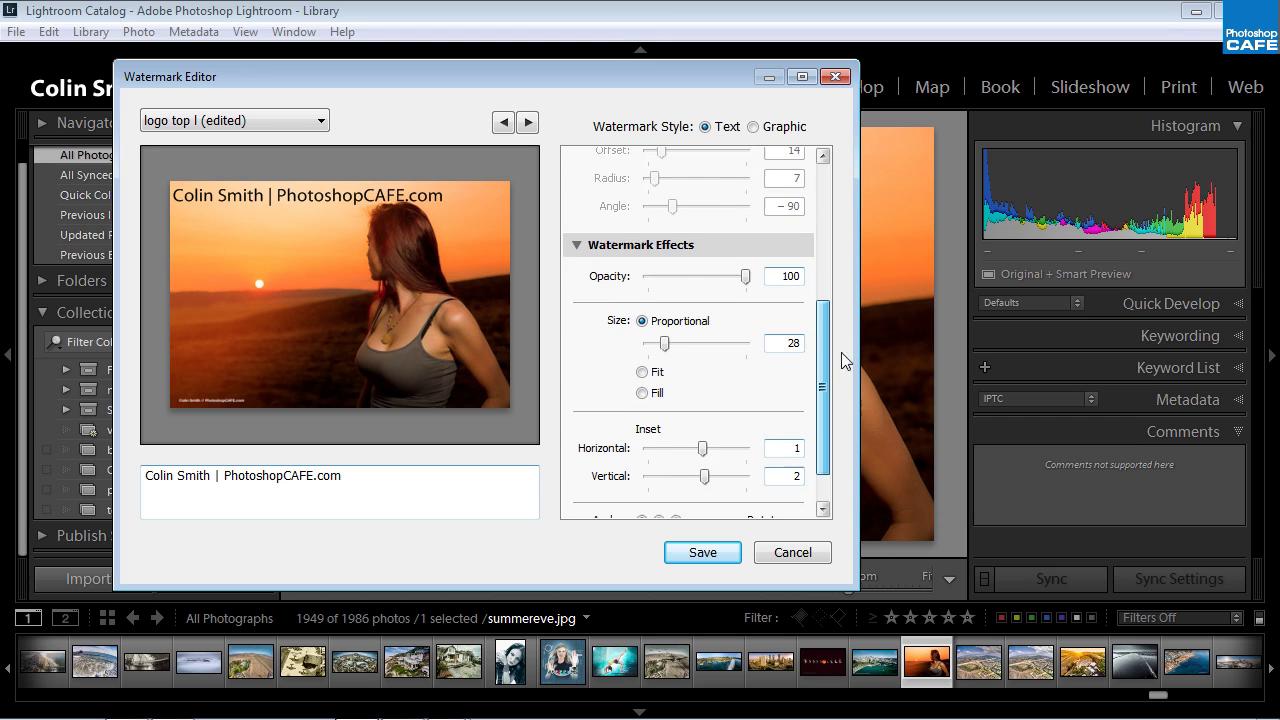
left_click_drag(665, 345, 651, 345)
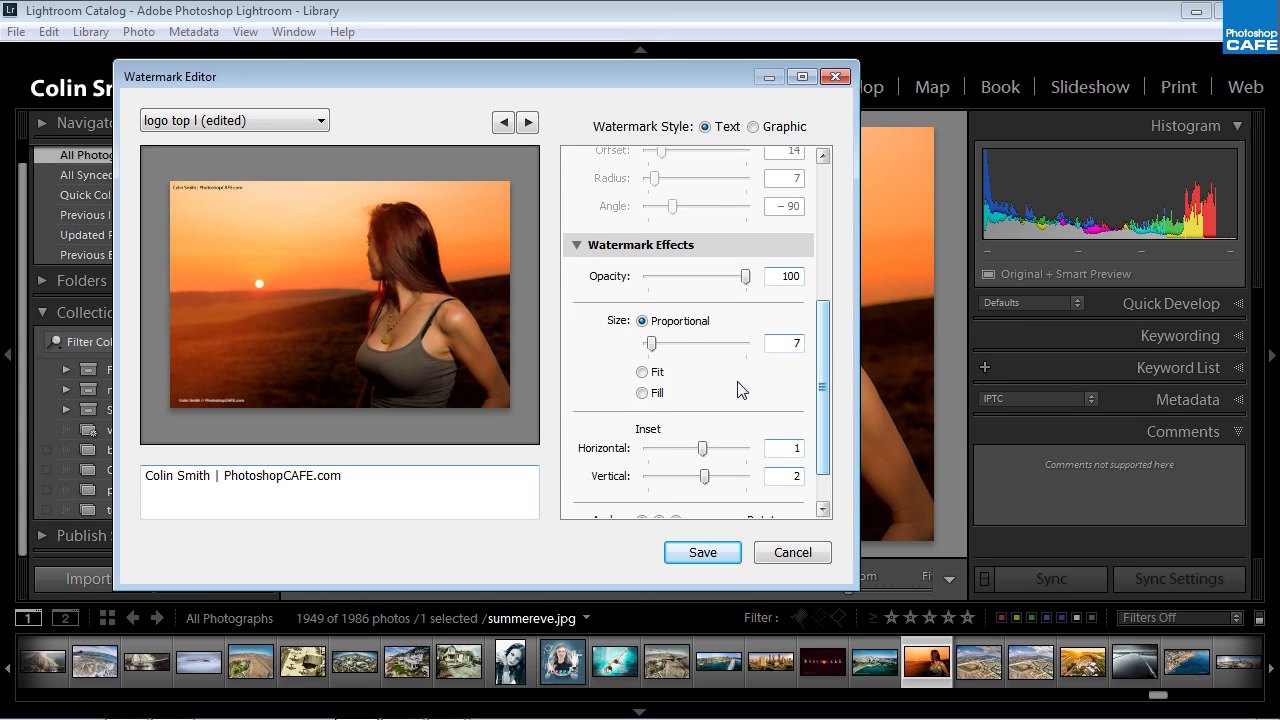
- Anchor the watermark bottom-left with a horizontal inset of 2
left_click_drag(823, 364, 825, 399)
left_click(642, 499)
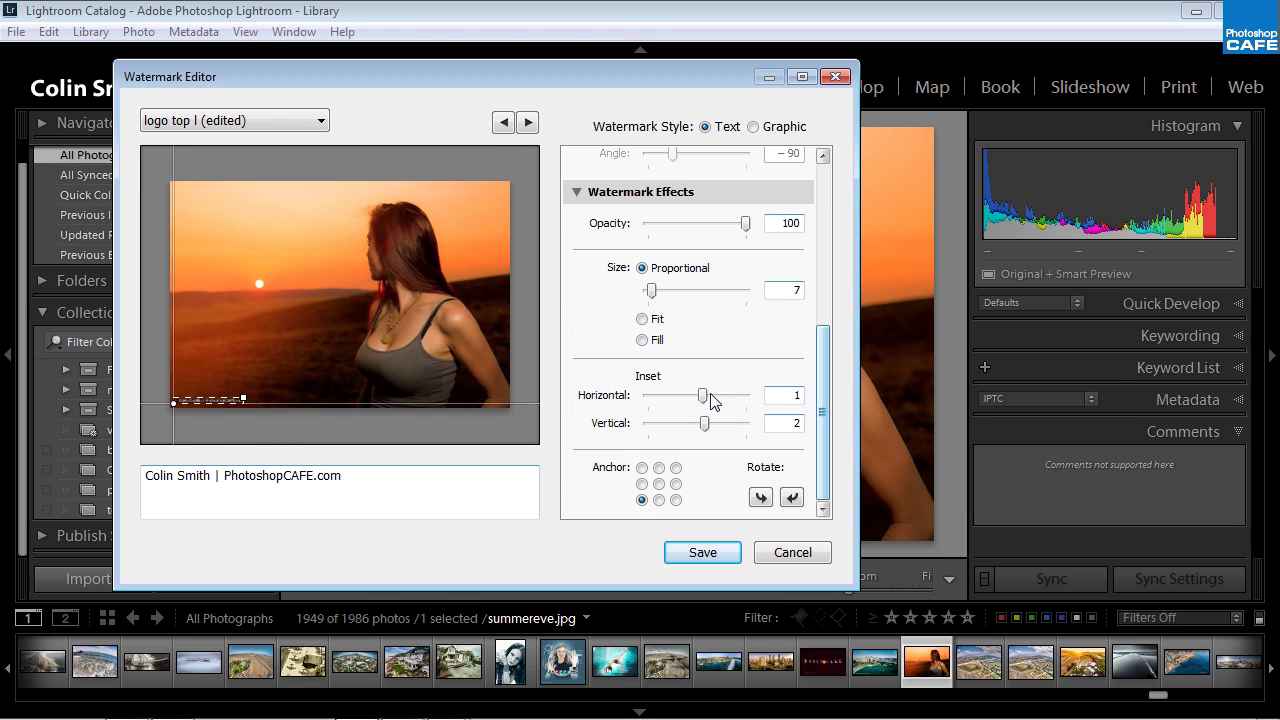
left_click_drag(703, 401, 706, 399)
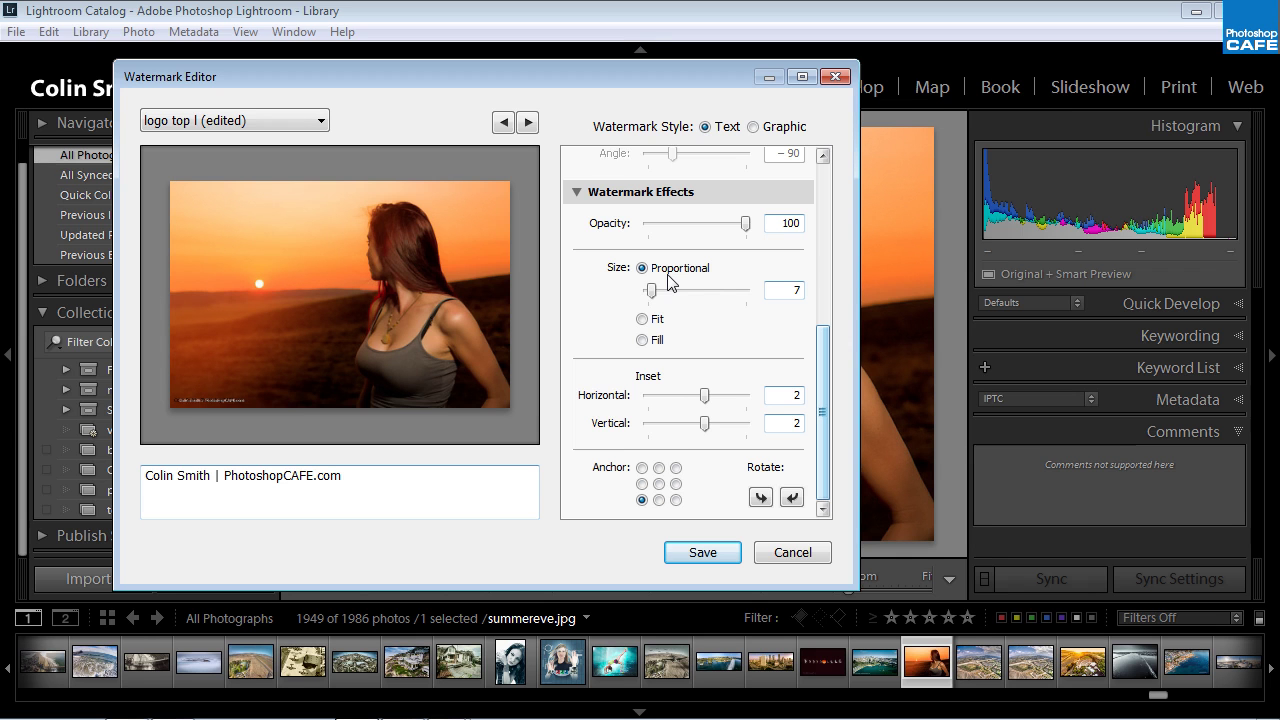
mouse_move(220, 406)
- Try rotating the watermark and enlarging it to size 25, then restore small horizontal text and begin a new preset
left_click(760, 497)
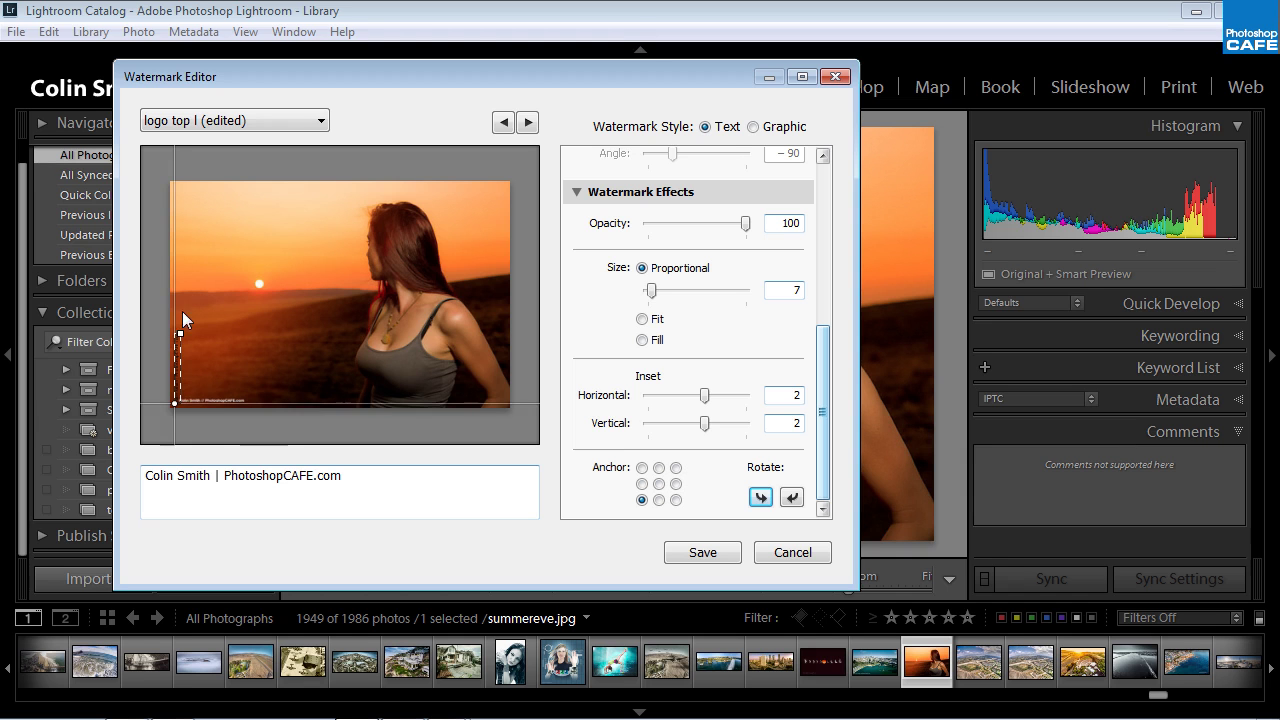
left_click(760, 498)
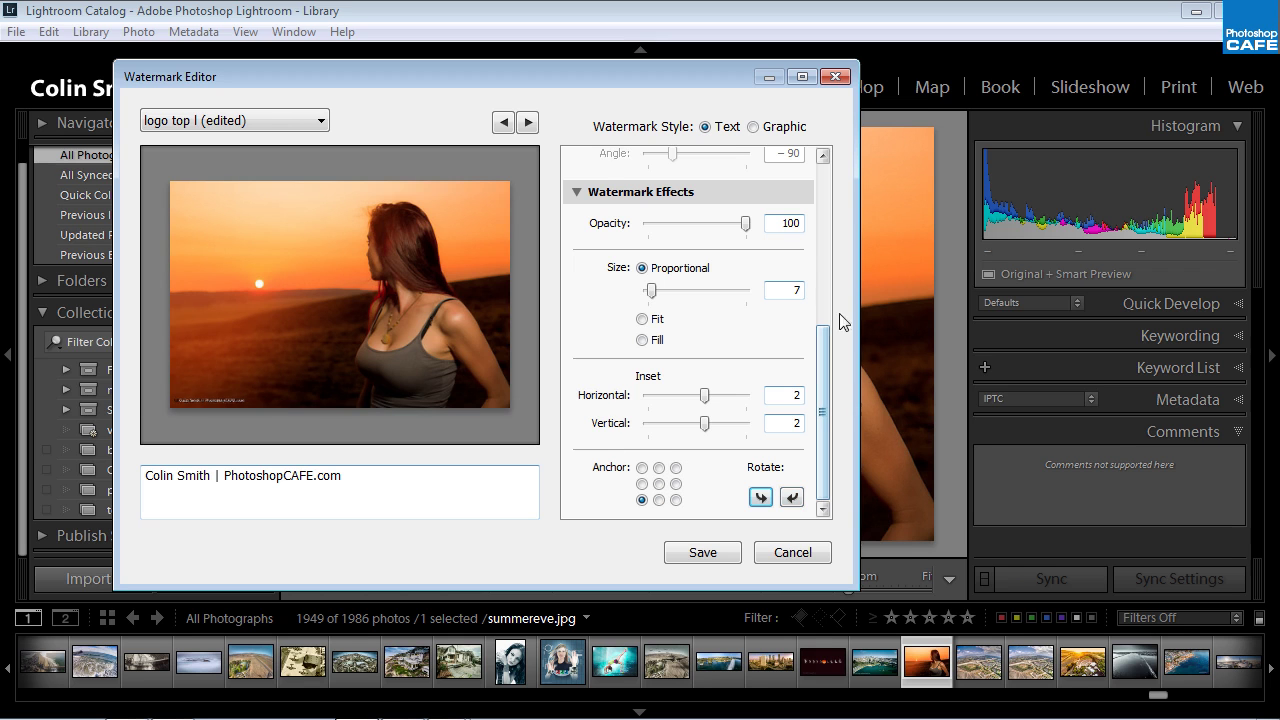
left_click_drag(651, 294, 664, 294)
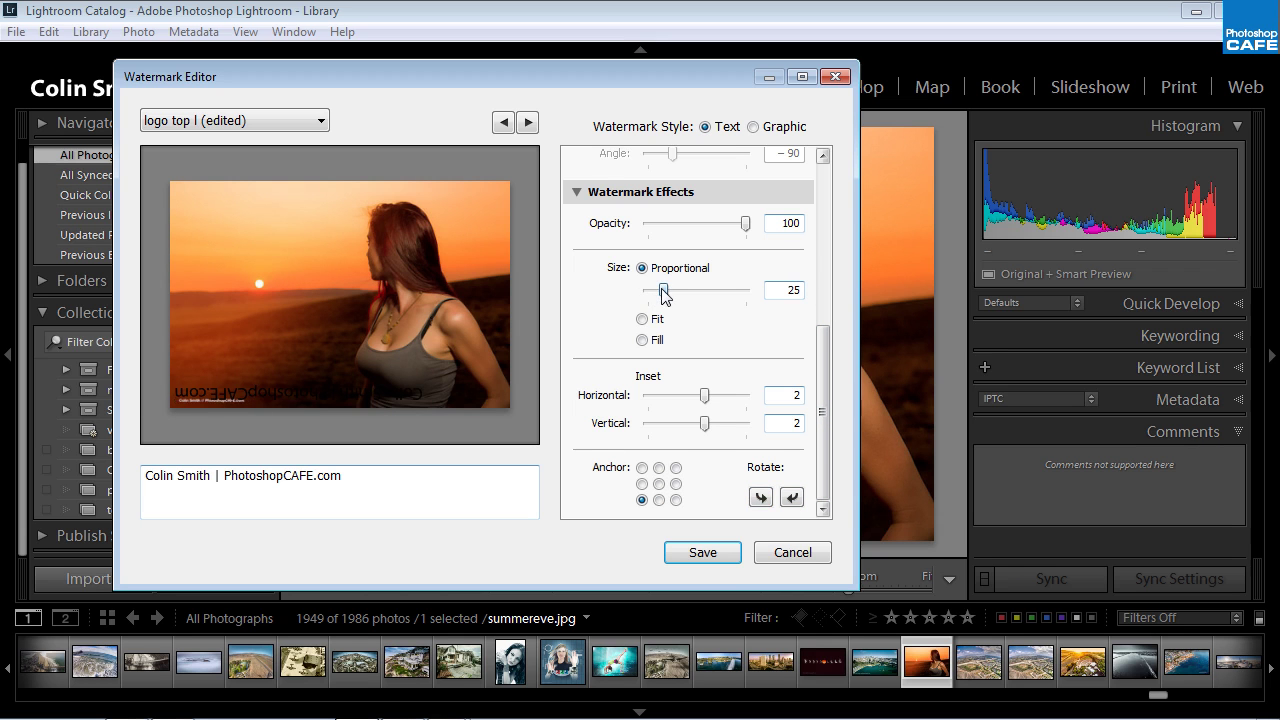
left_click(760, 497)
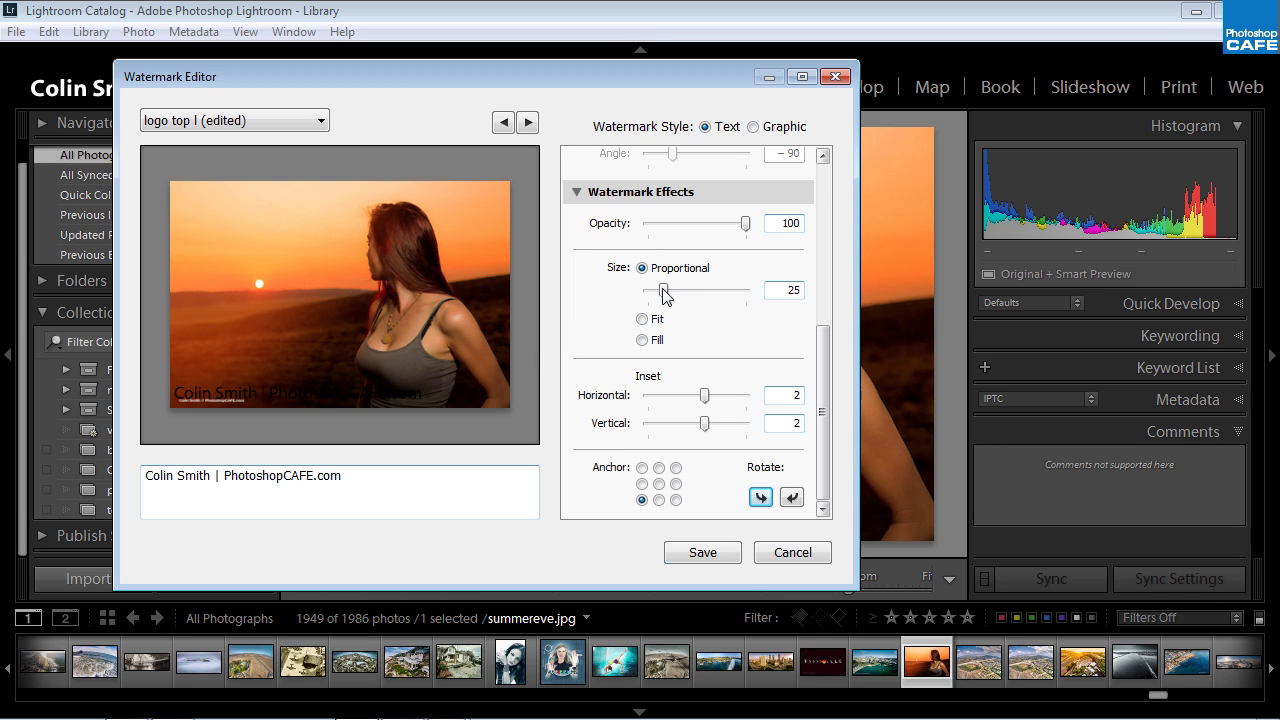
left_click_drag(664, 290, 651, 292)
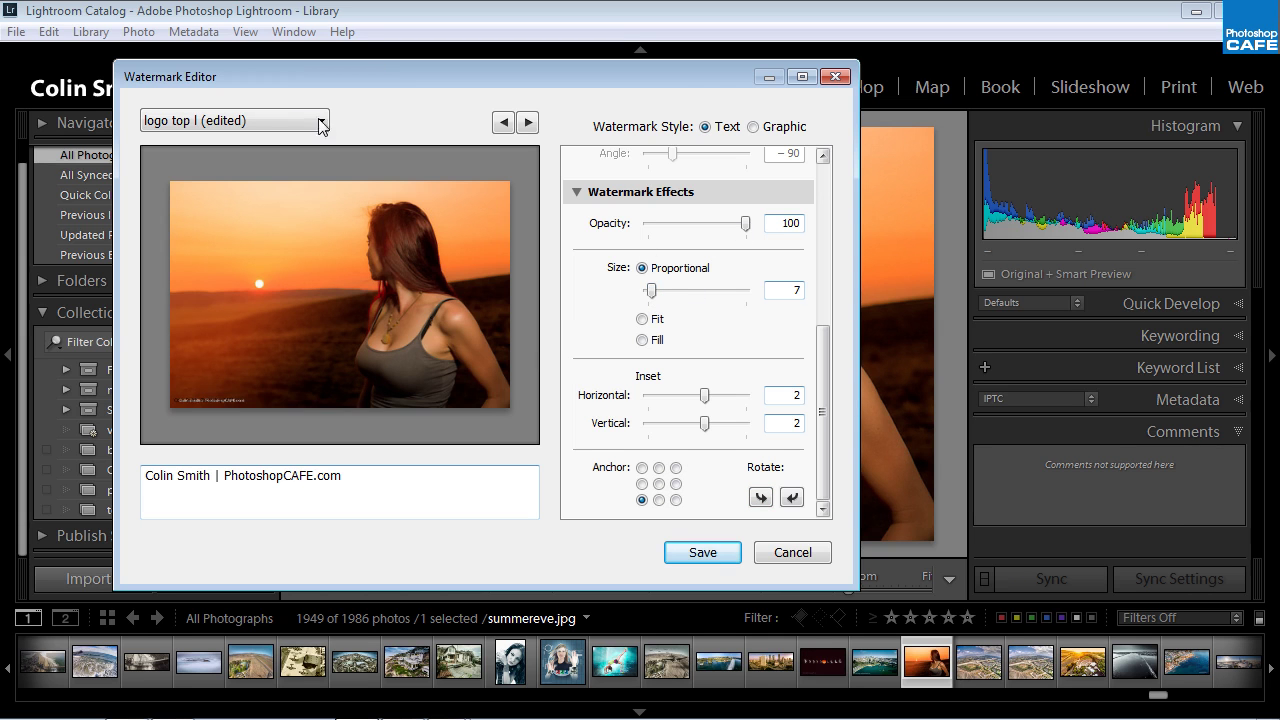
left_click(704, 553)
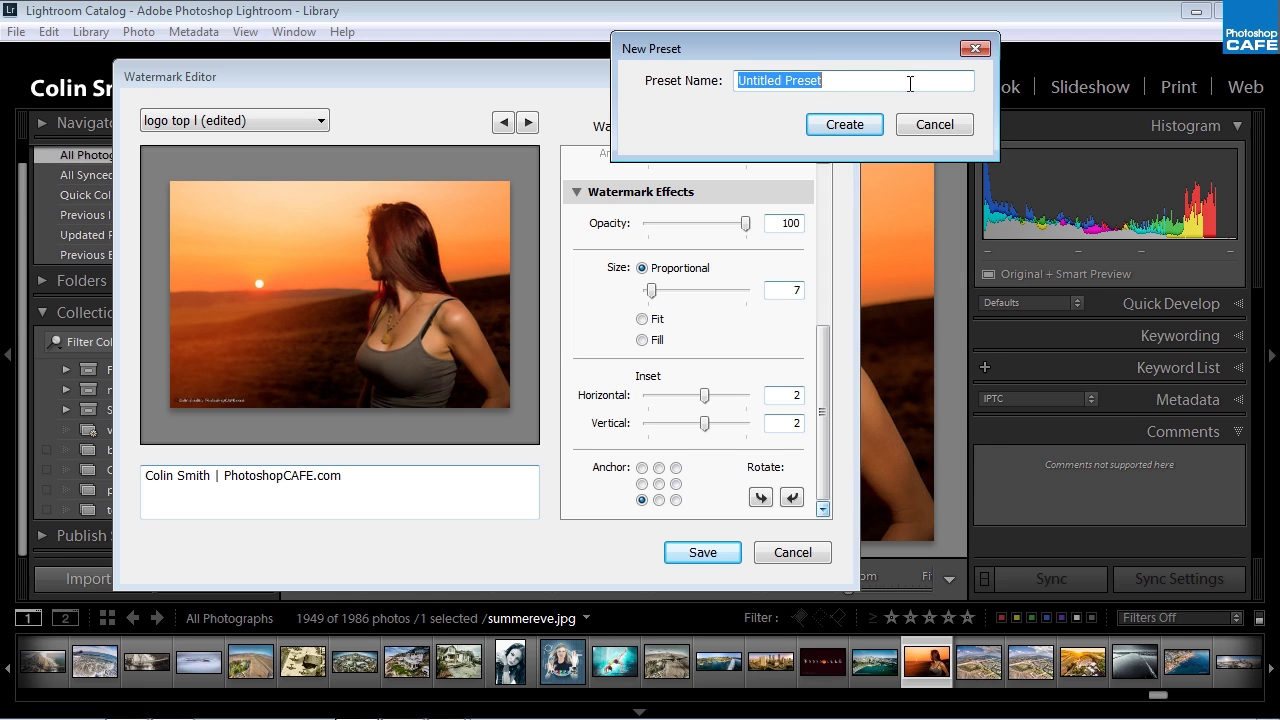
- Create the preset named 'basic black', then bring up the Export One File settings with Ctrl+Shift+E
type("bas")
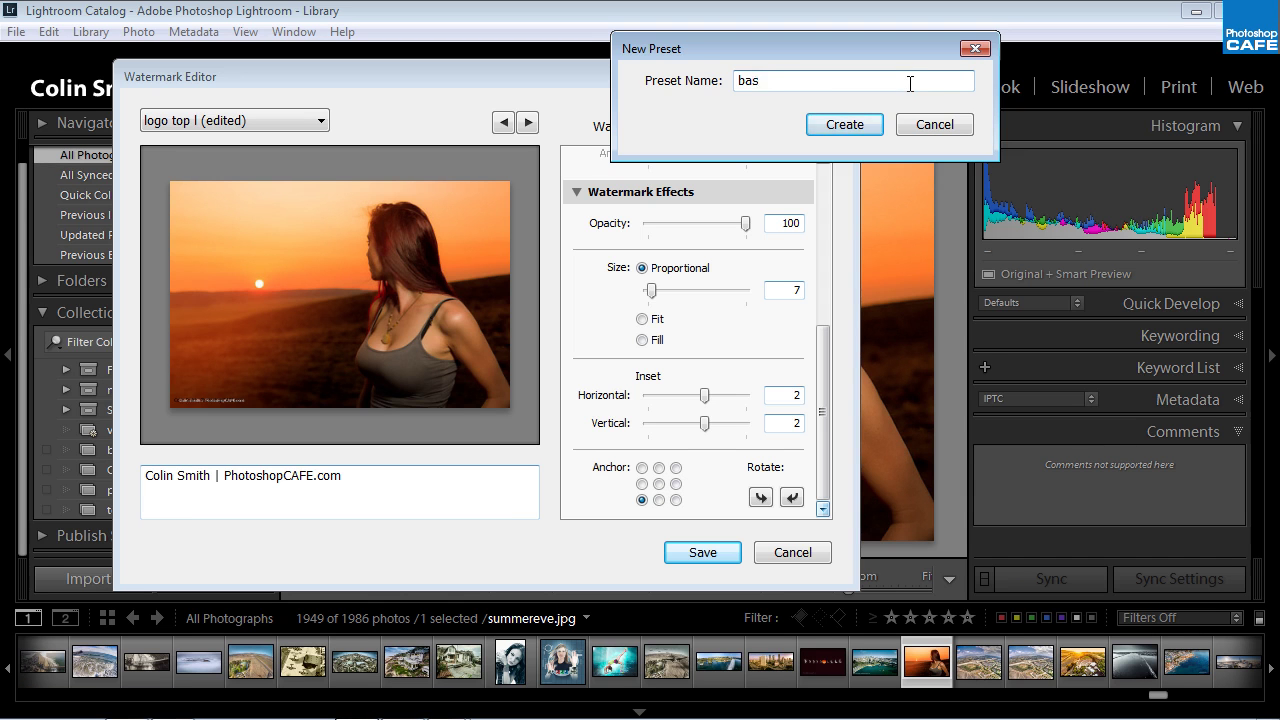
type("ic black")
left_click(845, 124)
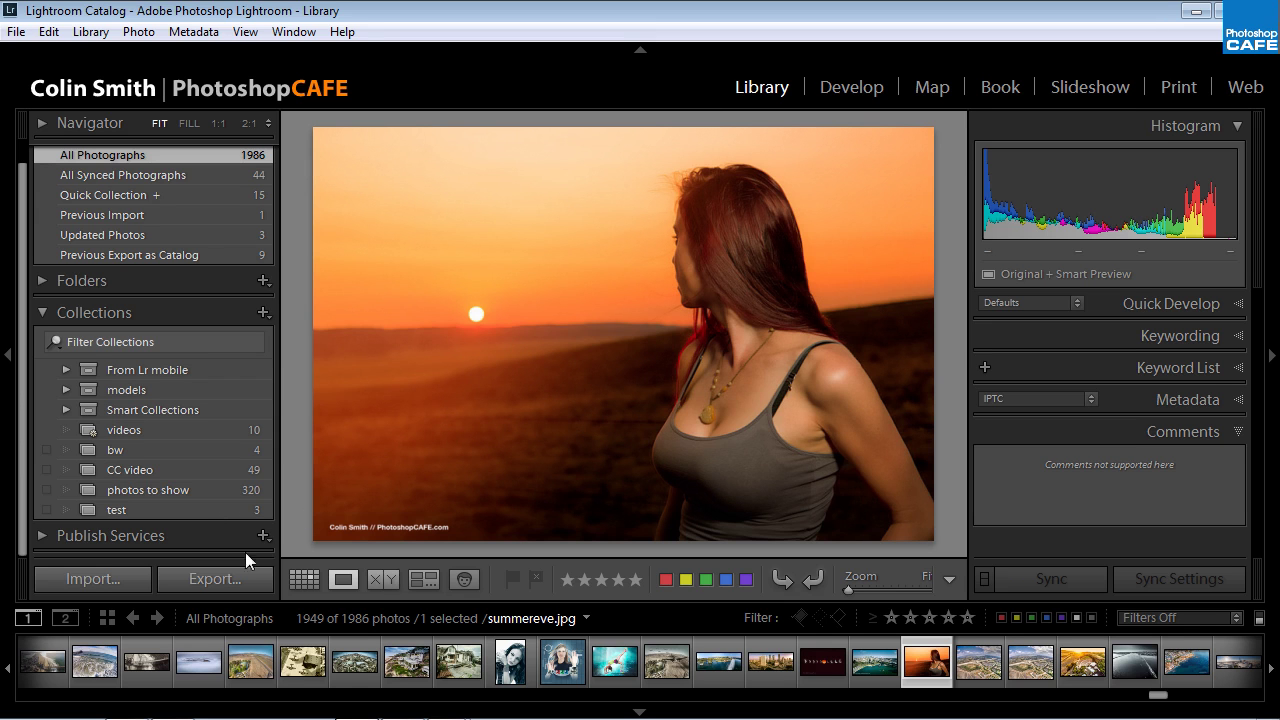
key("ctrl+shift+e")
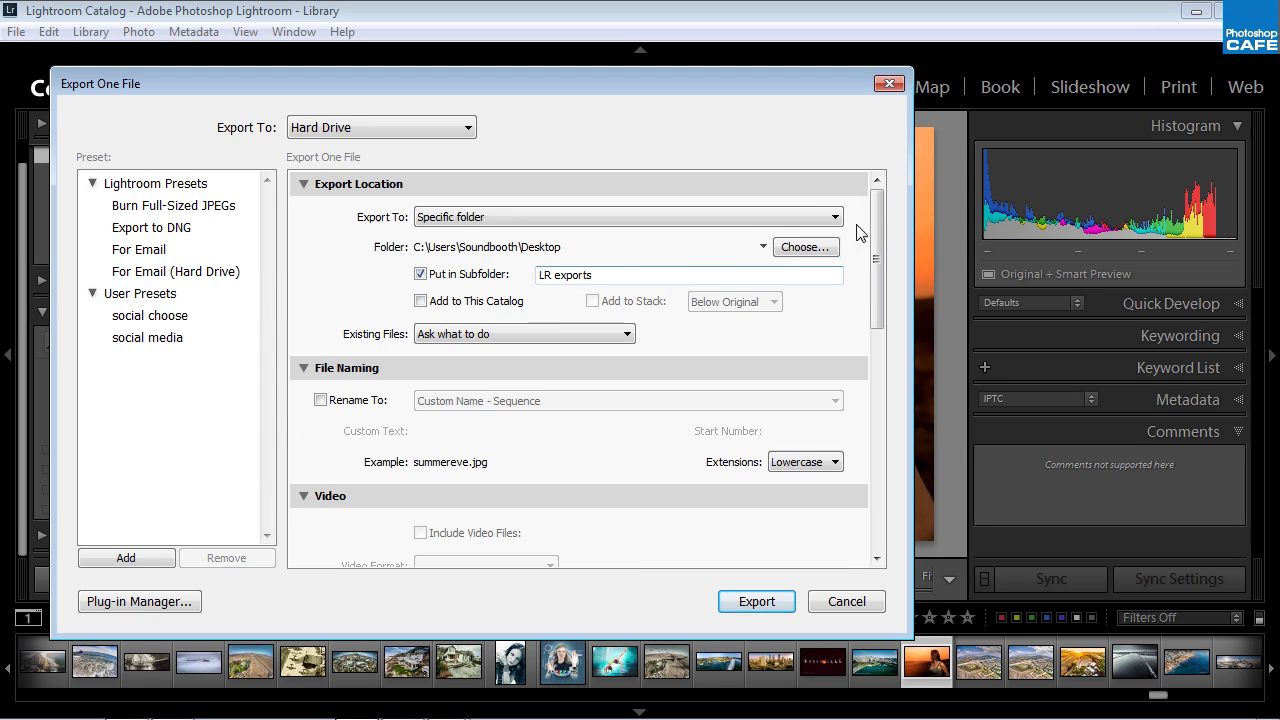
- Set the export image format to JPEG, enable watermarking, and show the watermark preset list
left_click_drag(874, 213, 888, 457)
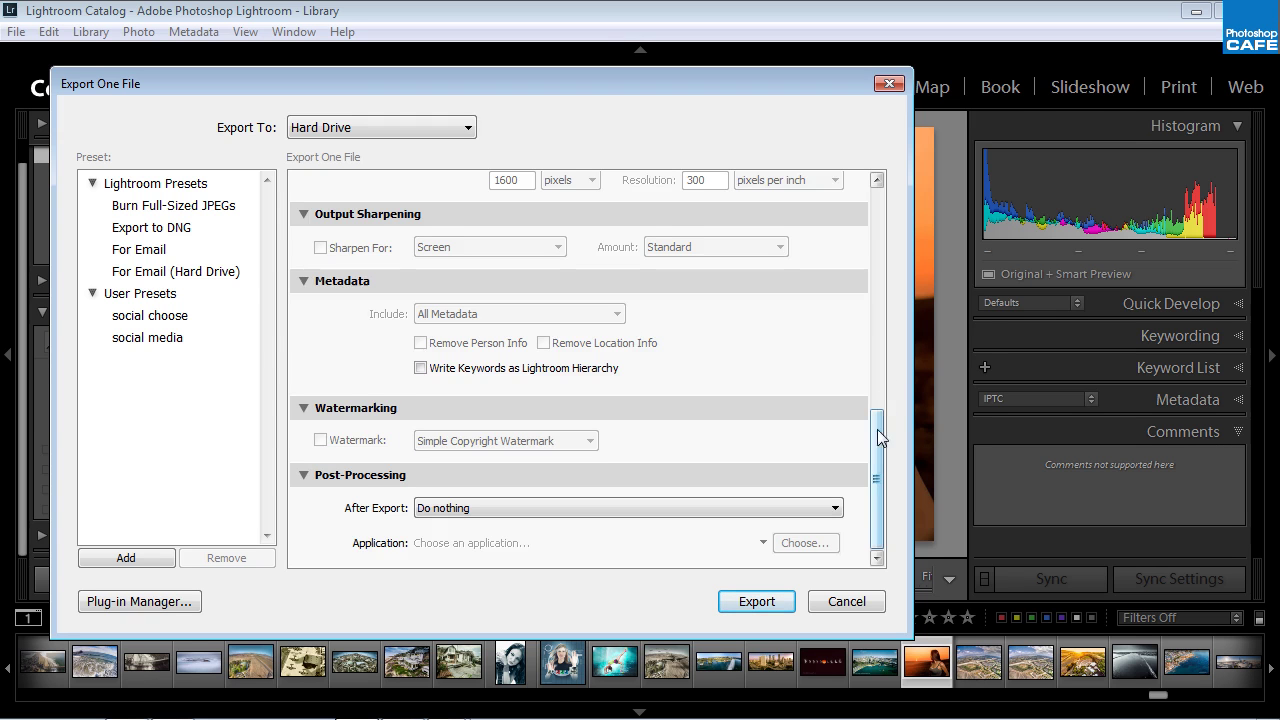
left_click_drag(884, 420, 851, 178)
scroll(850, 300, "down", 6)
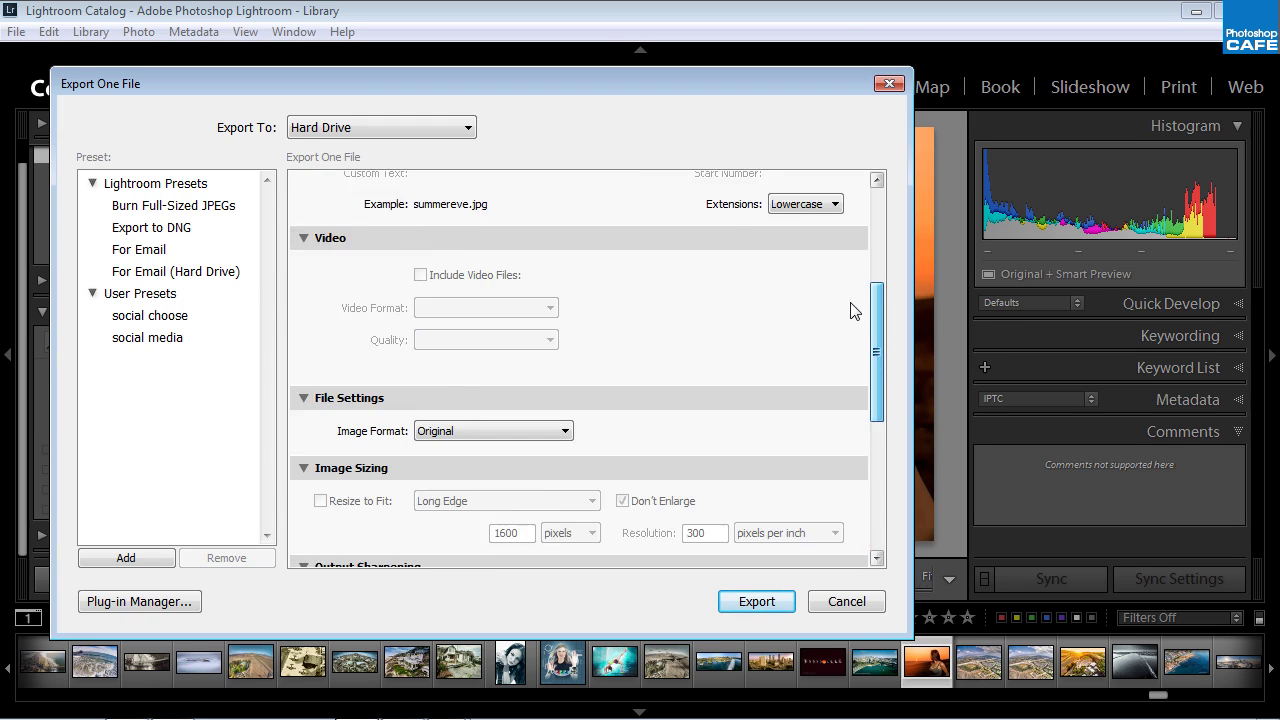
left_click(457, 383)
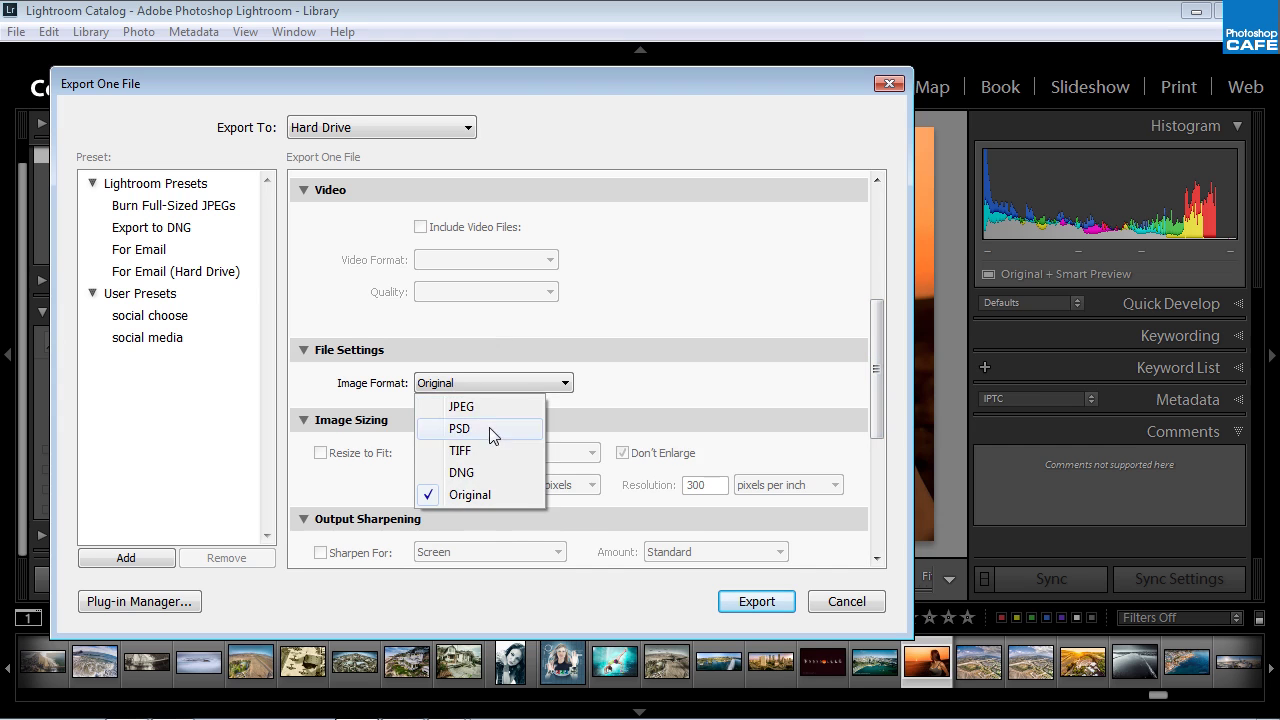
left_click(465, 406)
left_click_drag(882, 320, 883, 525)
left_click(358, 442)
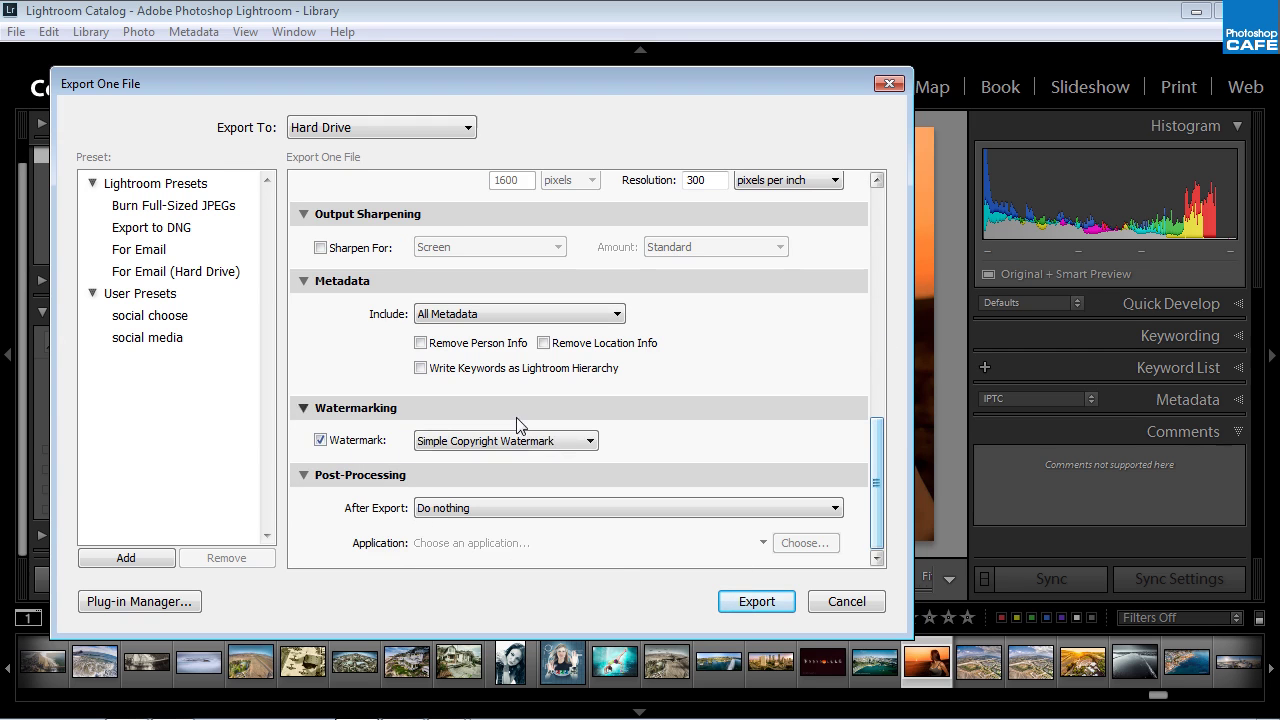
left_click(590, 441)
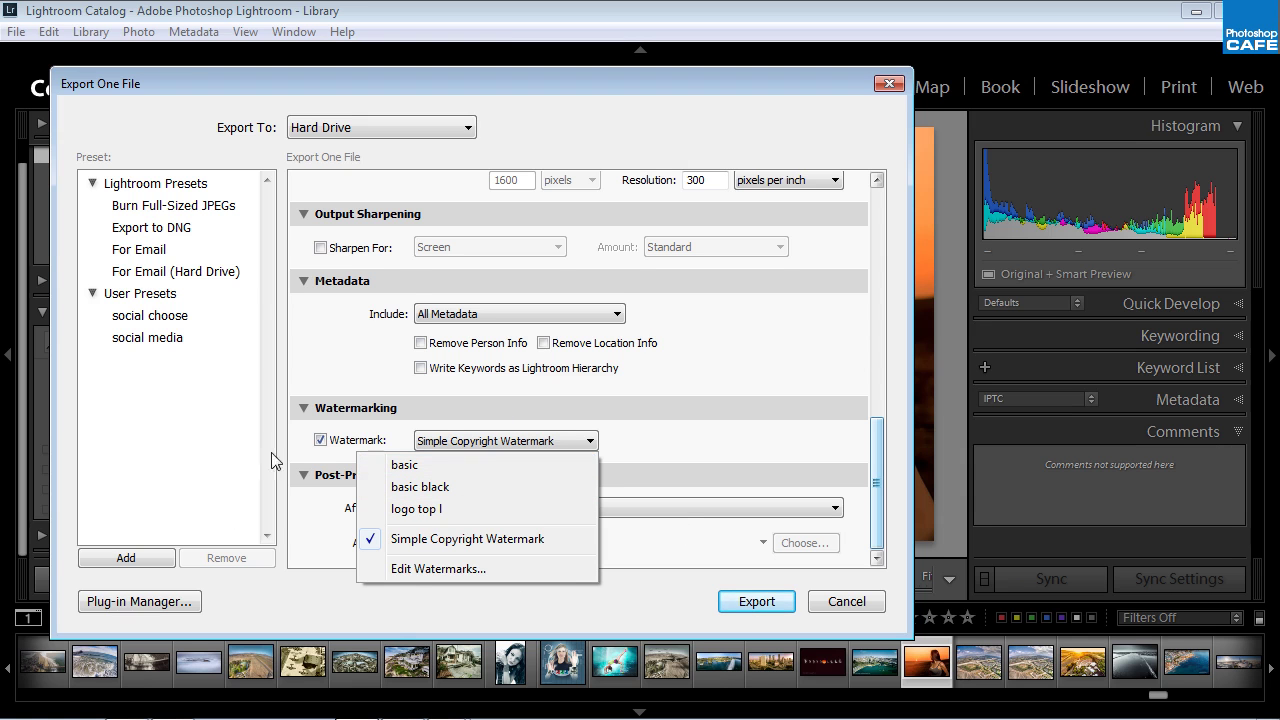
- Open the Watermark Editor and load the basic watermark preset
left_click(414, 569)
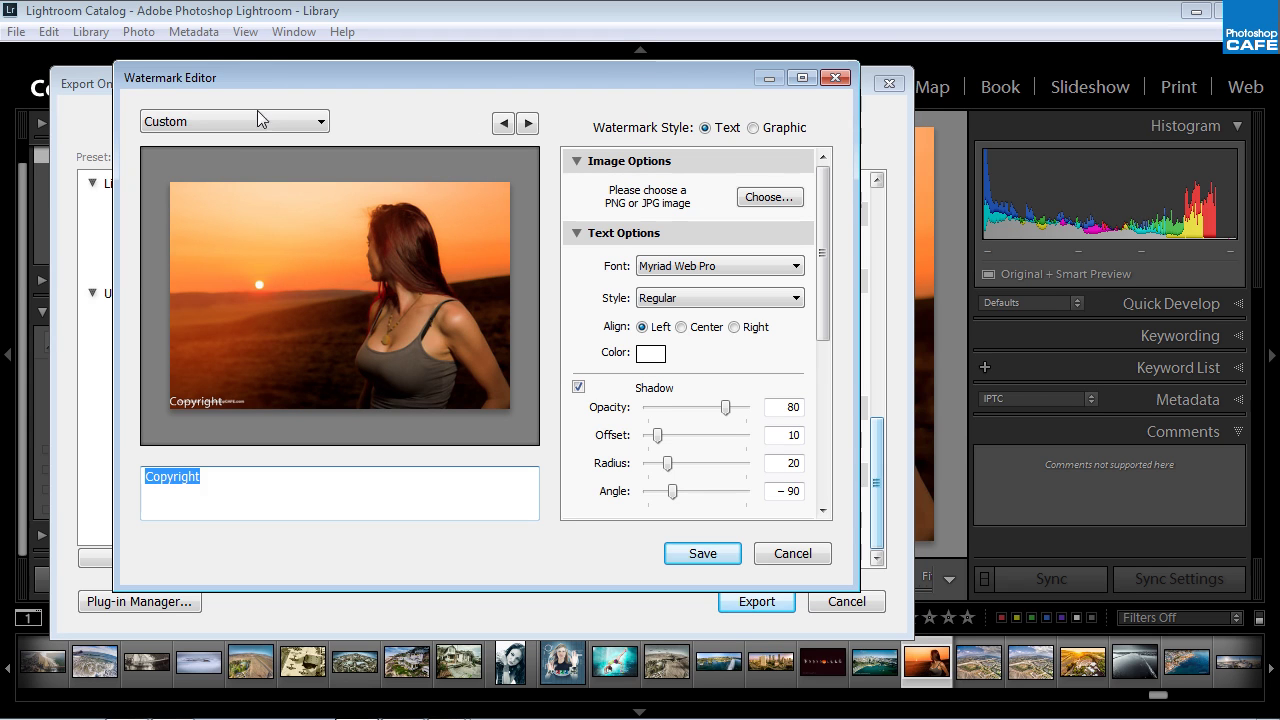
left_click(243, 119)
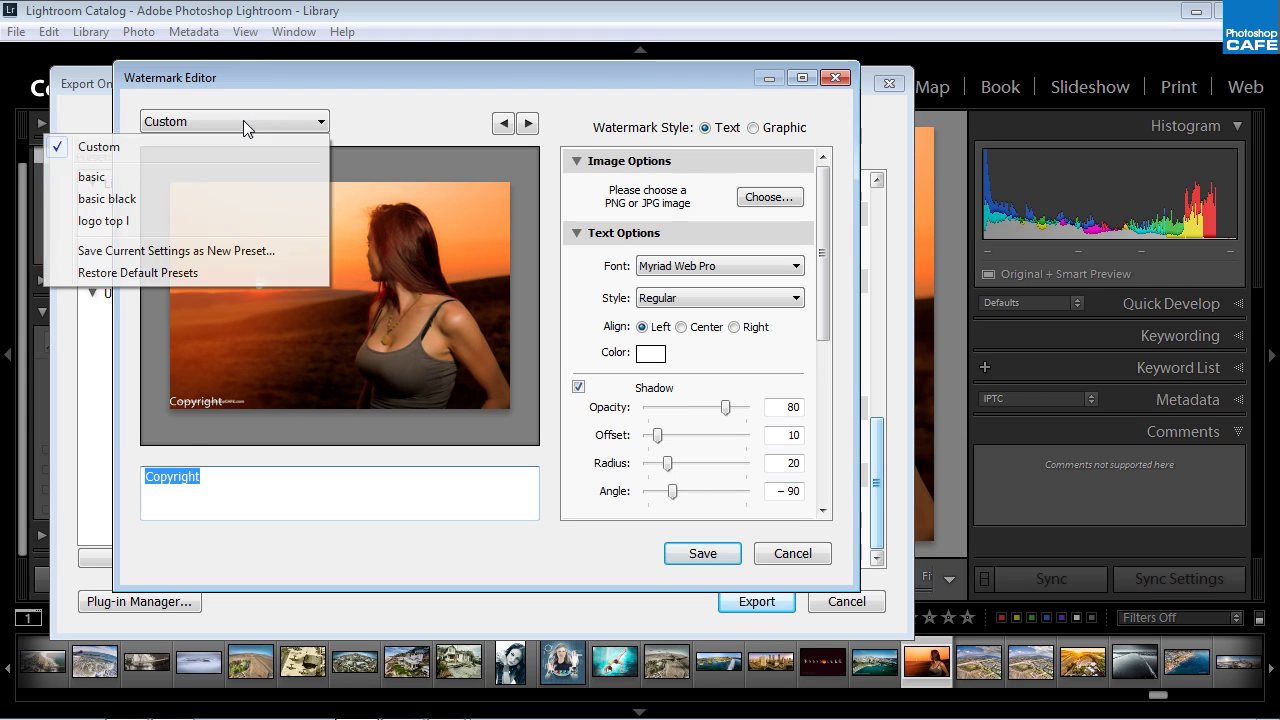
left_click(186, 179)
mouse_move(253, 412)
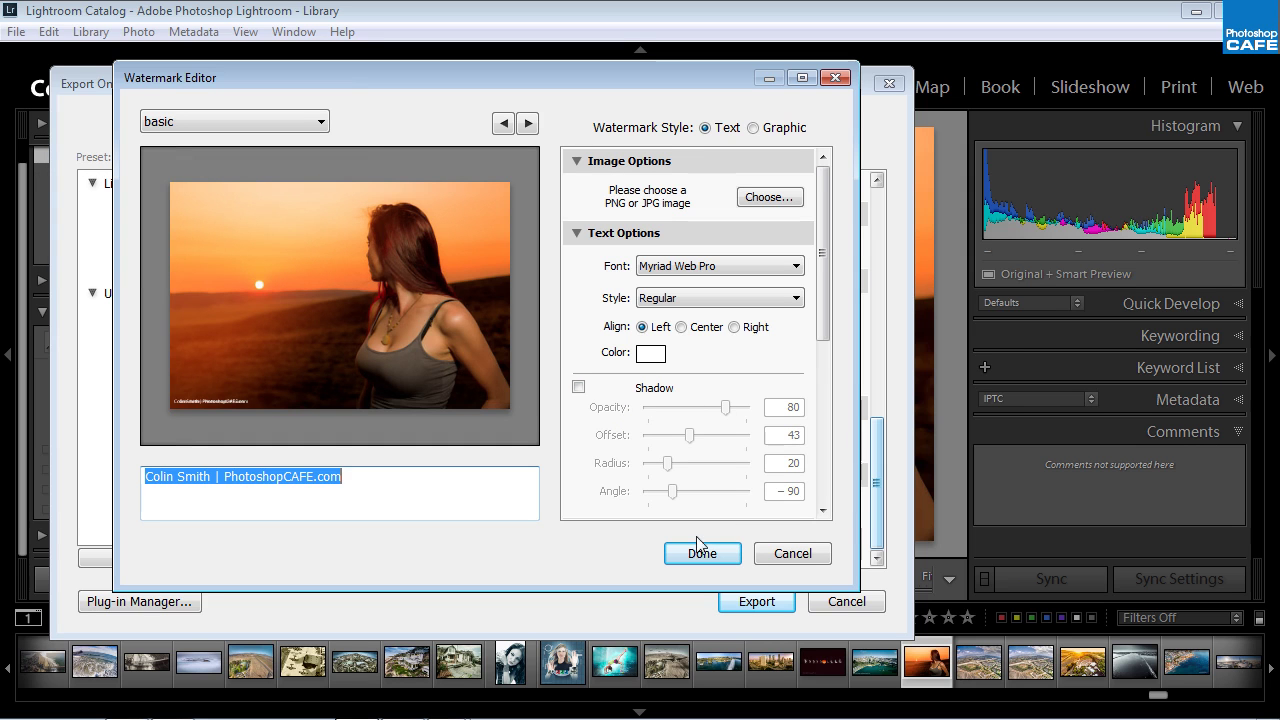
- Start a new watermark preset and name it 'basic white'
left_click(322, 122)
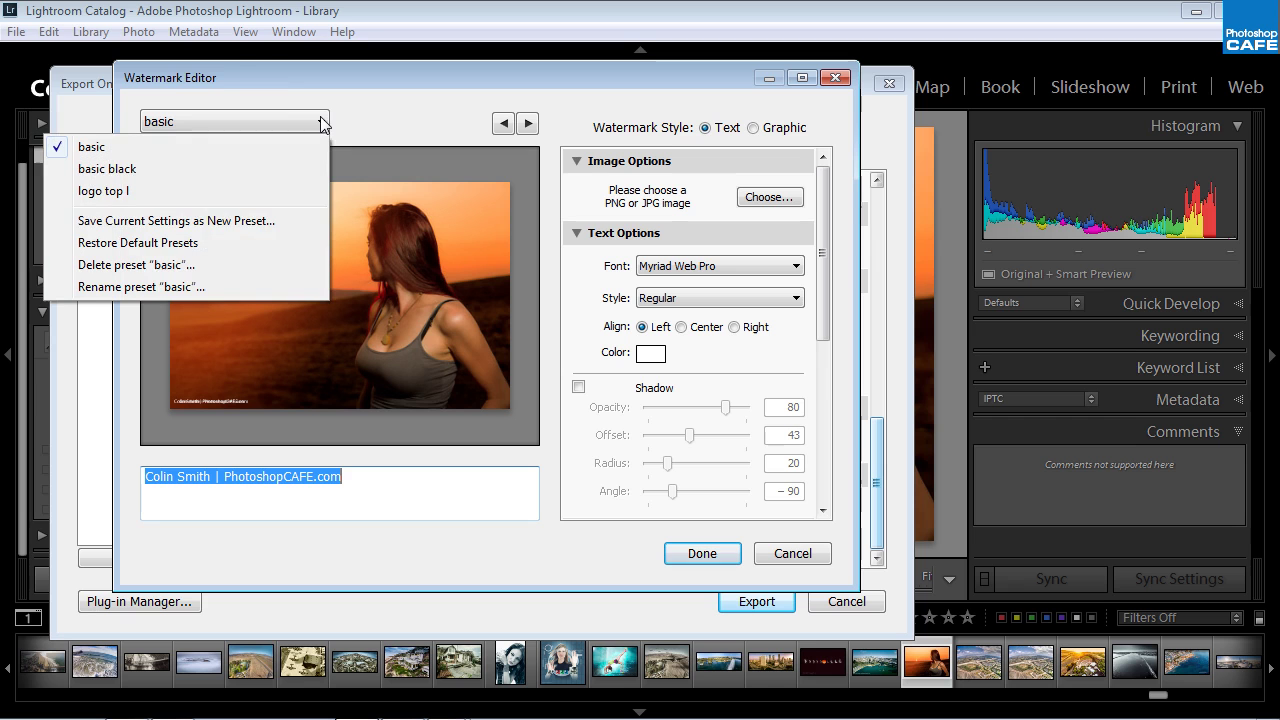
left_click(240, 221)
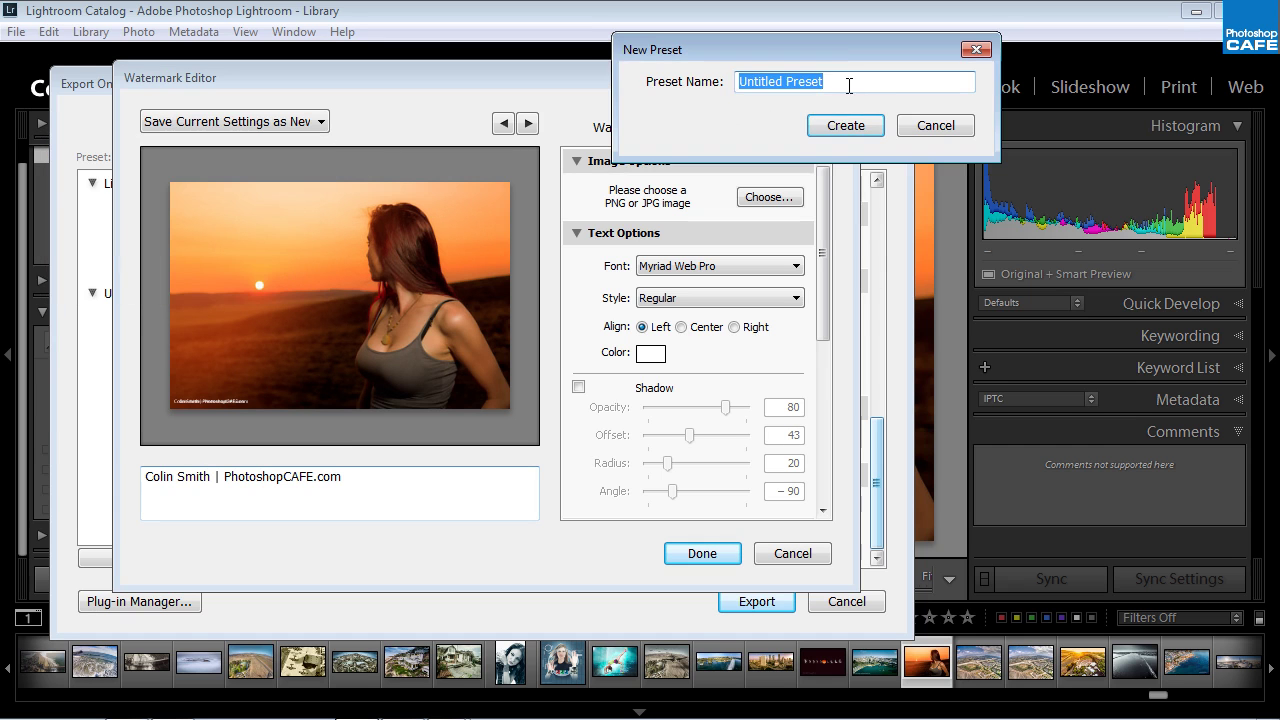
type("basic wh")
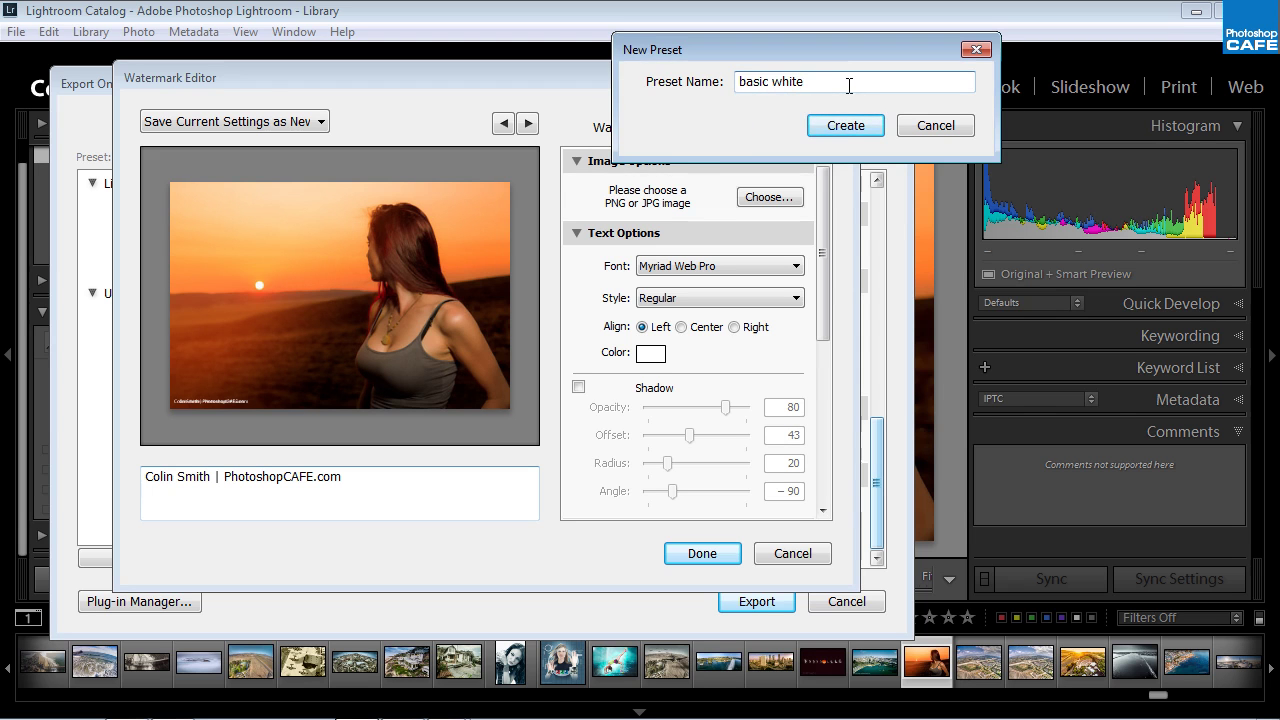
type("ite")
- Create the basic white preset, then select and delete the basic preset
left_click(845, 127)
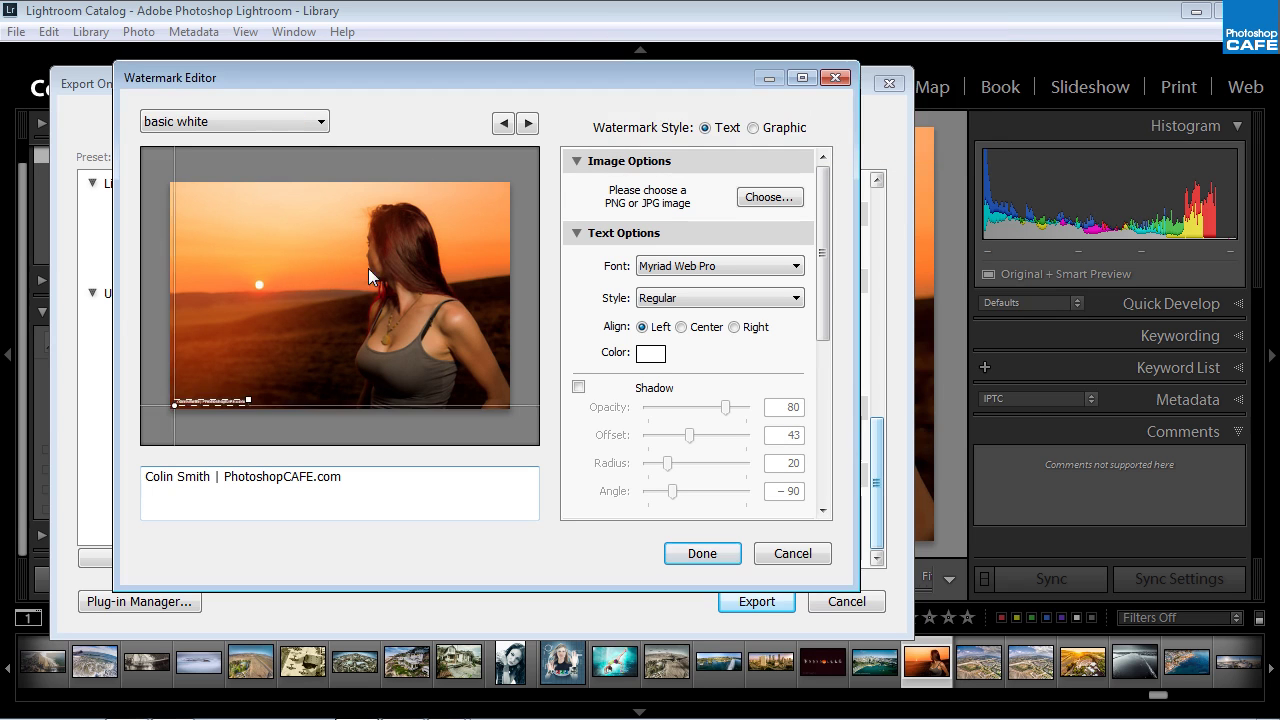
left_click(311, 125)
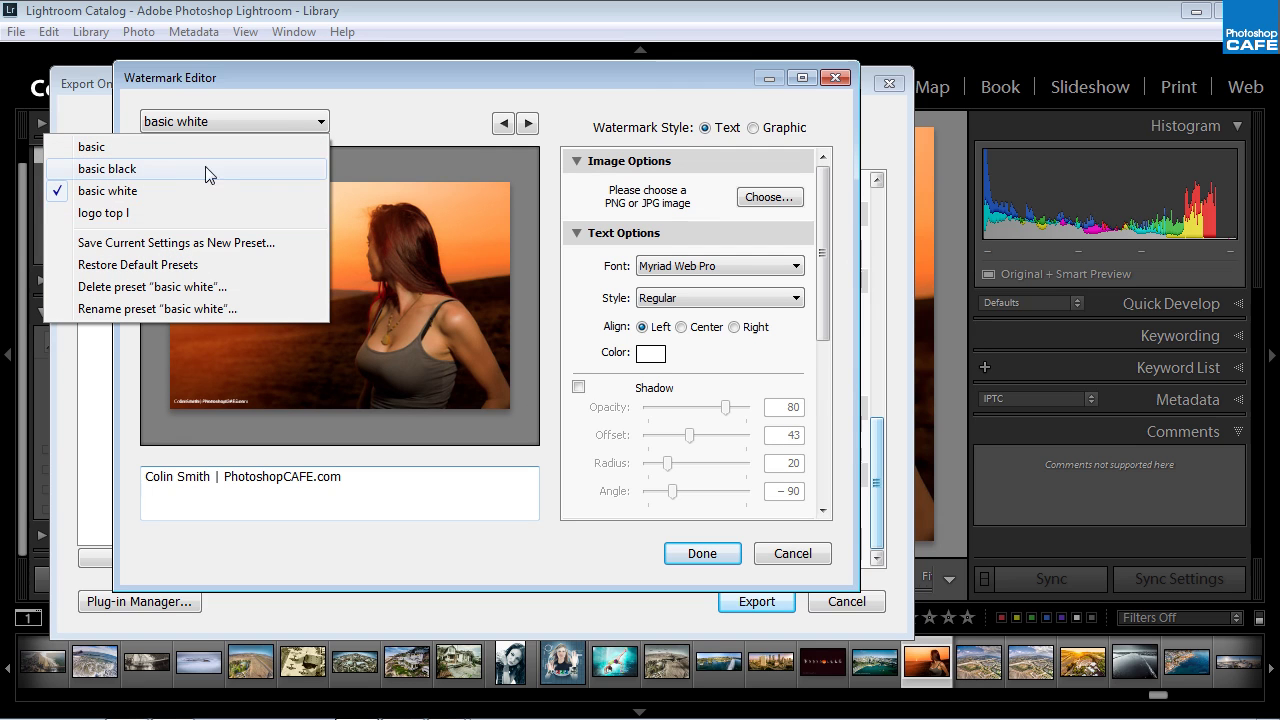
left_click(150, 146)
left_click(277, 120)
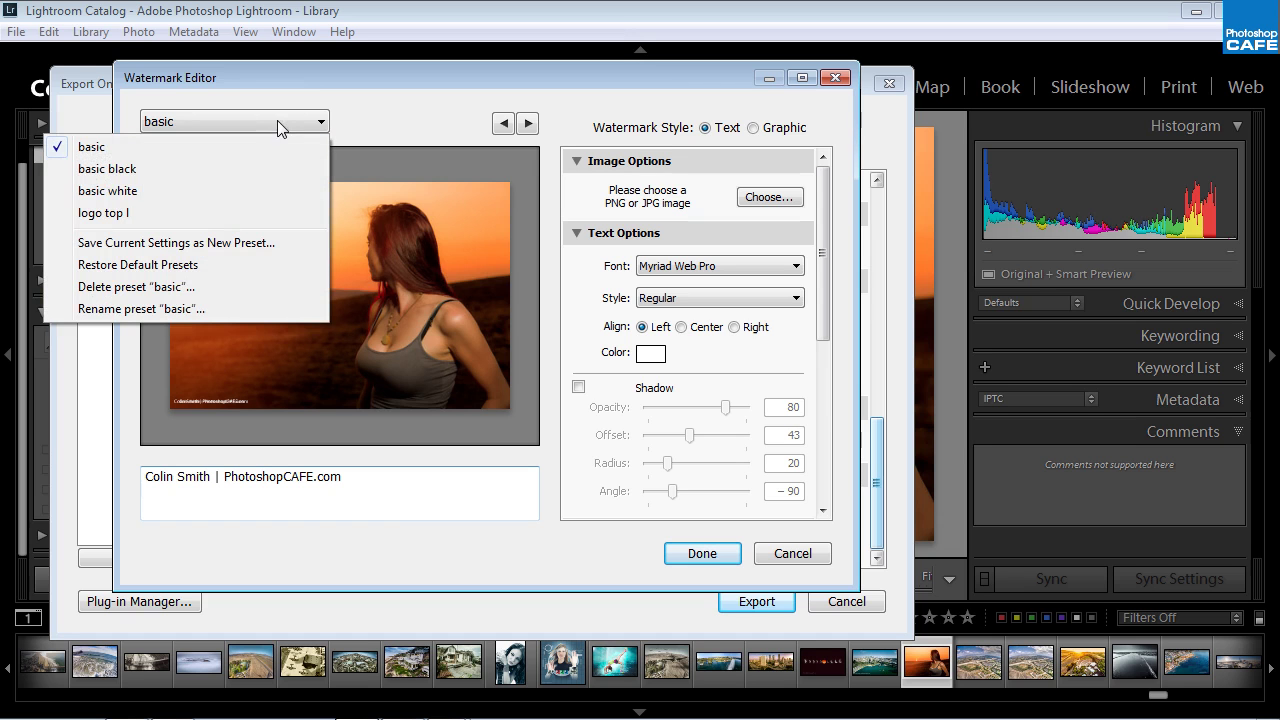
left_click(205, 286)
left_click(687, 379)
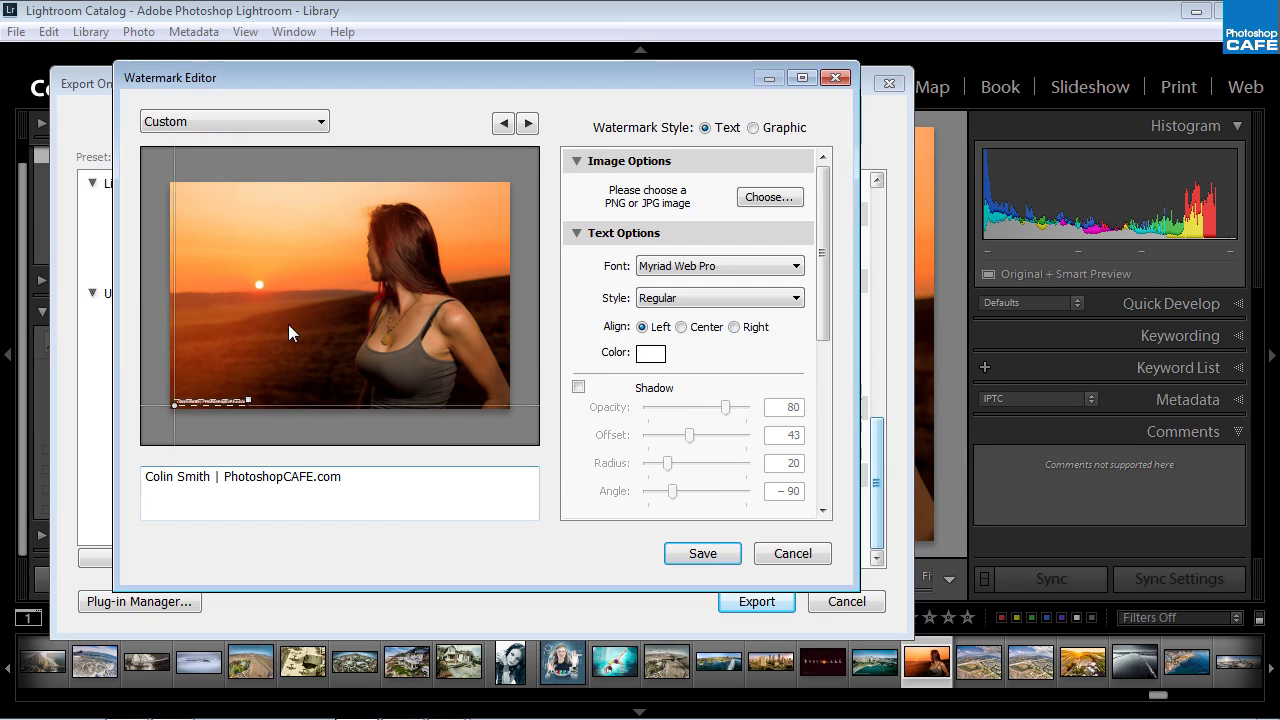
- Cancel the extra new-preset prompt and close the Watermark Editor, returning to export settings
left_click(702, 553)
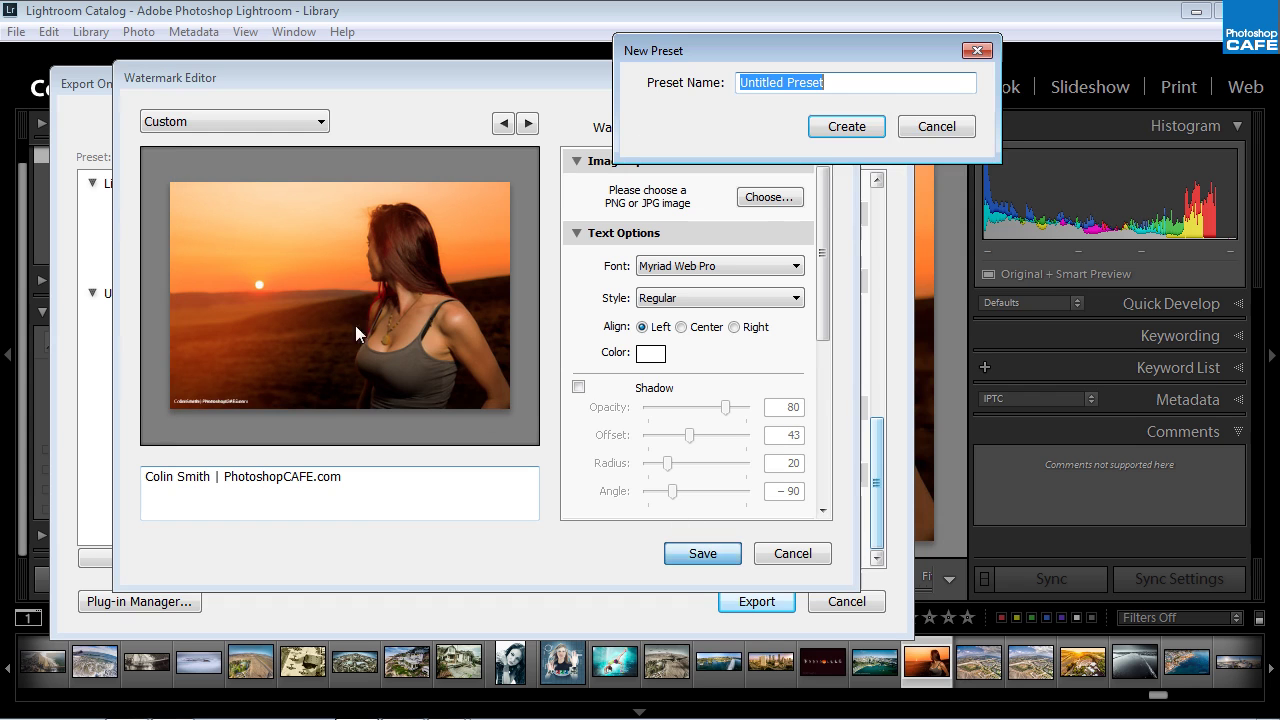
left_click(937, 126)
left_click(793, 553)
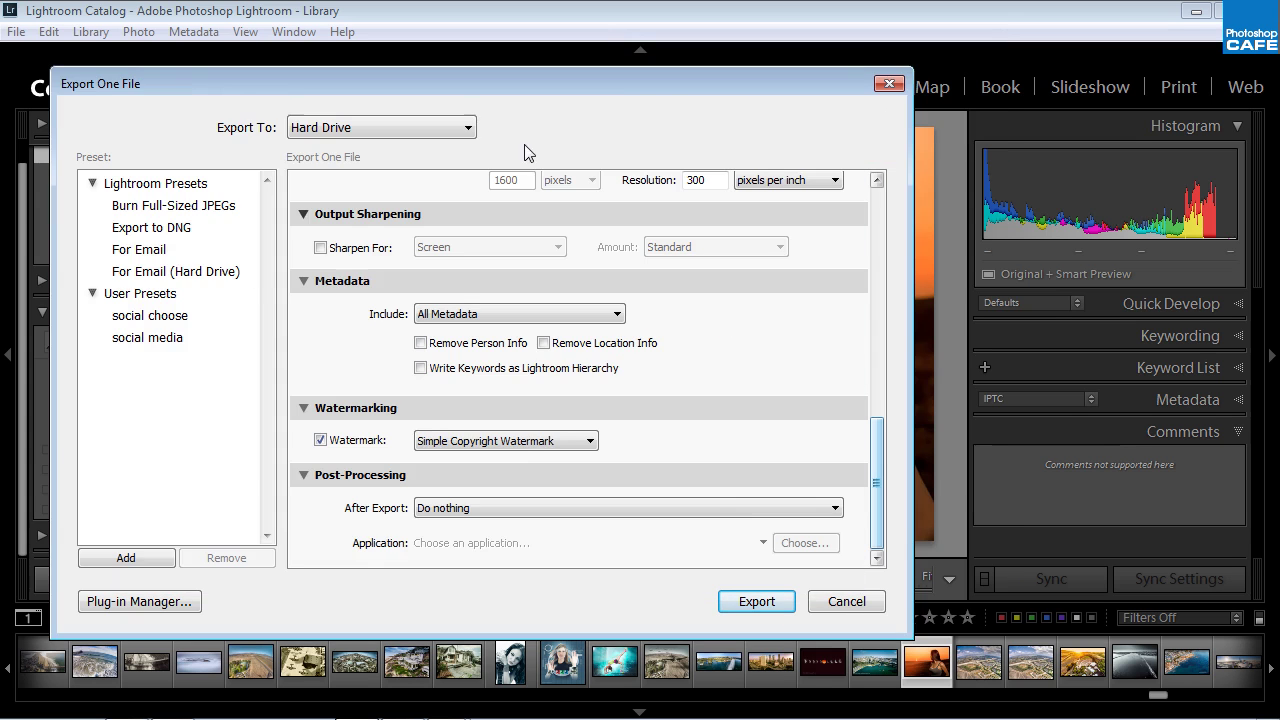
- Load the logo top l preset in the Watermark Editor and anchor the logo bottom-left
left_click(522, 440)
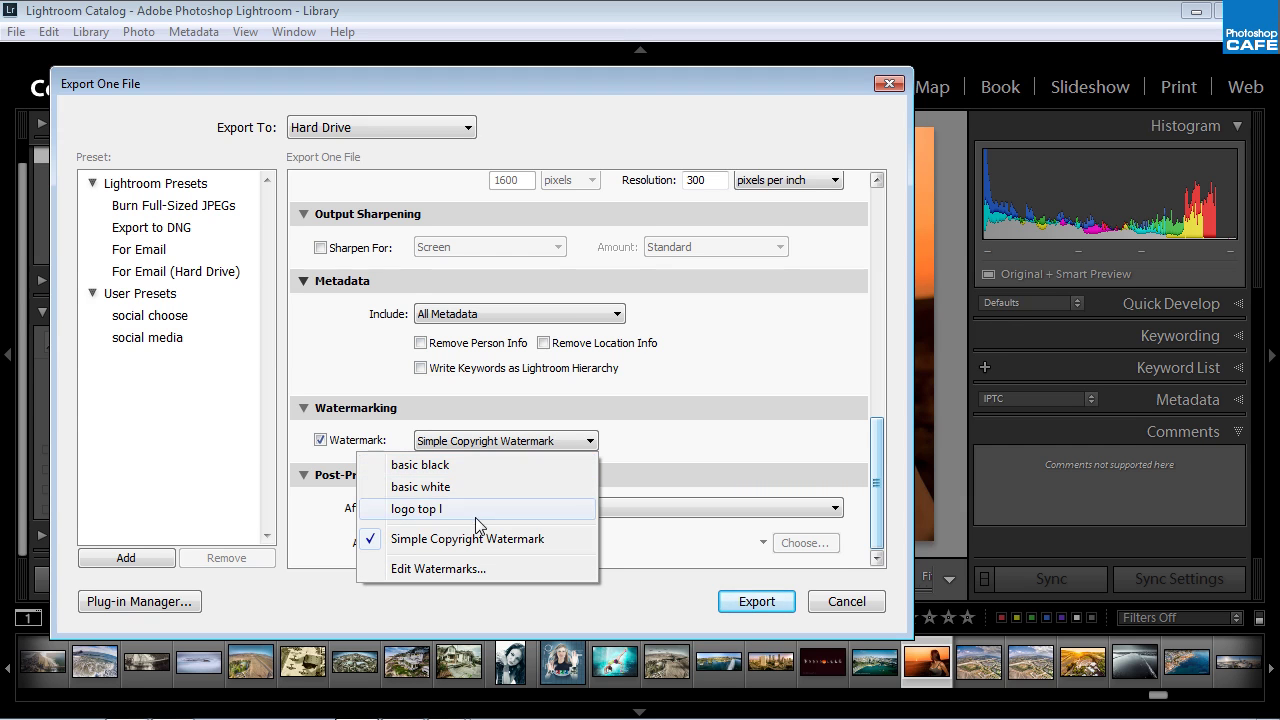
left_click(442, 568)
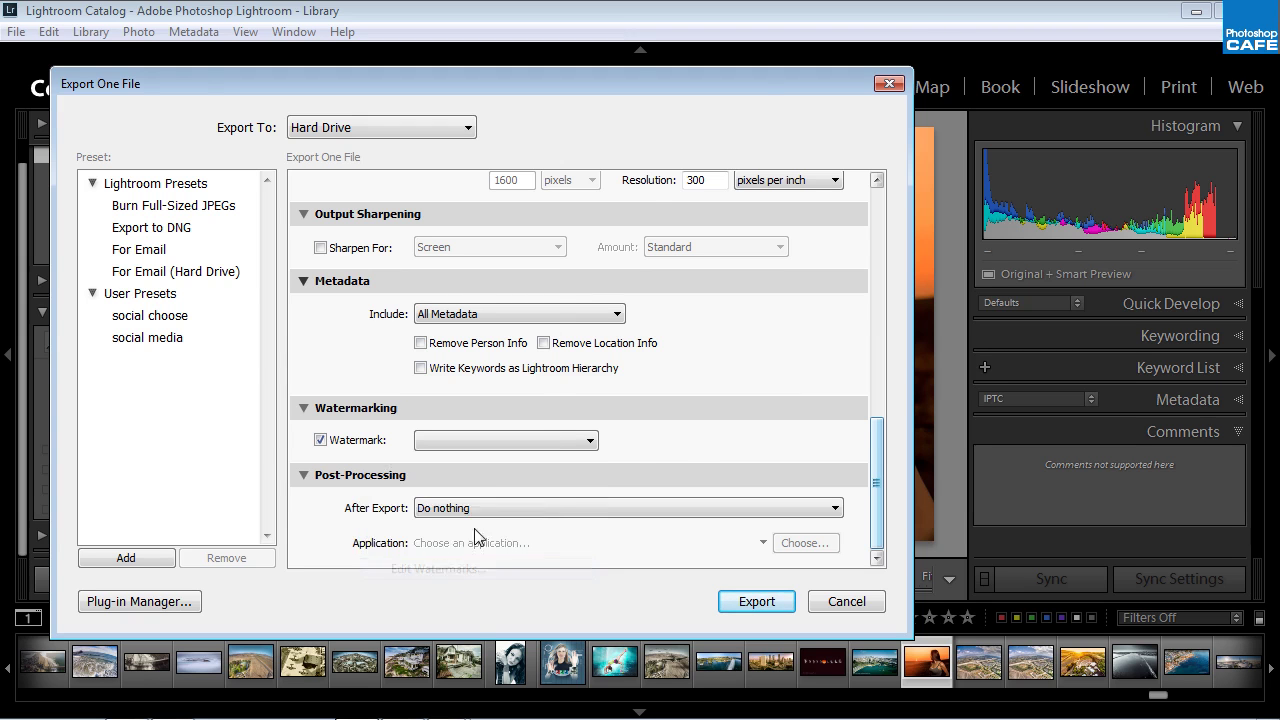
left_click(252, 120)
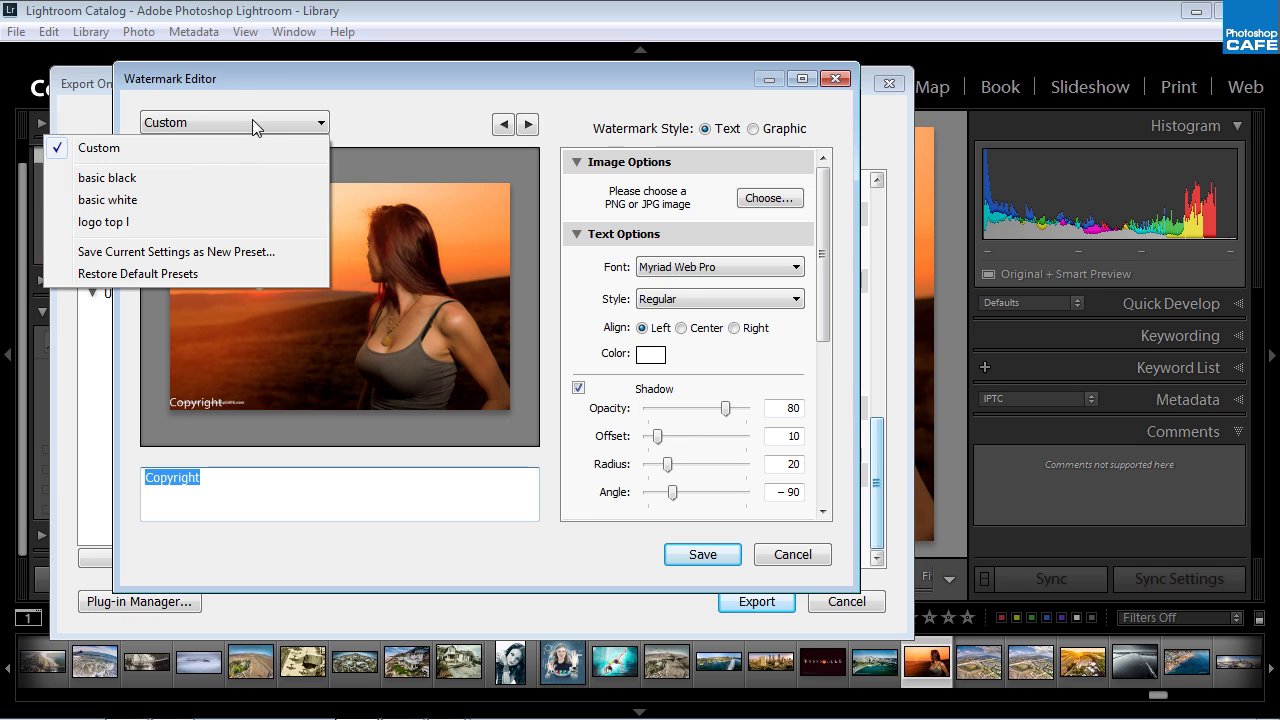
left_click(168, 220)
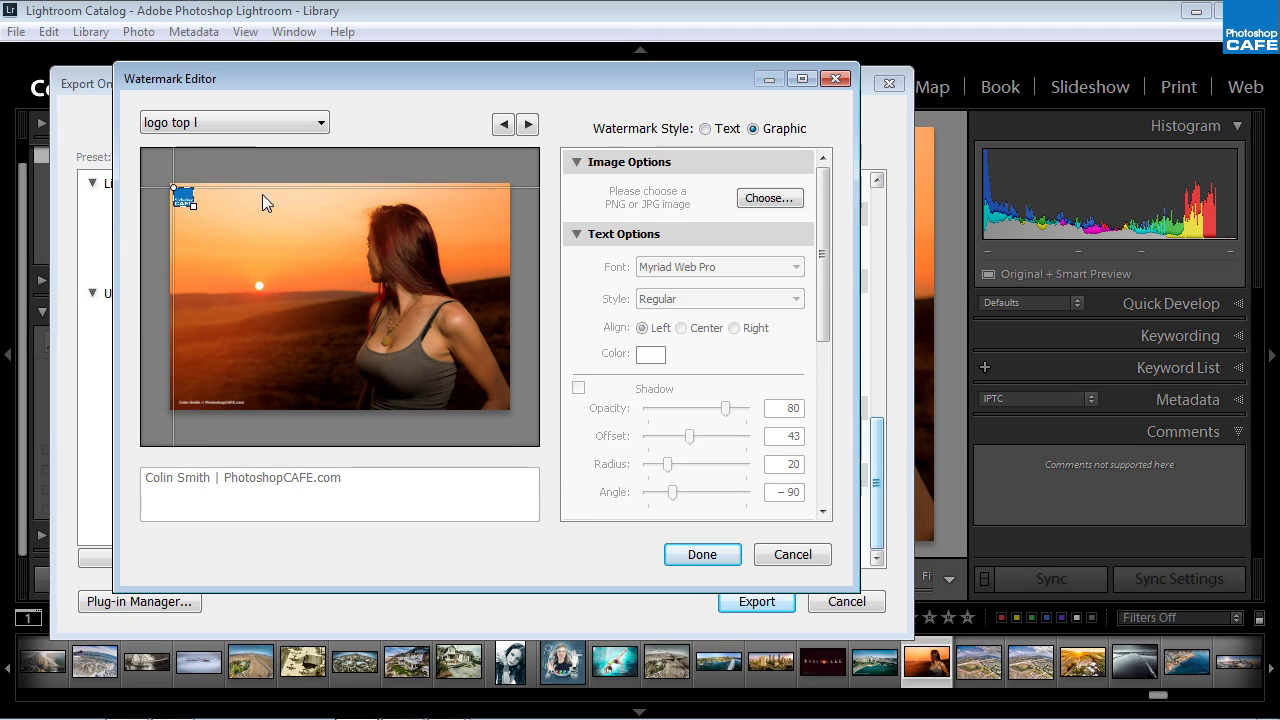
left_click_drag(822, 223, 822, 414)
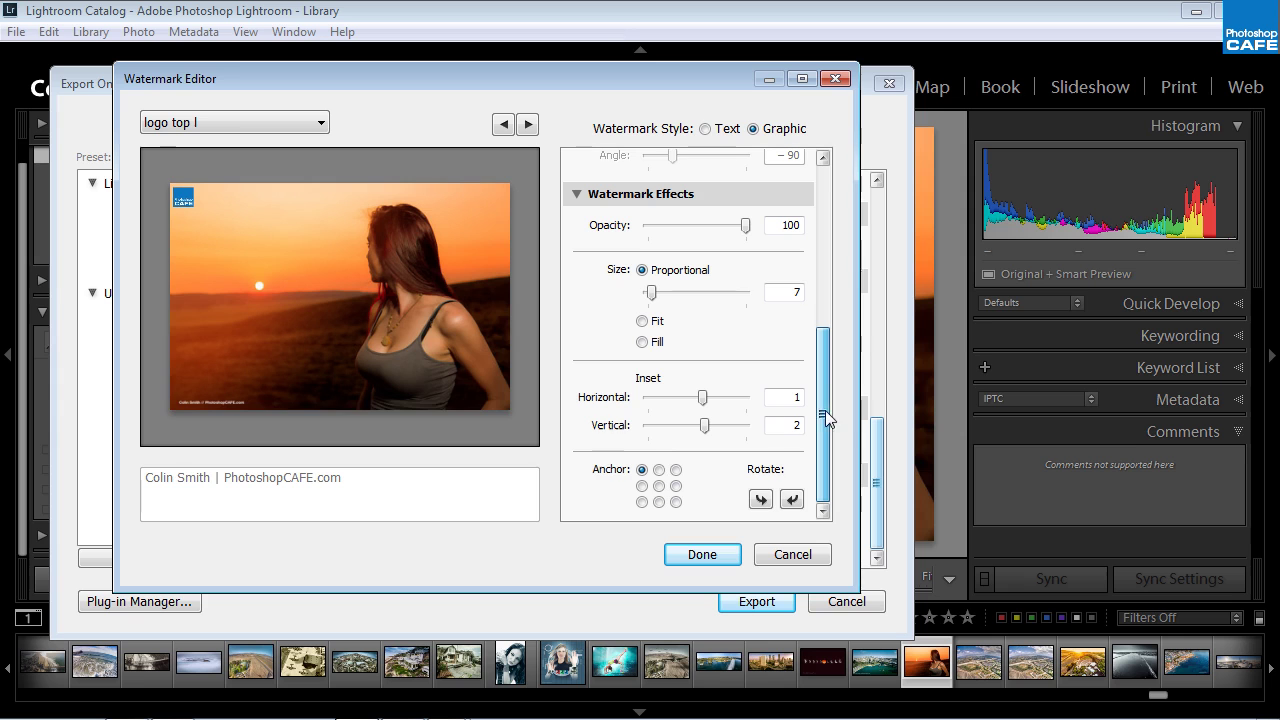
left_click(641, 502)
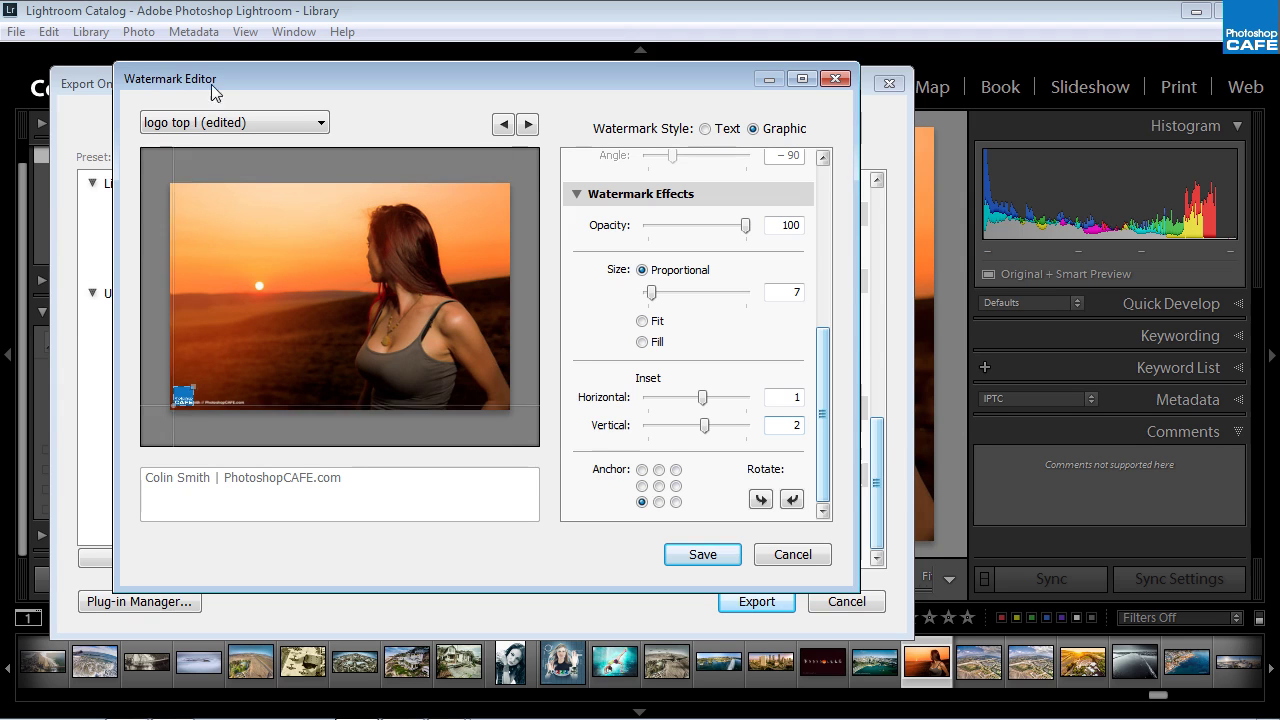
- Save these settings as a new preset named 'Logo bottom L'
left_click(203, 123)
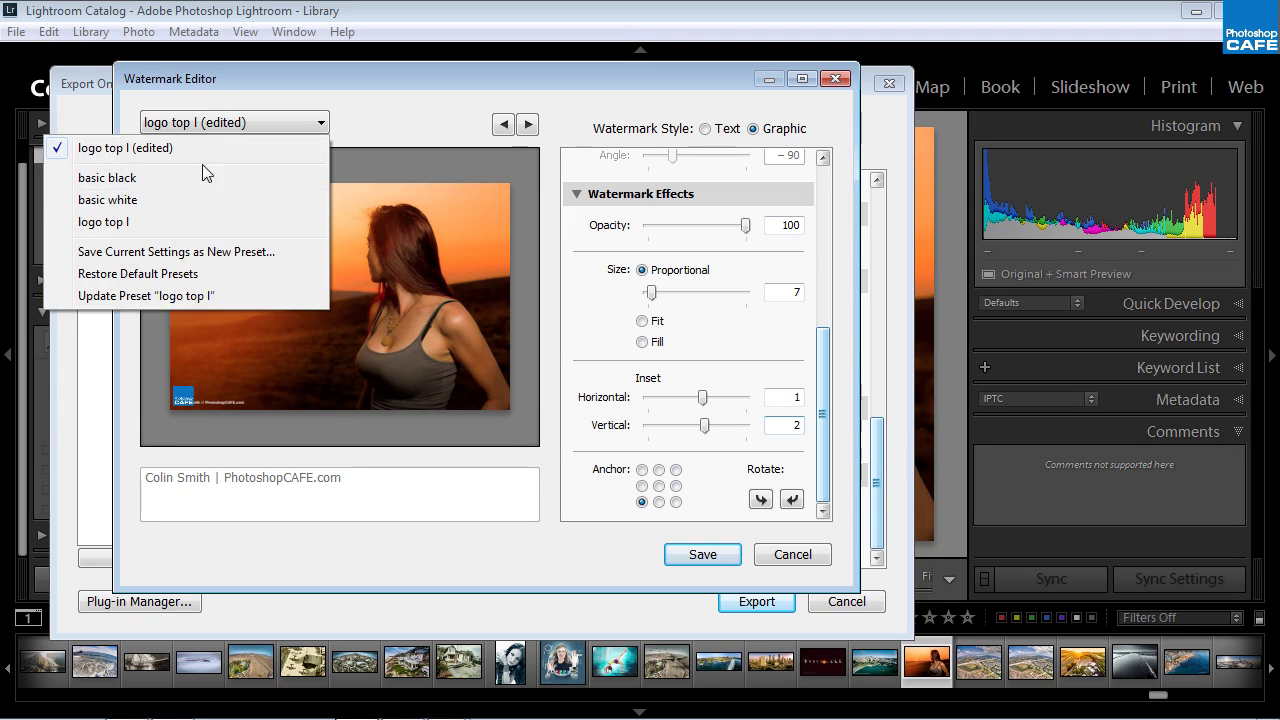
left_click(210, 252)
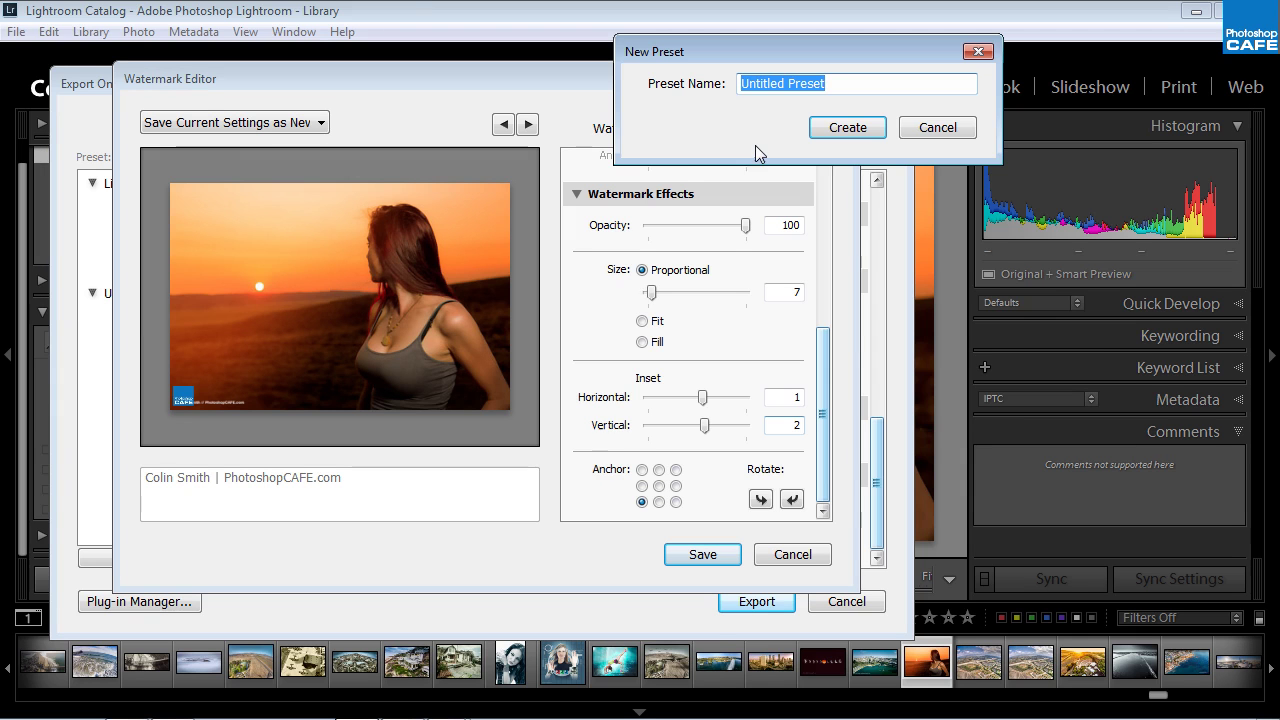
type("Lo")
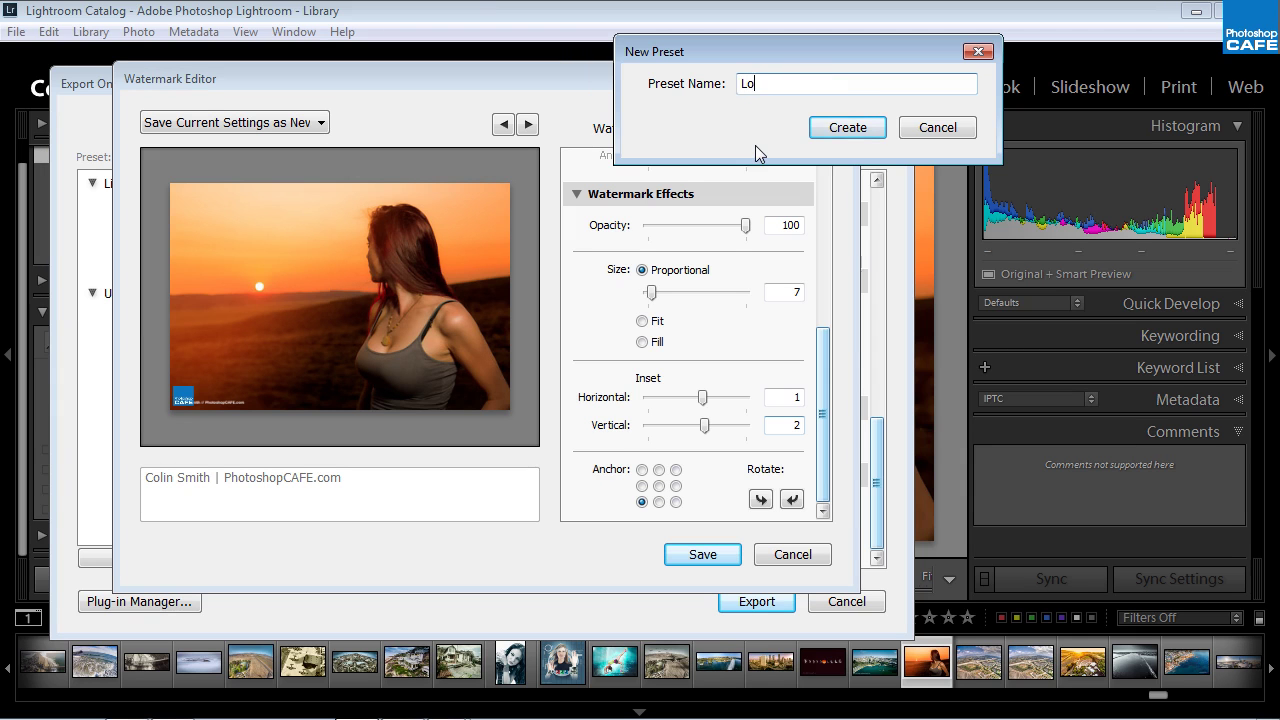
type("go bottom L")
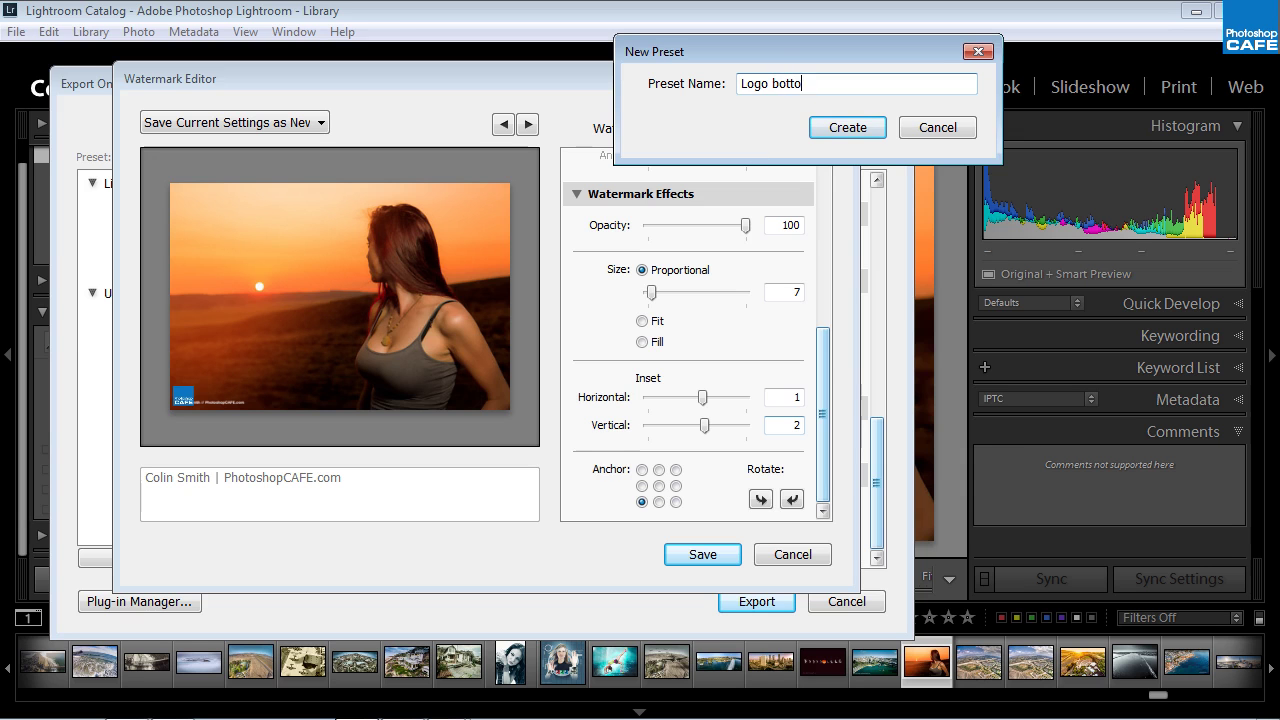
left_click(846, 127)
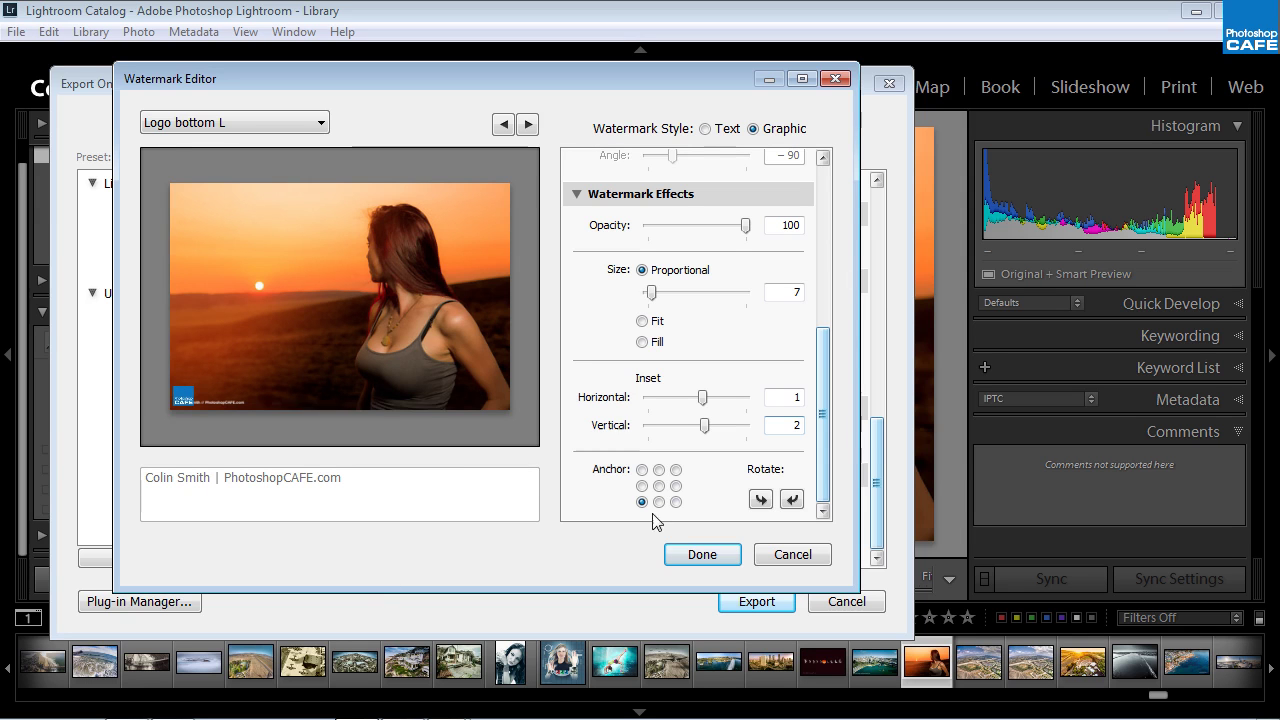
- Review the saved presets with Logo bottom L selected, then finish in the Watermark Editor
left_click(243, 122)
left_click(279, 123)
left_click(498, 129)
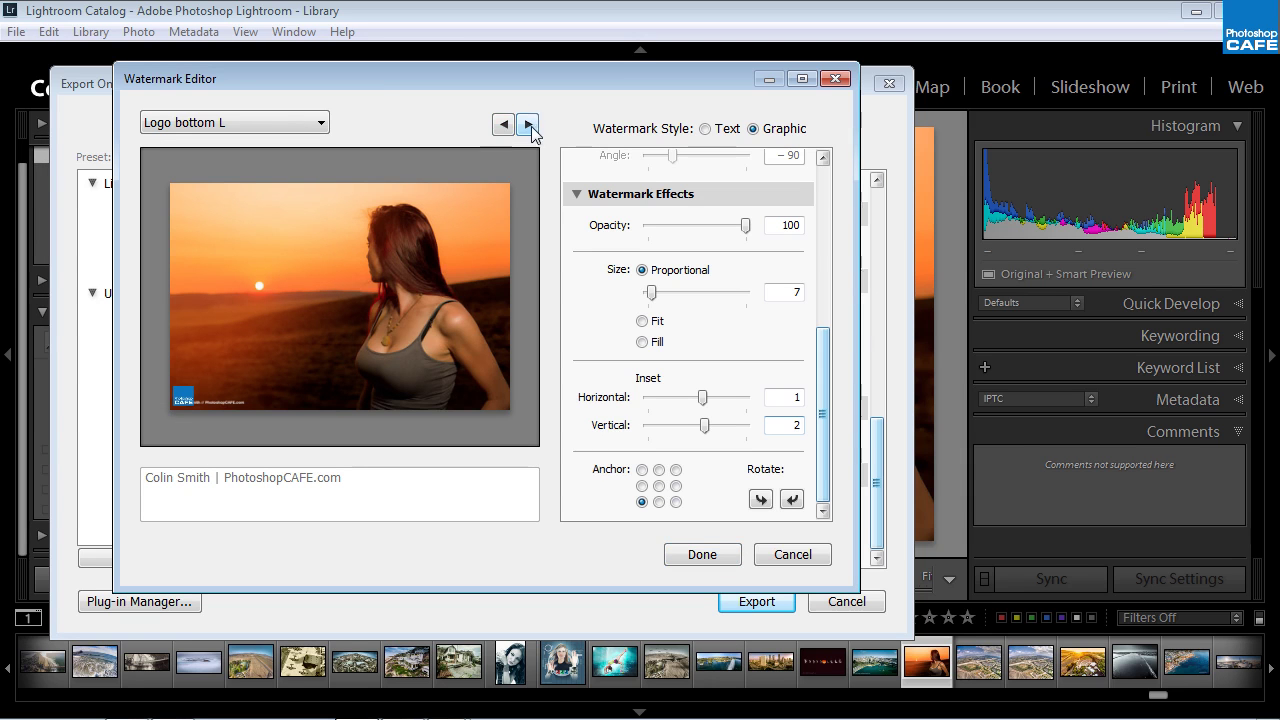
left_click(529, 126)
left_click(501, 127)
left_click(299, 124)
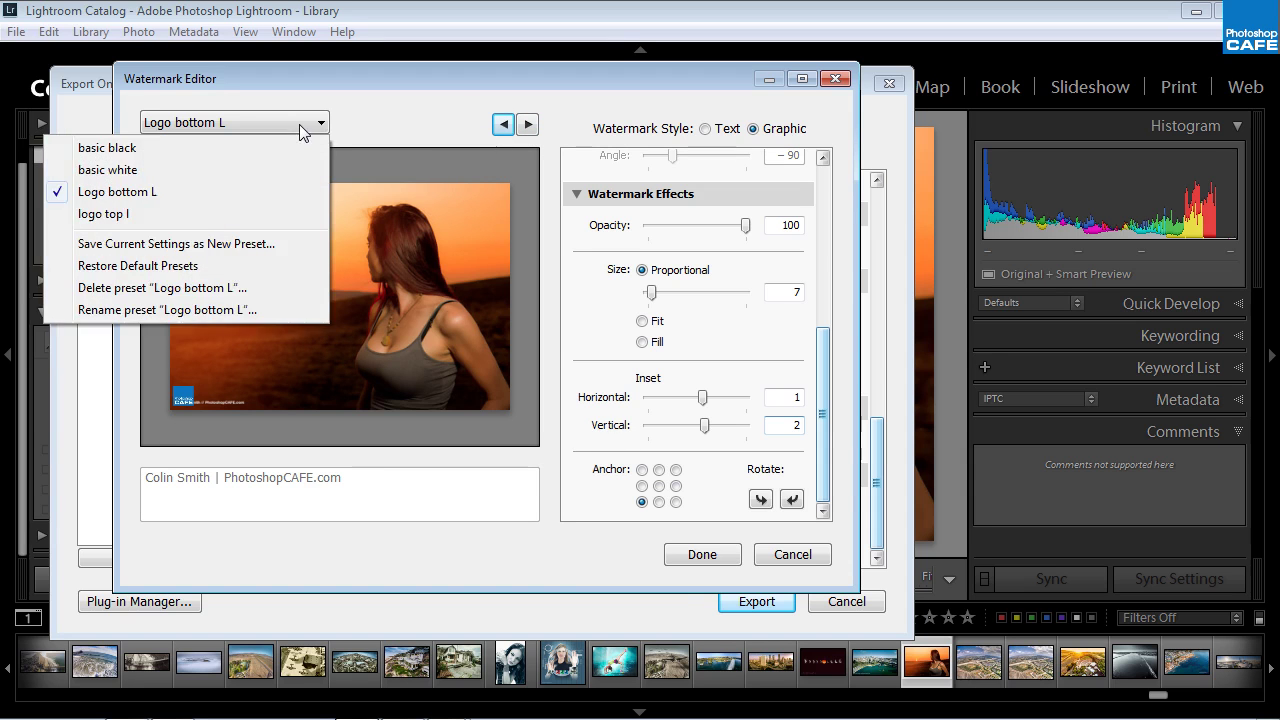
left_click(231, 186)
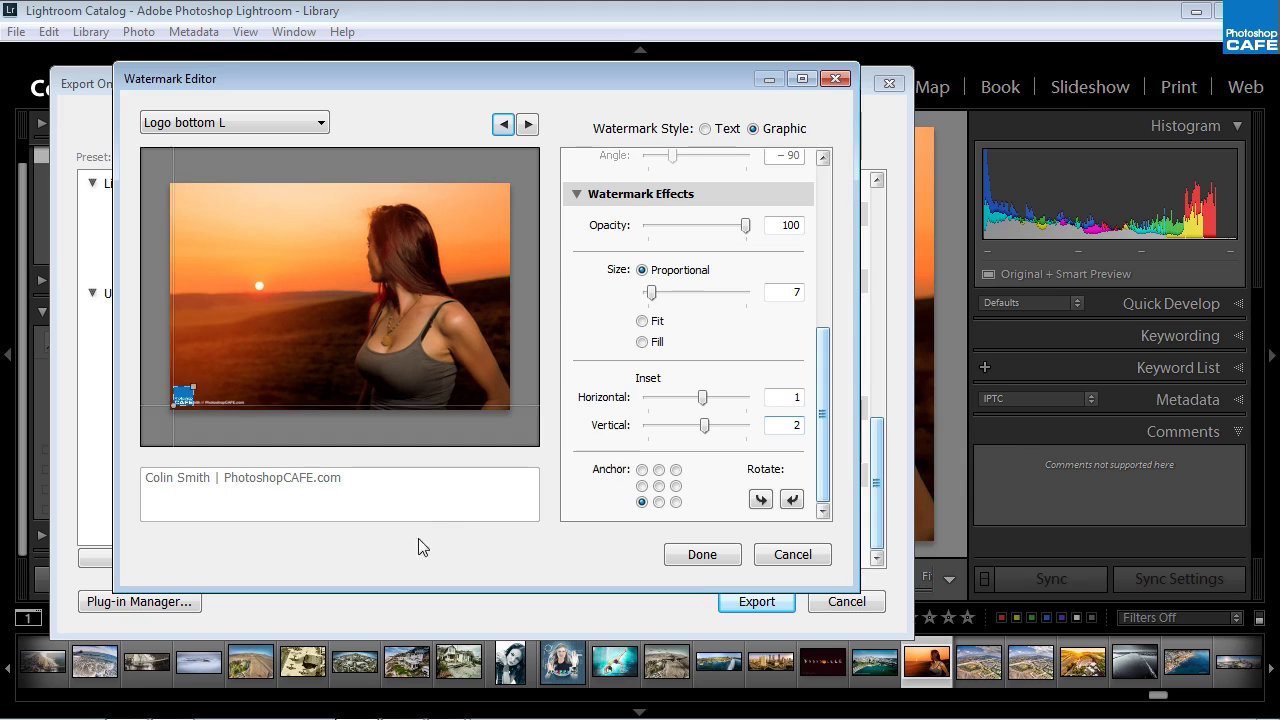
left_click(704, 560)
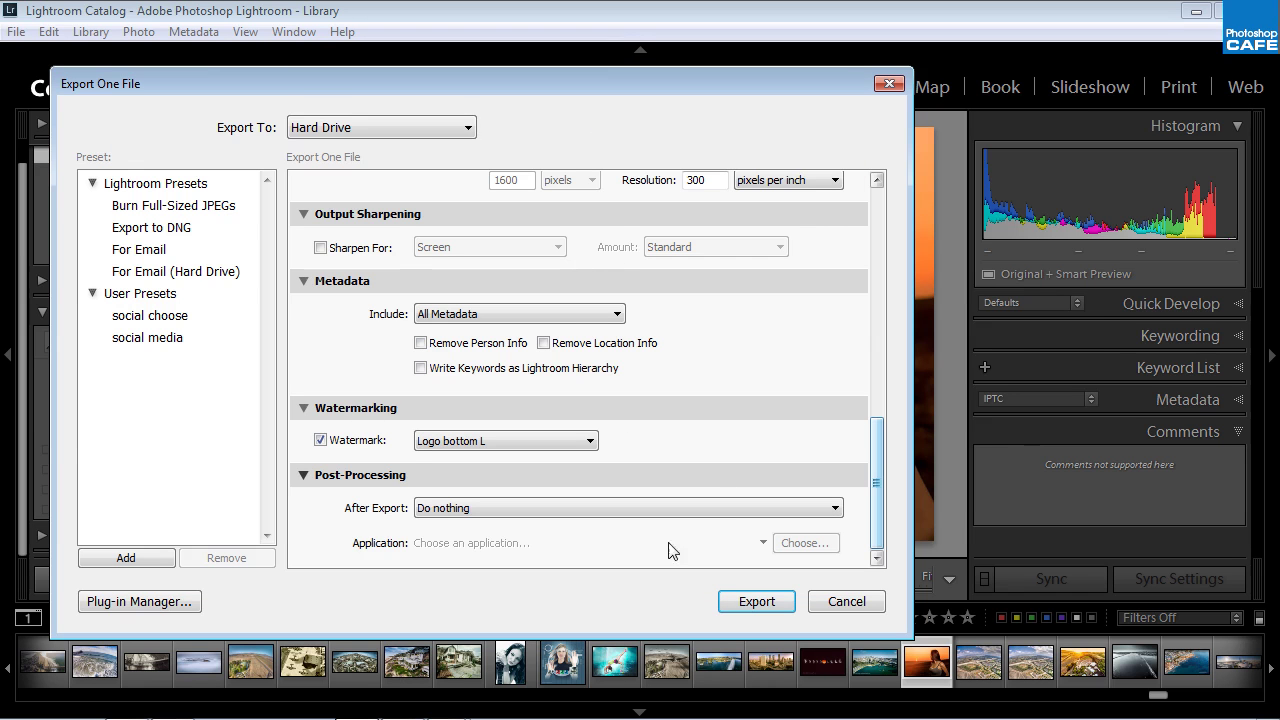
- Check the Watermark list in Export One File, then cancel the export back to the Library
left_click(481, 441)
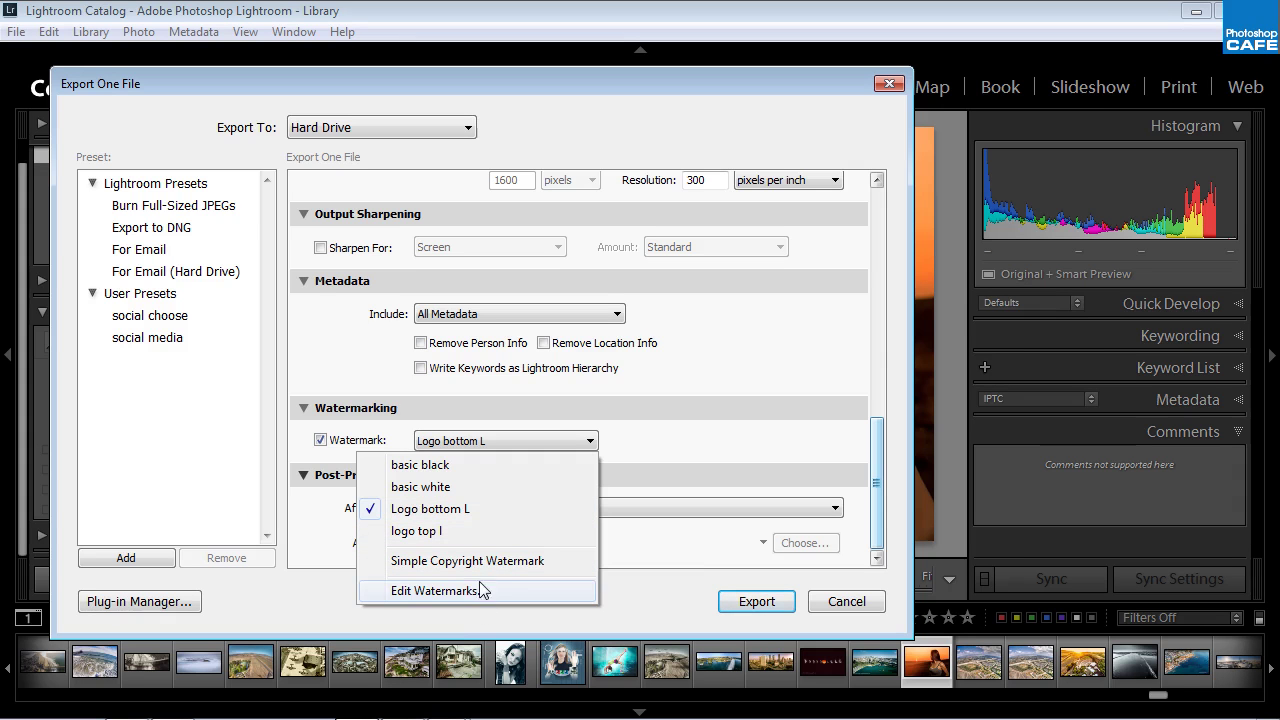
left_click(700, 577)
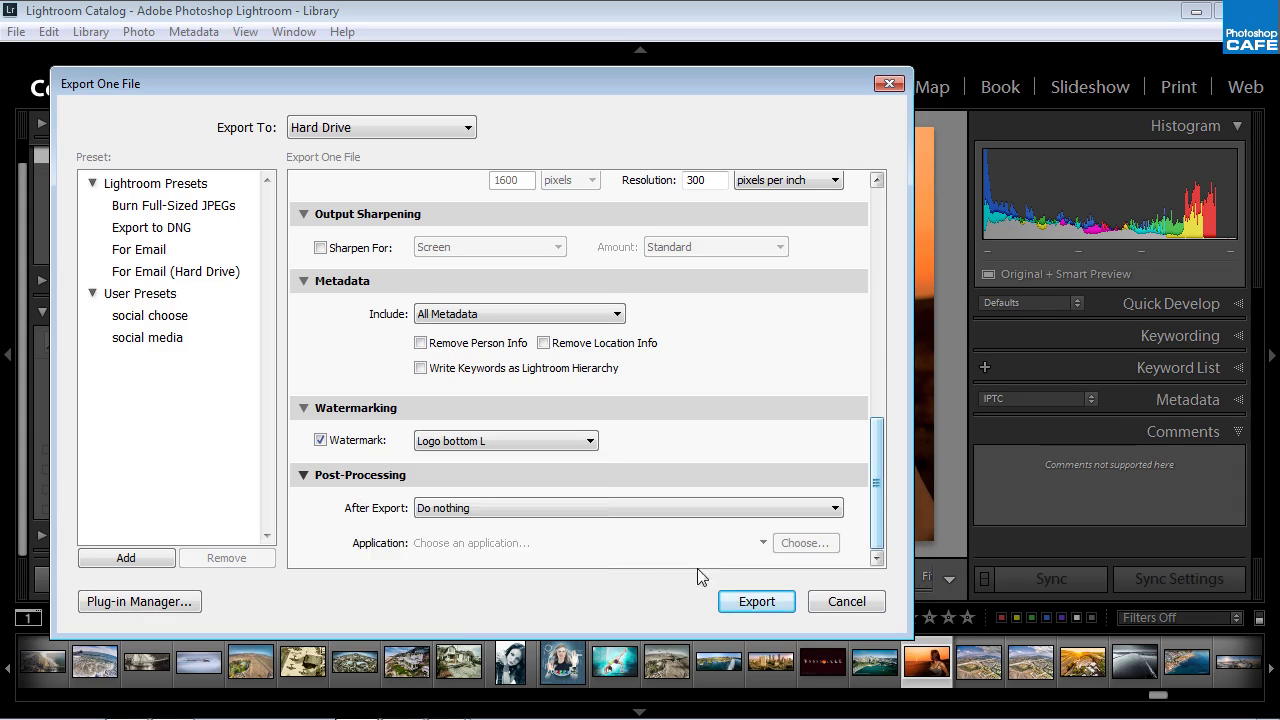
left_click(846, 601)
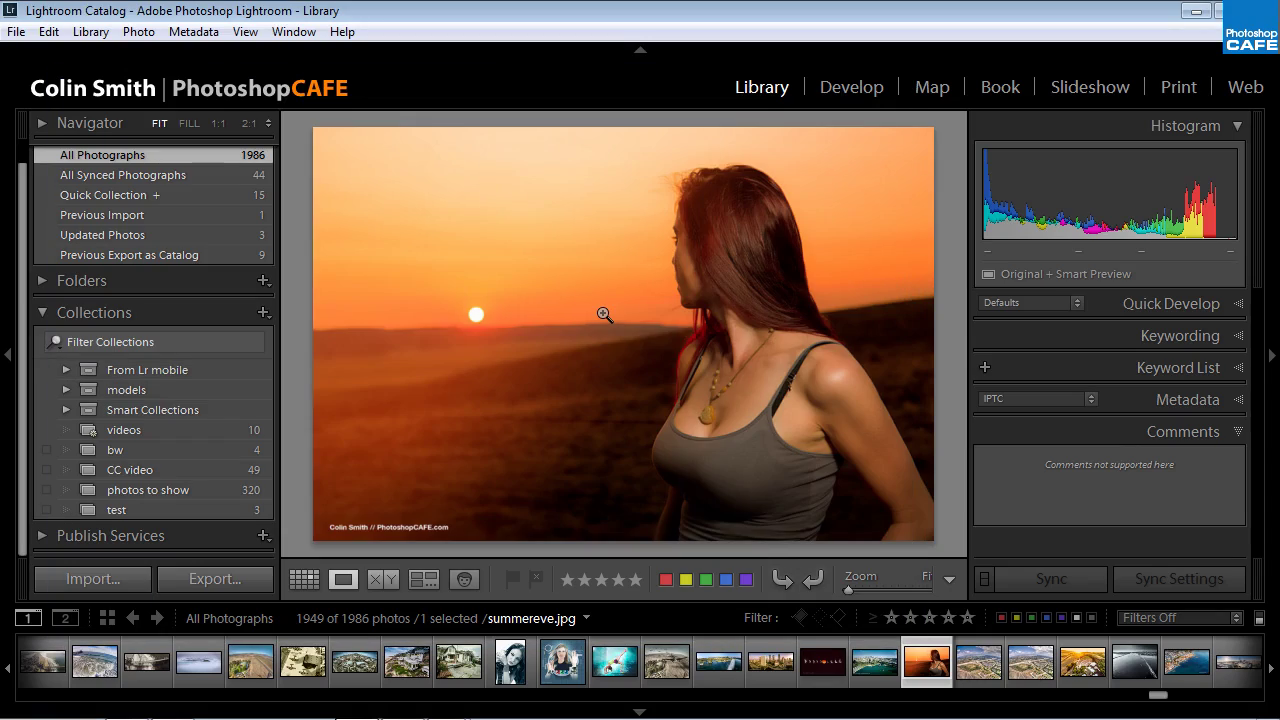